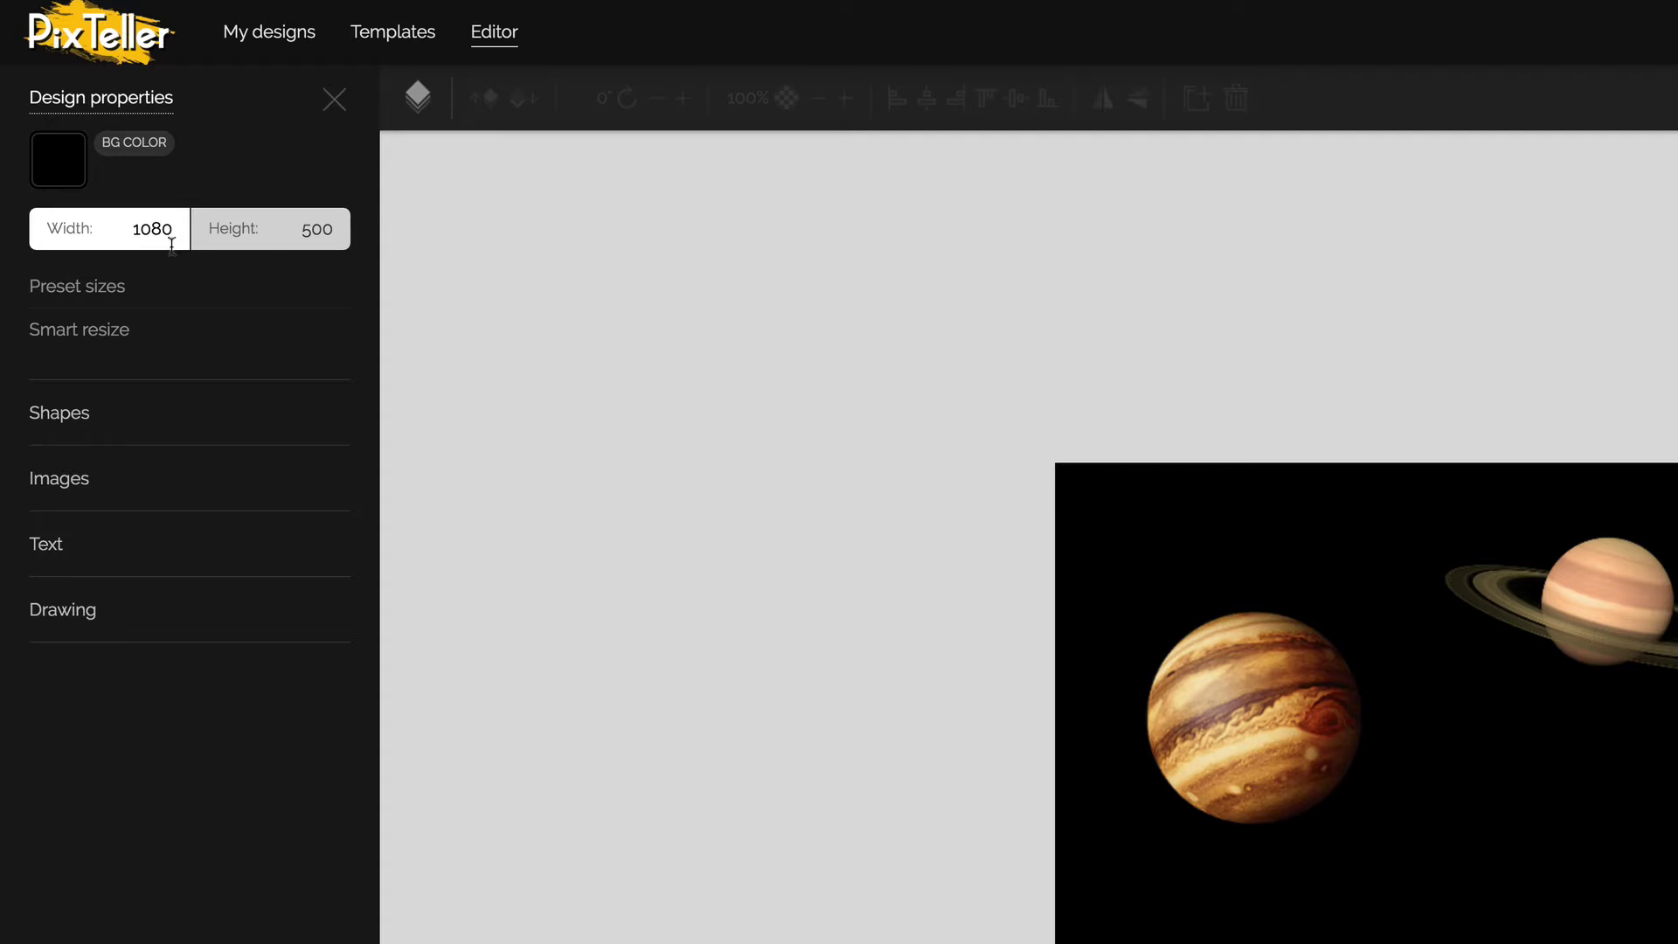
Look over the design's width and height settings and the options for searching and uploading images
{"action": "left_click", "coordinate": [158, 231]}
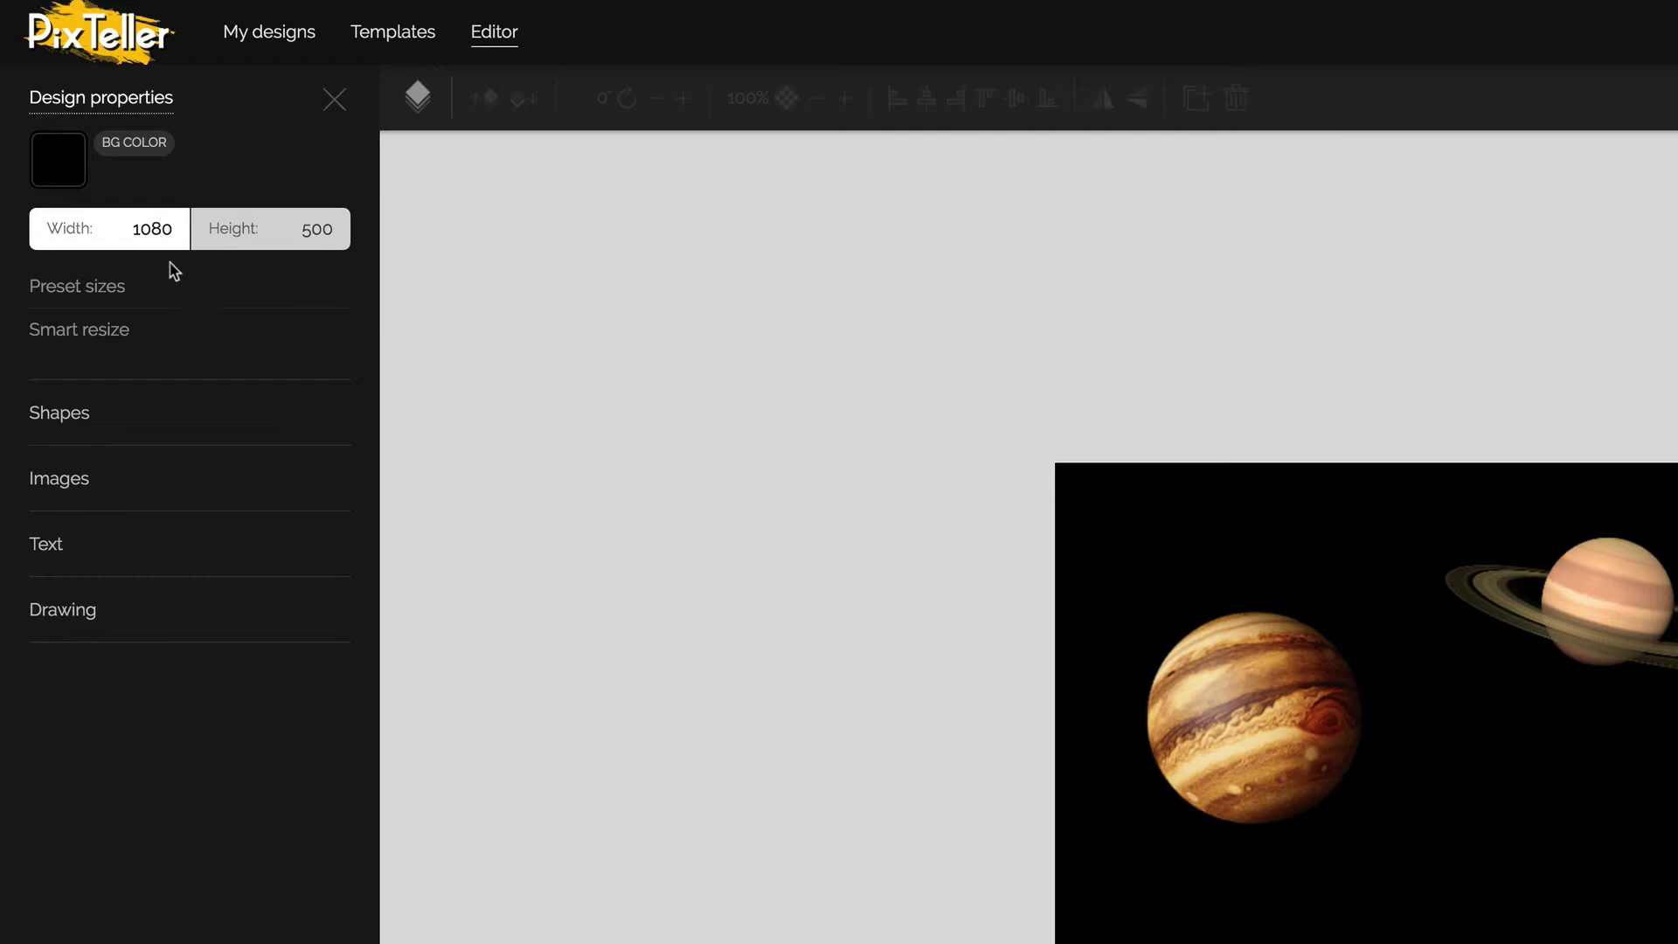
{"action": "left_click", "coordinate": [307, 232]}
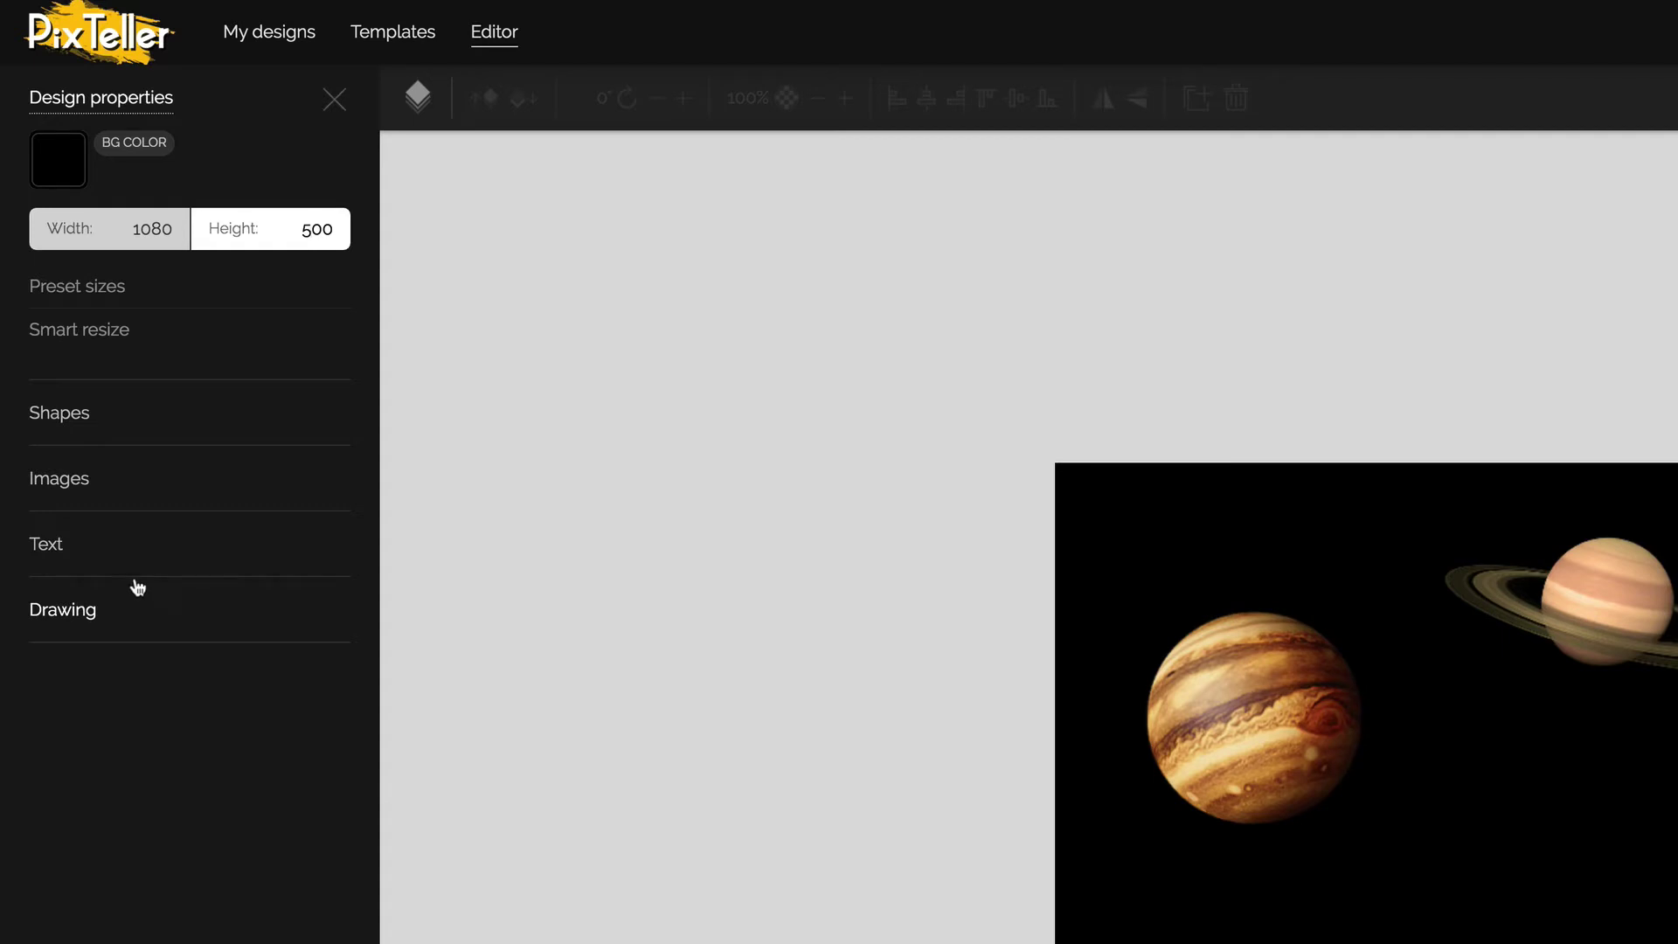
{"action": "left_click", "coordinate": [58, 485]}
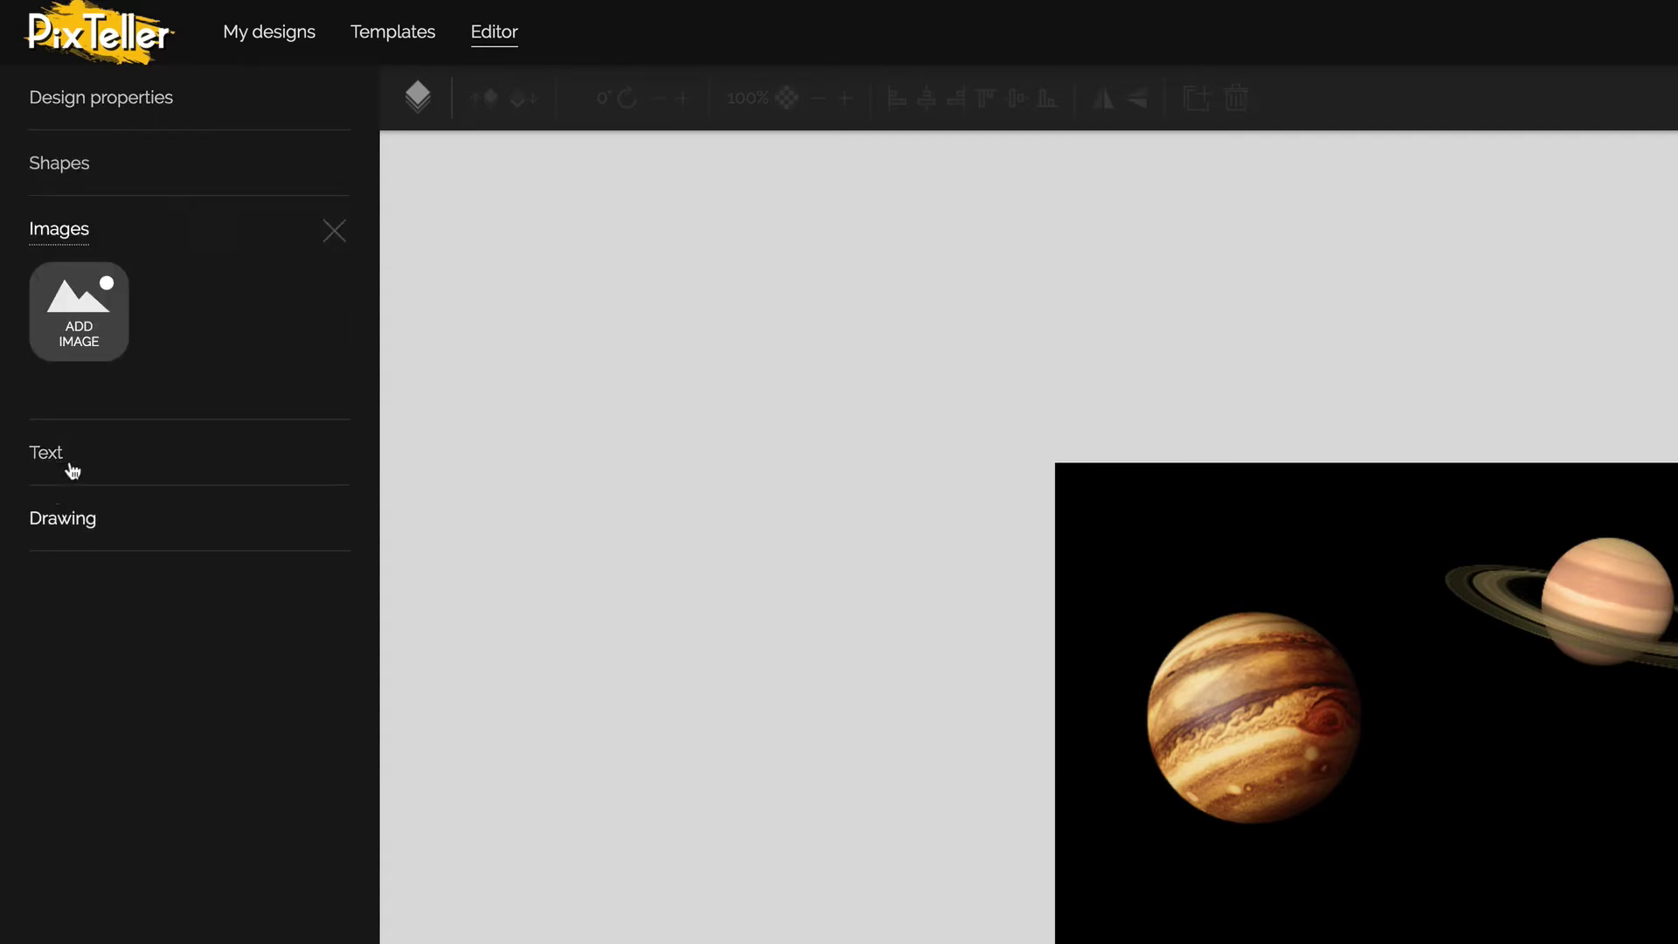
{"action": "left_click", "coordinate": [96, 310]}
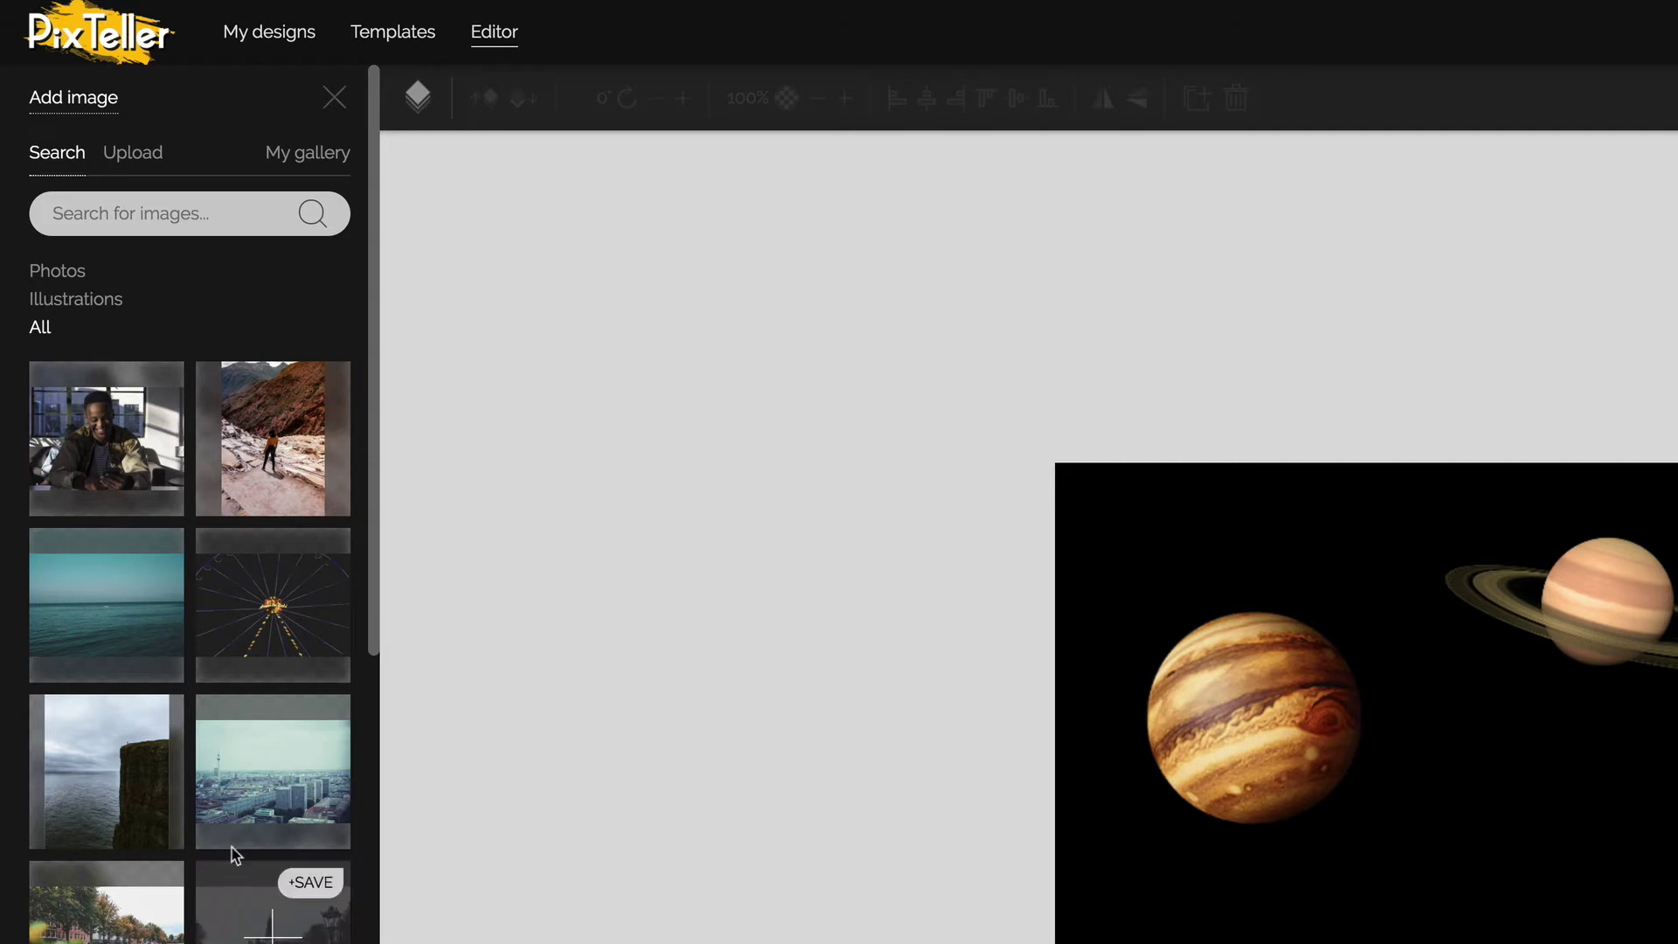
{"action": "left_click", "coordinate": [135, 160]}
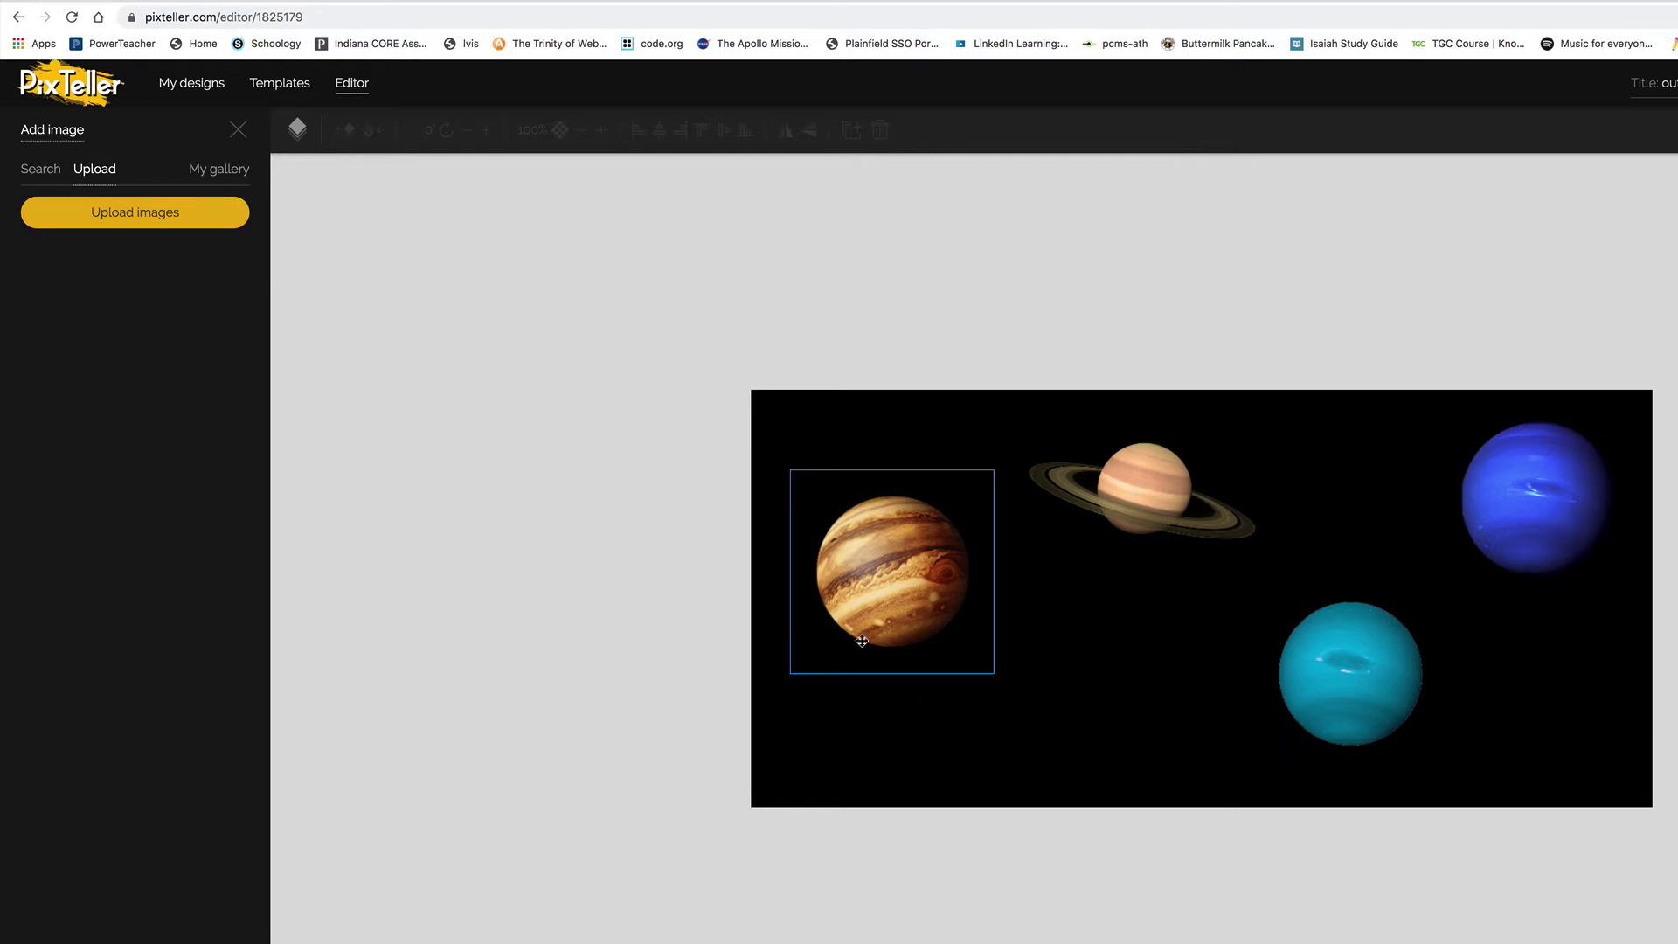
Select Jupiter, Saturn, the teal planet and the blue planet in turn to inspect the placed images
{"action": "left_click", "coordinate": [818, 576]}
{"action": "left_click", "coordinate": [1106, 503]}
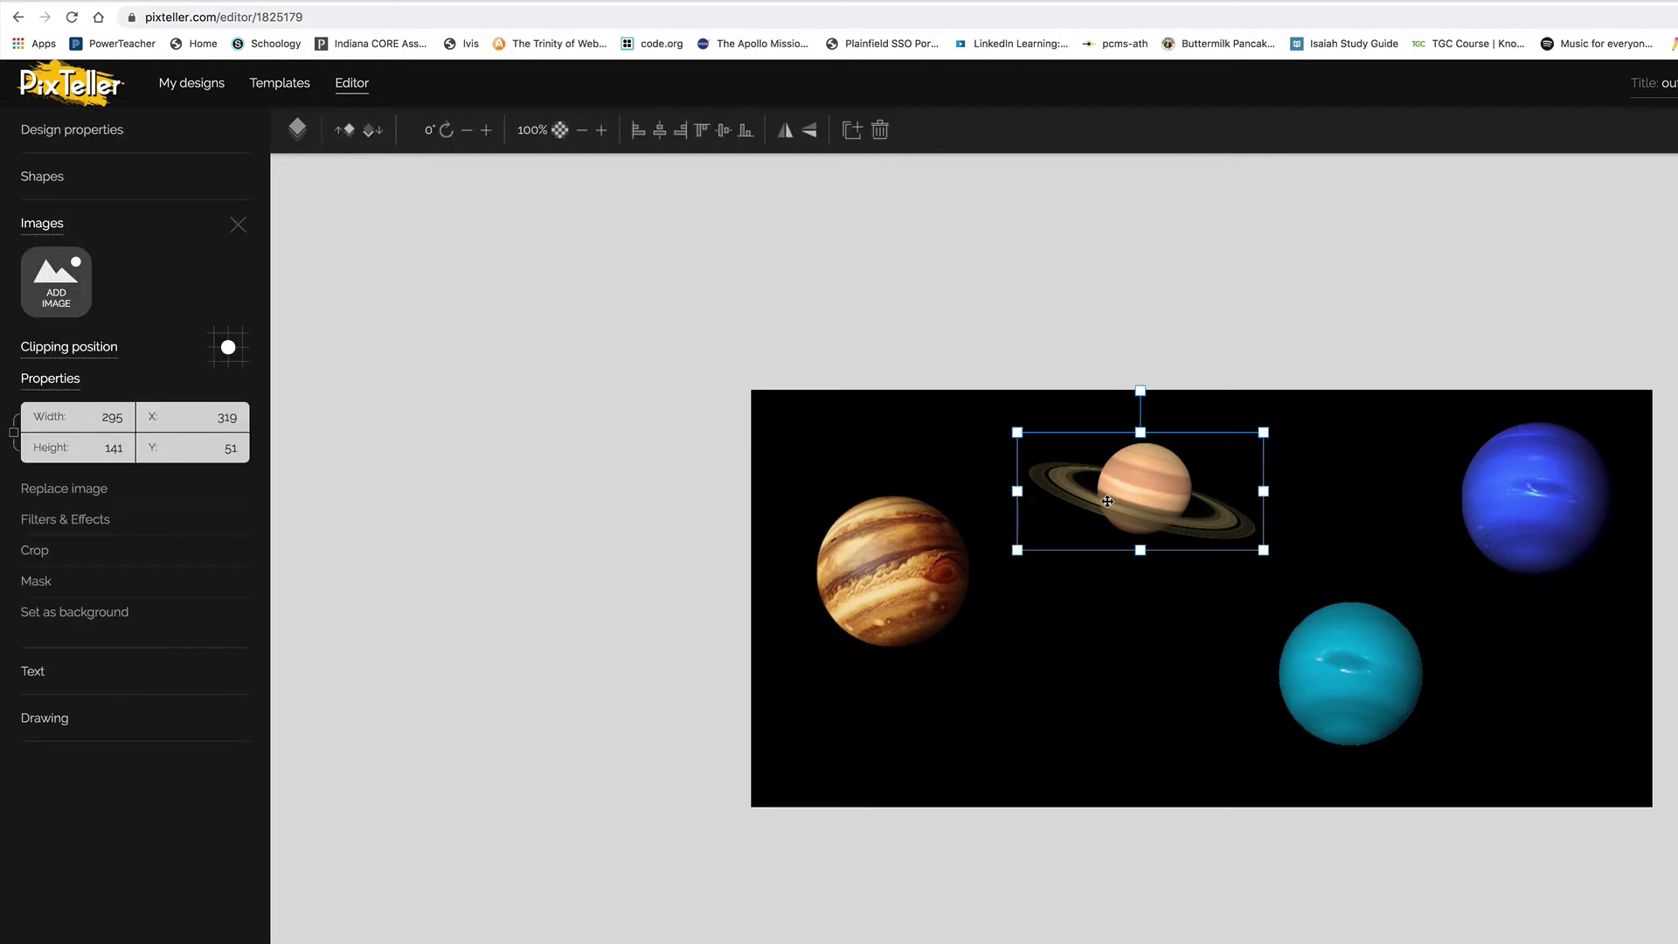
{"action": "left_click", "coordinate": [1353, 683]}
{"action": "left_click", "coordinate": [1503, 511]}
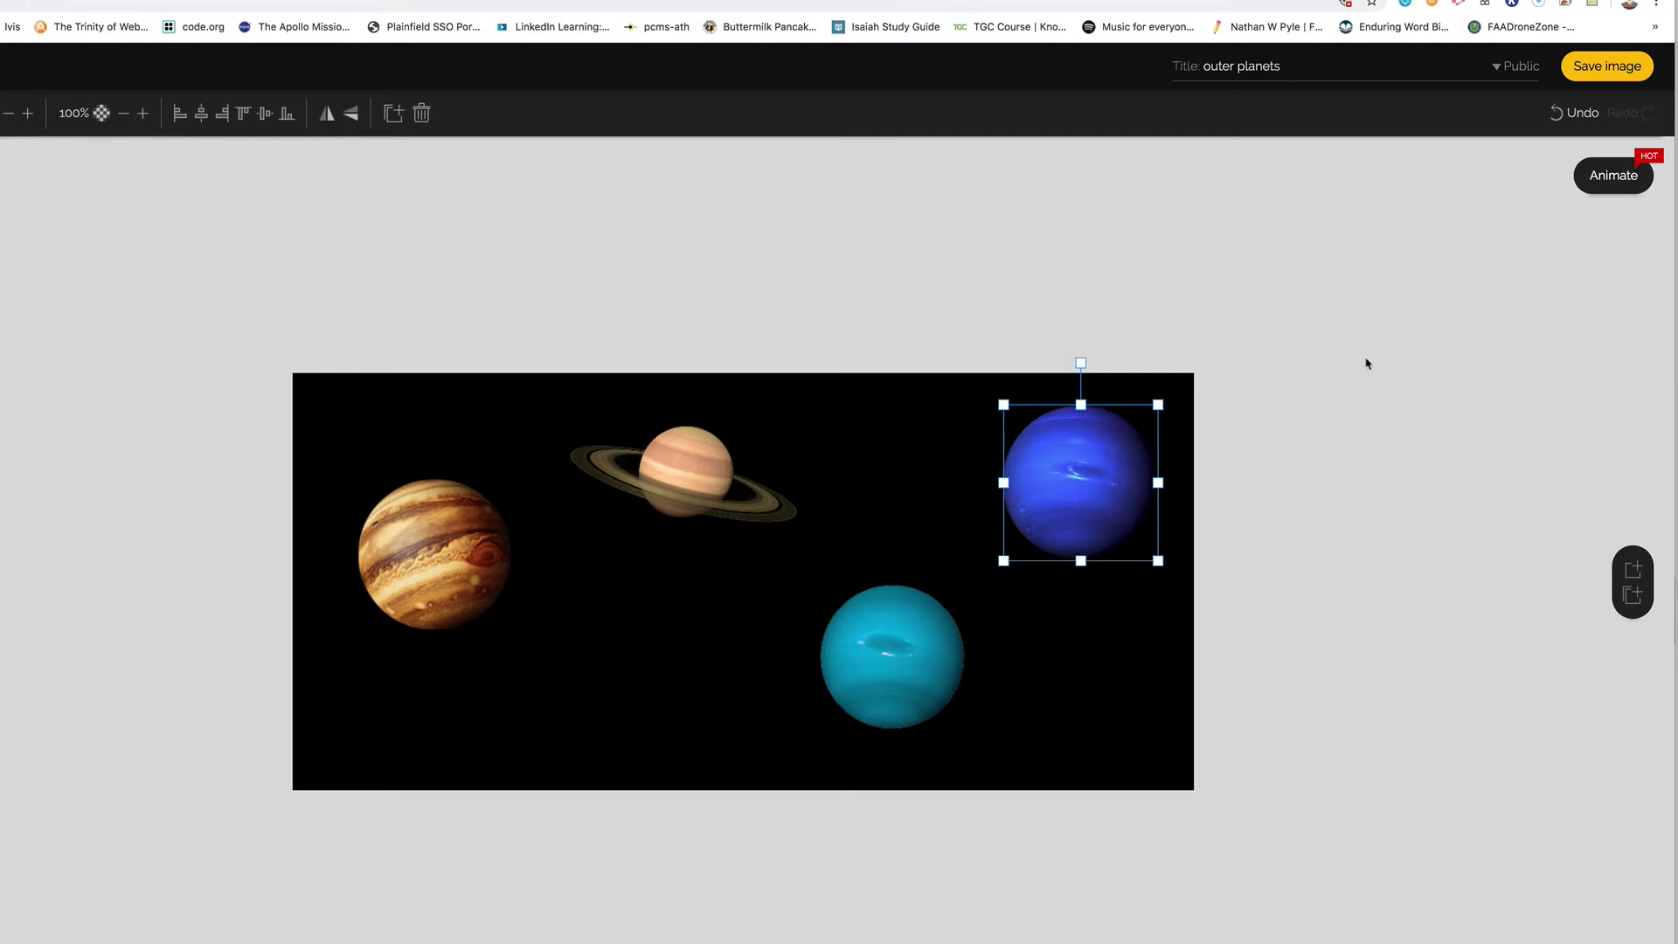
Switch the design to animation mode and extend all four planet tracks and the video background to 6.0 s
{"action": "left_click", "coordinate": [1610, 183]}
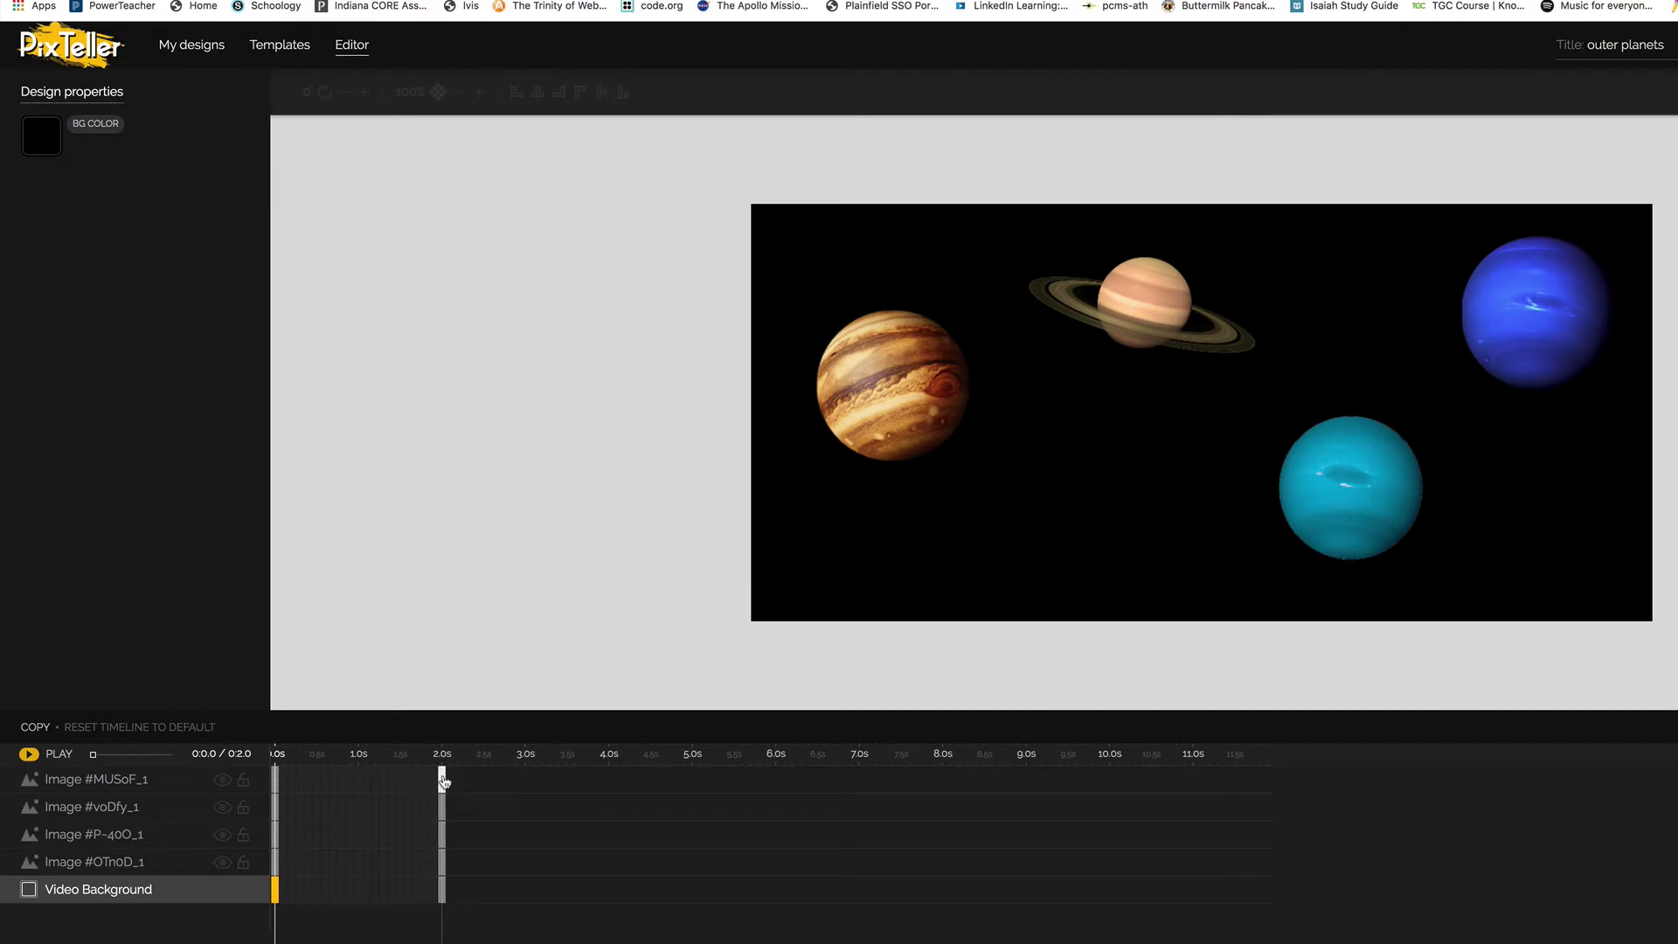
{"action": "left_click_drag", "start_coordinate": [442, 780], "coordinate": [468, 782]}
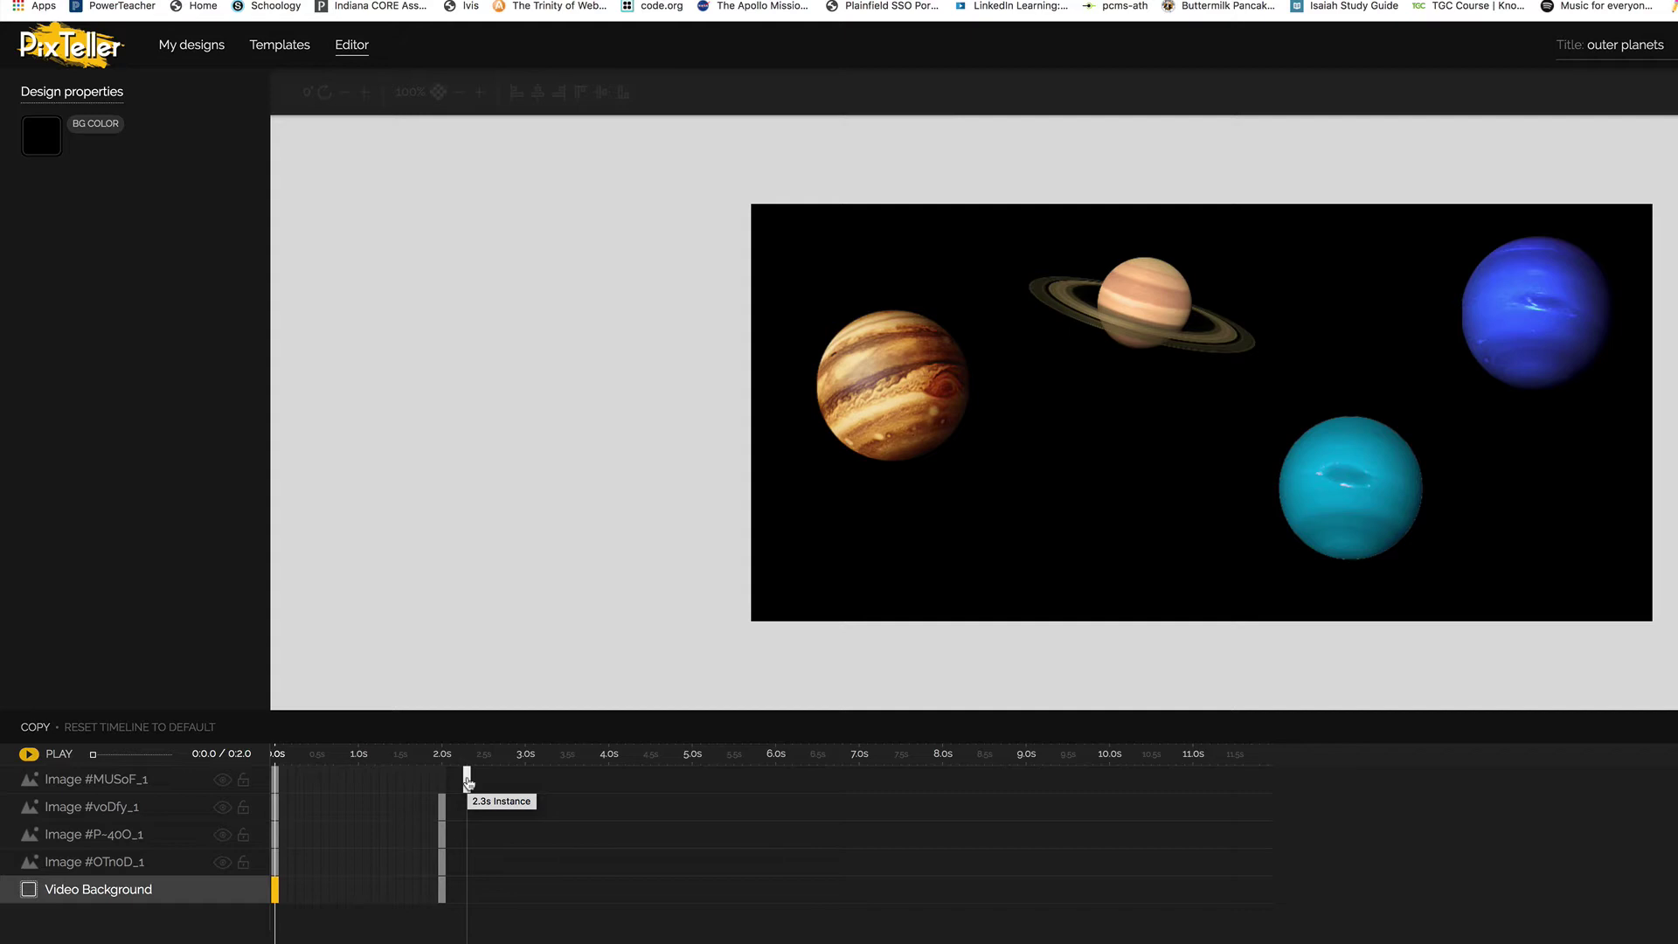
{"action": "left_click_drag", "start_coordinate": [468, 782], "coordinate": [777, 786]}
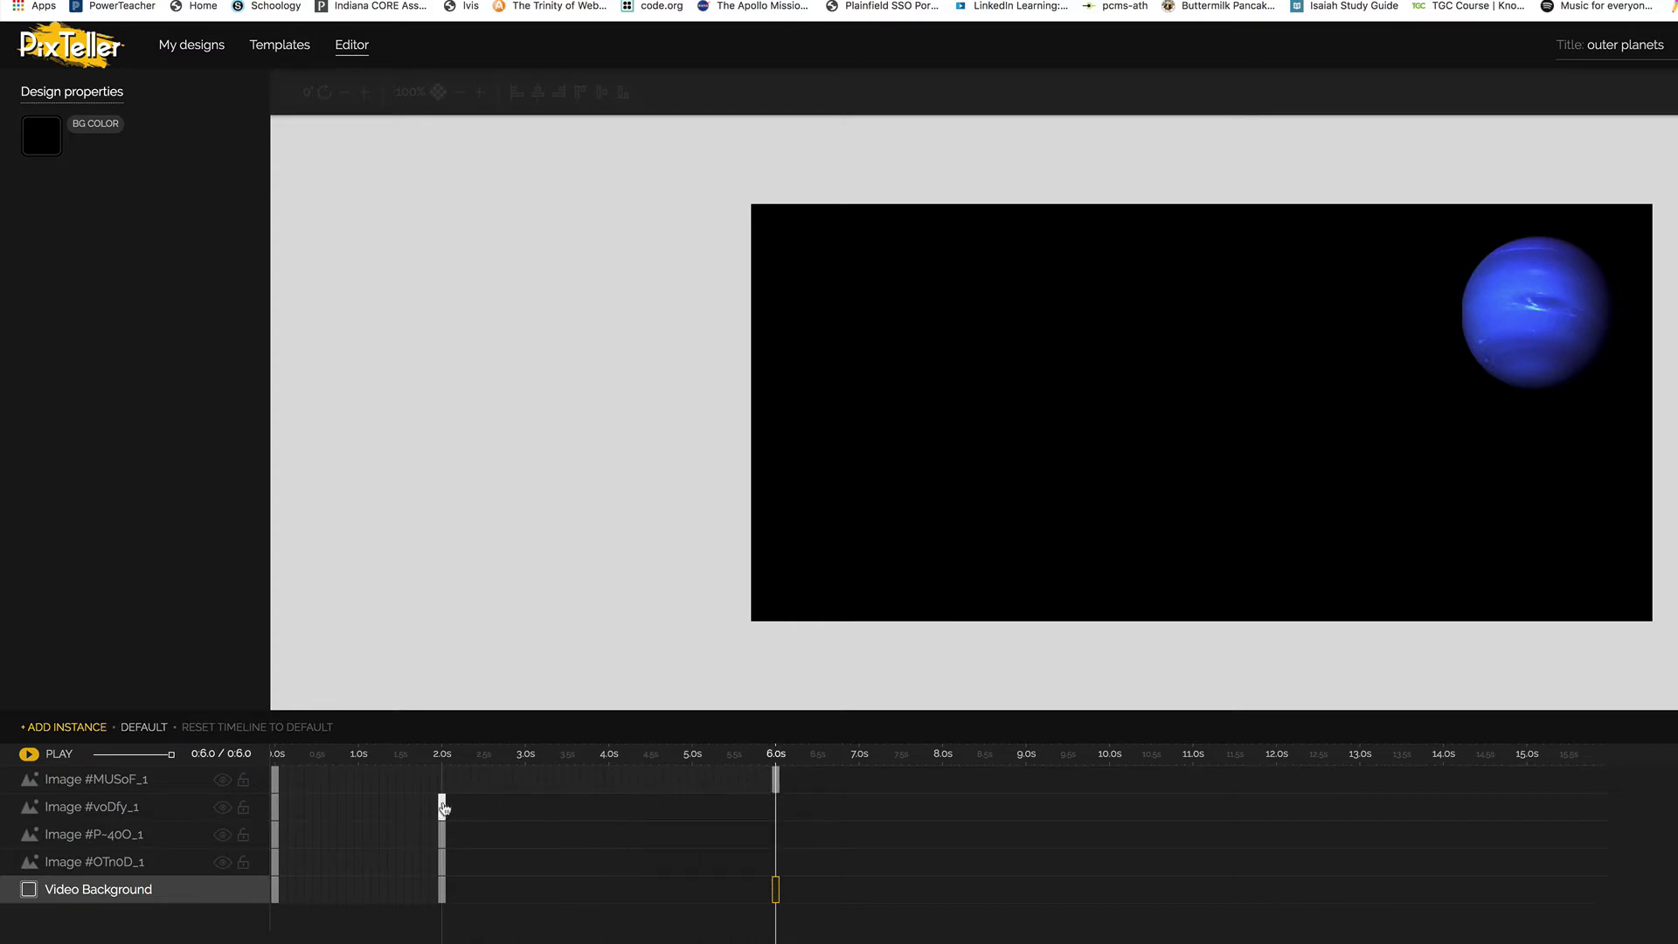
{"action": "left_click_drag", "start_coordinate": [442, 806], "coordinate": [775, 805]}
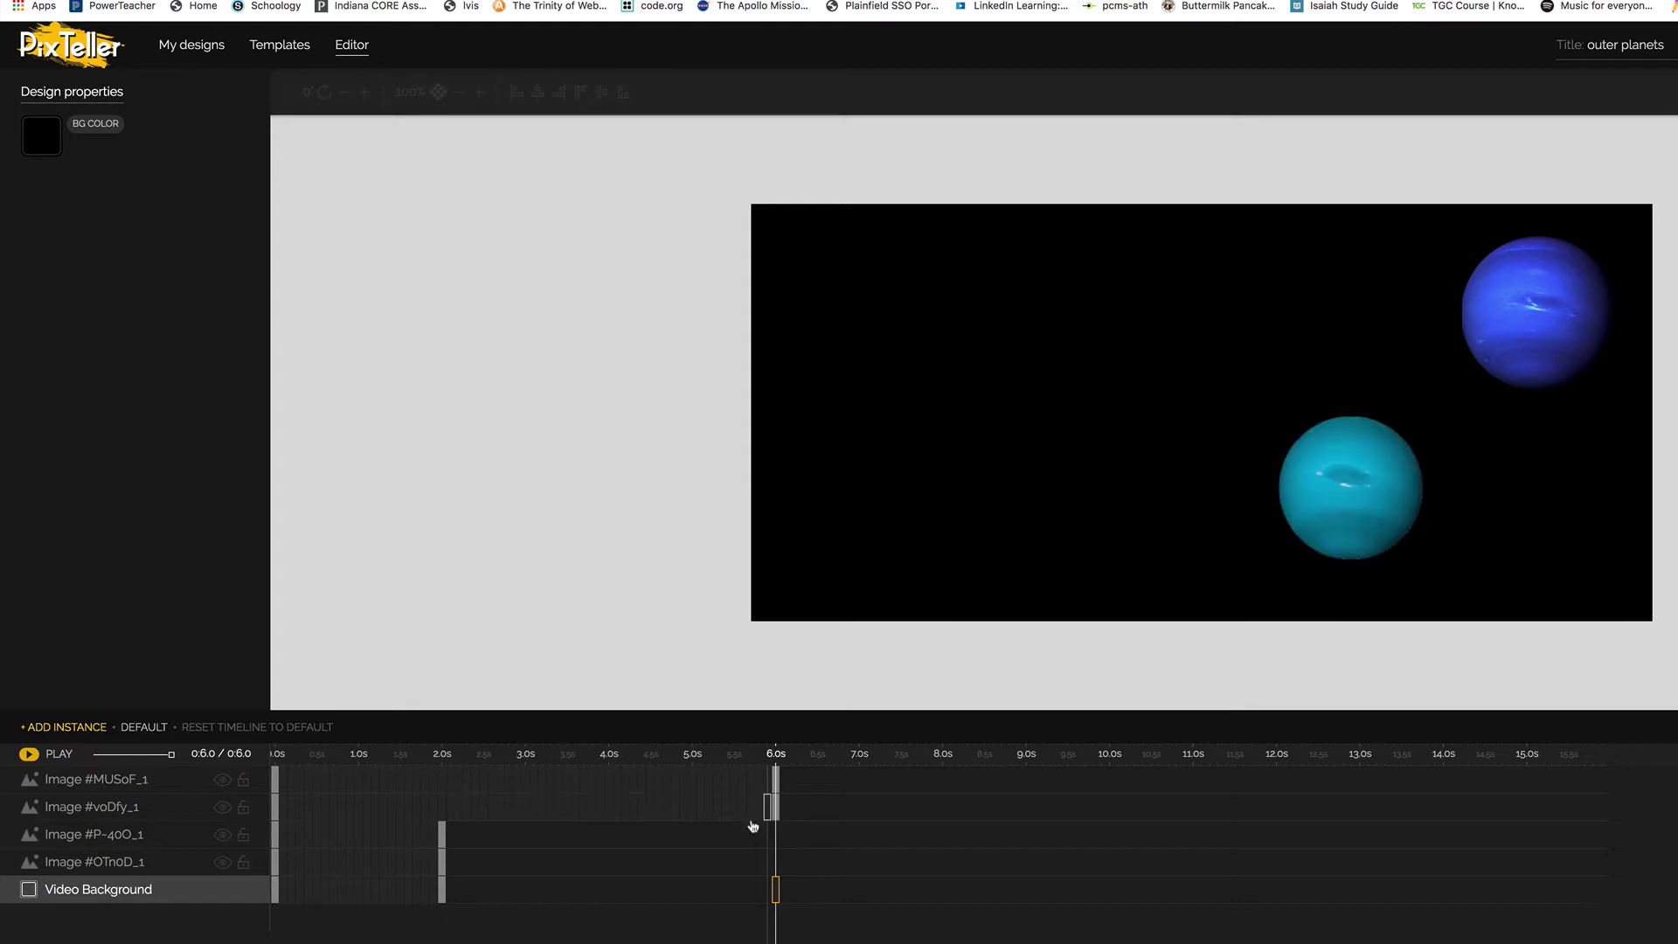
{"action": "left_click_drag", "start_coordinate": [449, 837], "coordinate": [775, 834]}
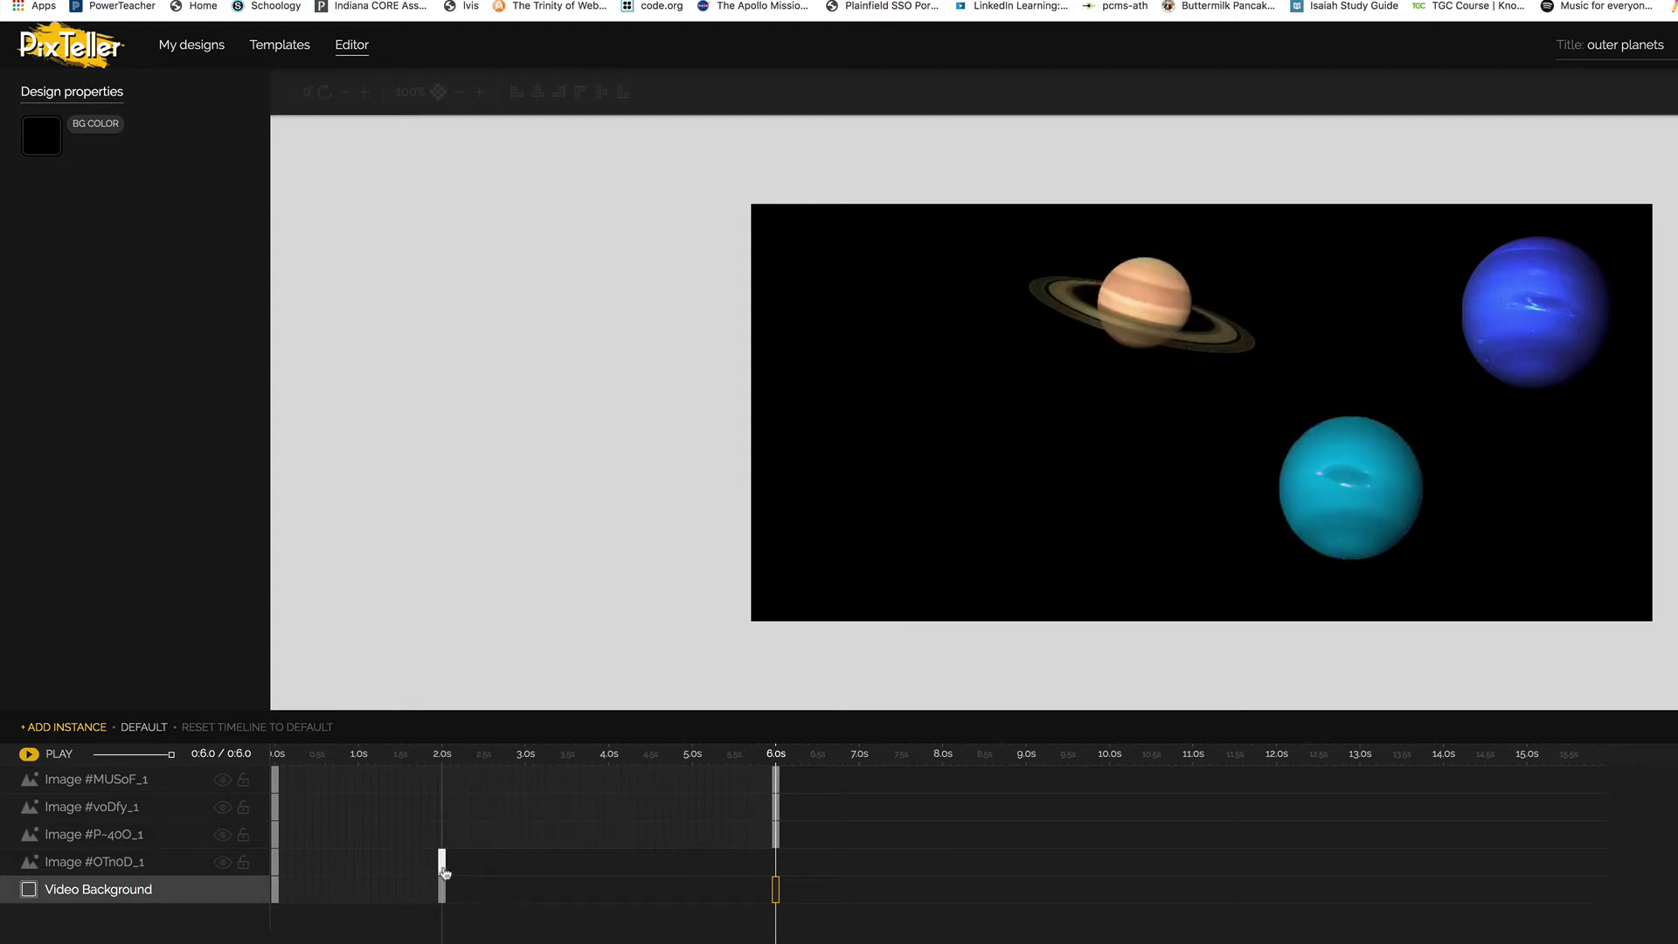
{"action": "left_click_drag", "start_coordinate": [443, 865], "coordinate": [776, 879]}
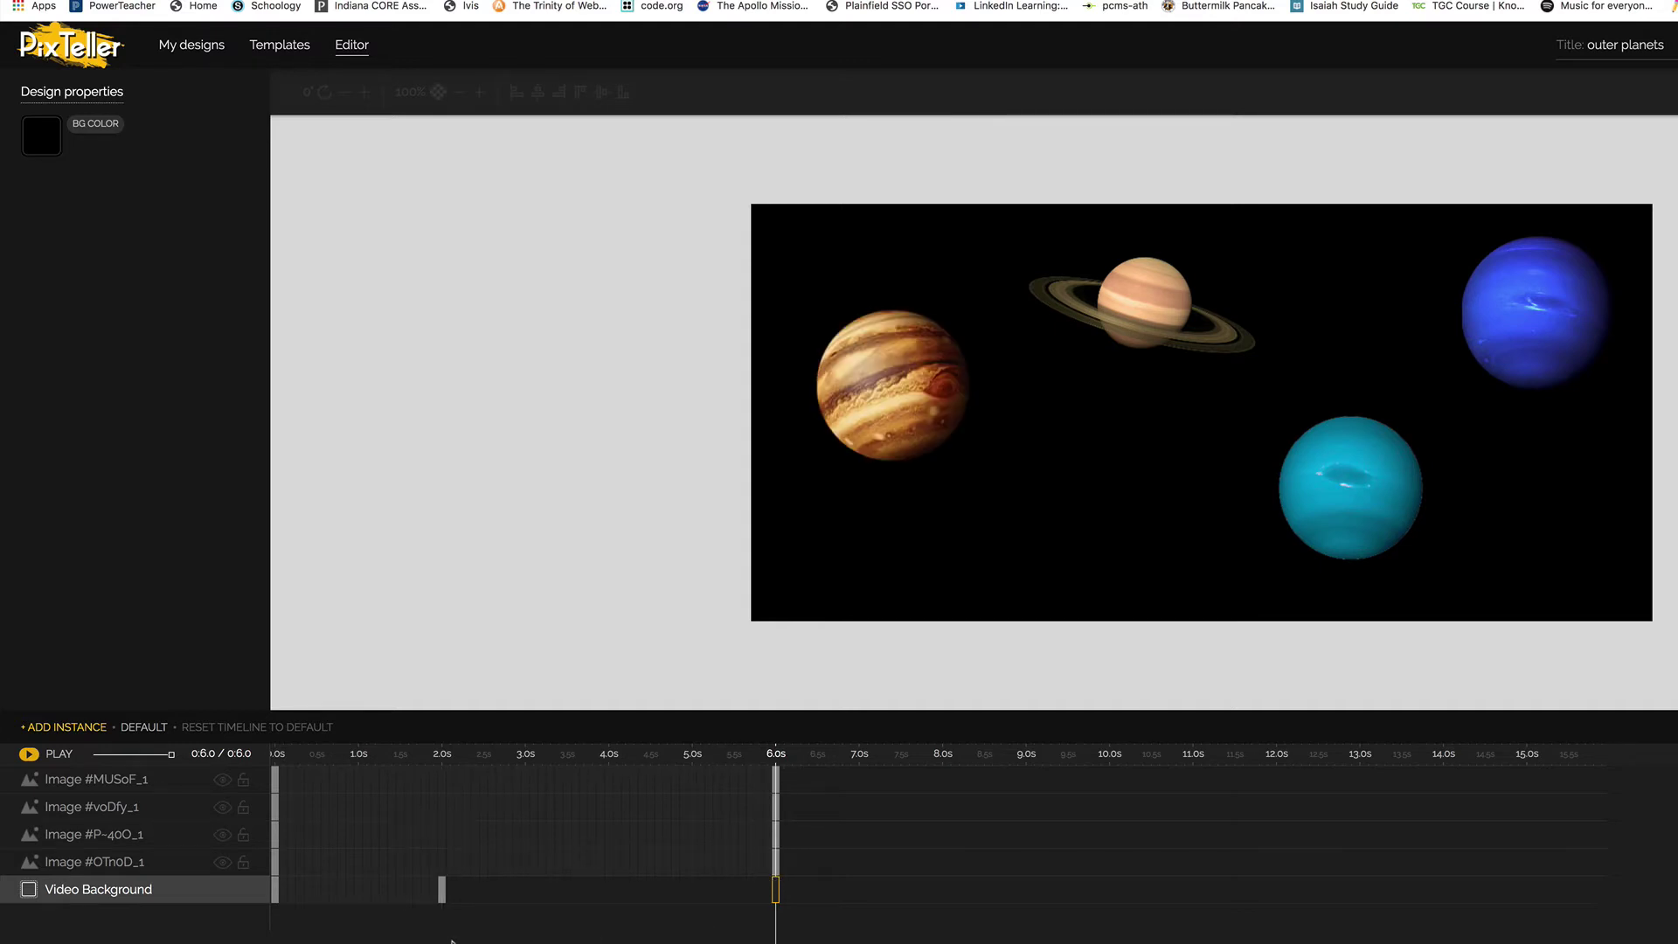
{"action": "left_click_drag", "start_coordinate": [442, 890], "coordinate": [776, 890]}
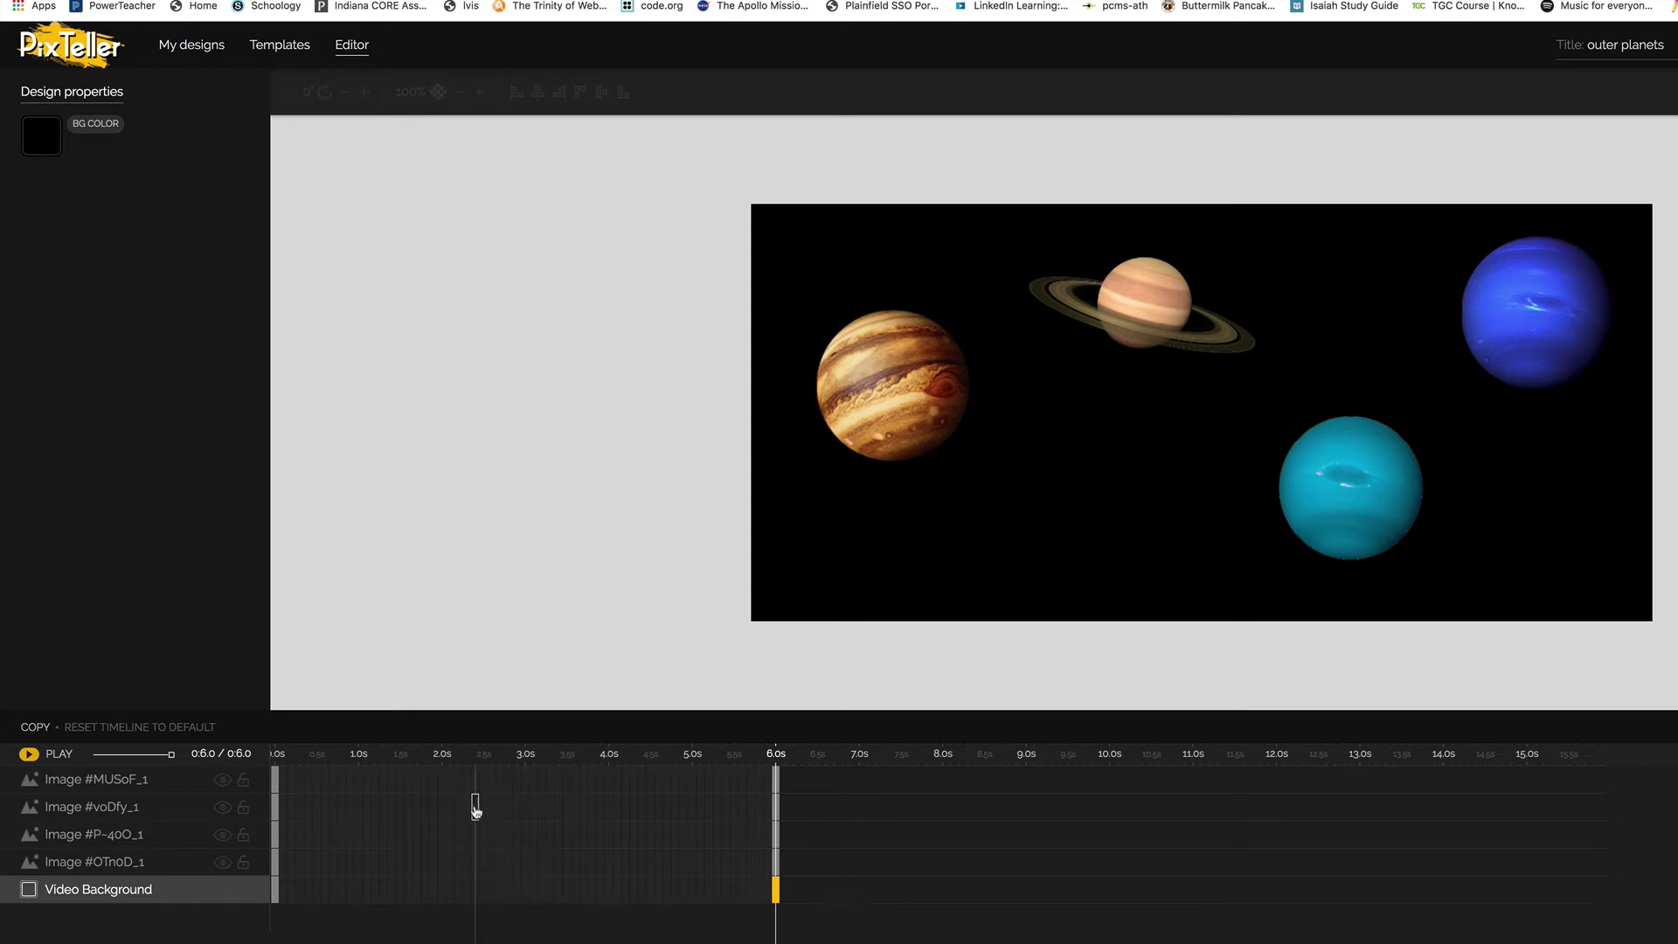
Toggle the visibility of each image layer to identify which planet it controls
{"action": "left_click", "coordinate": [218, 865]}
{"action": "left_click", "coordinate": [222, 837]}
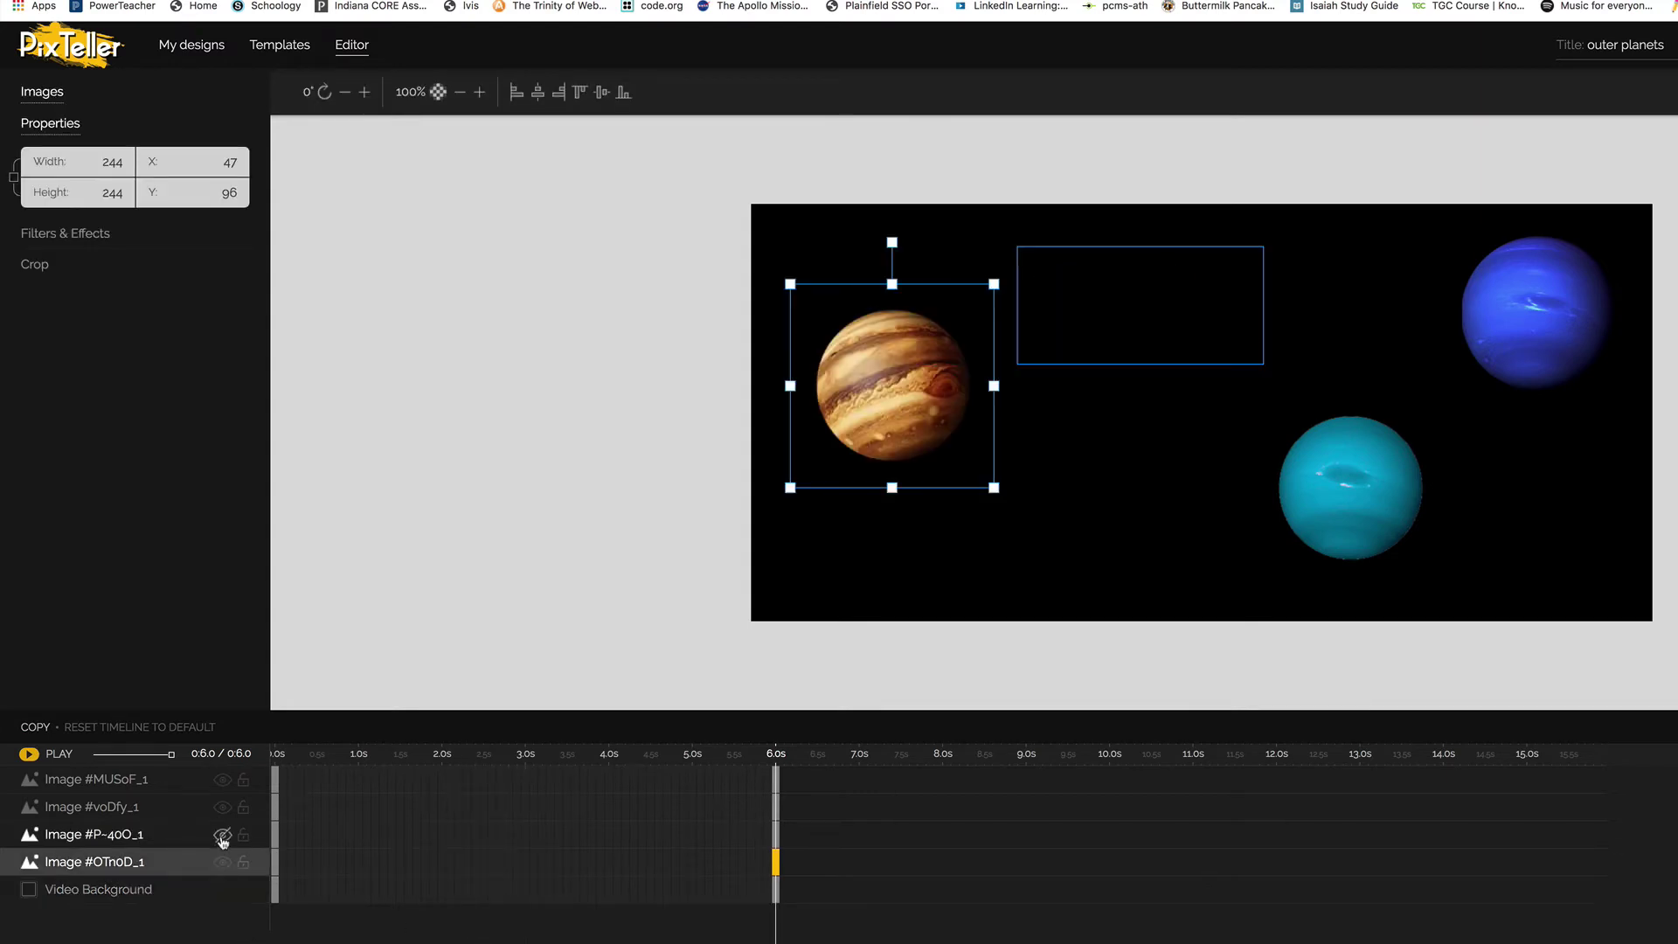
{"action": "left_click", "coordinate": [224, 806]}
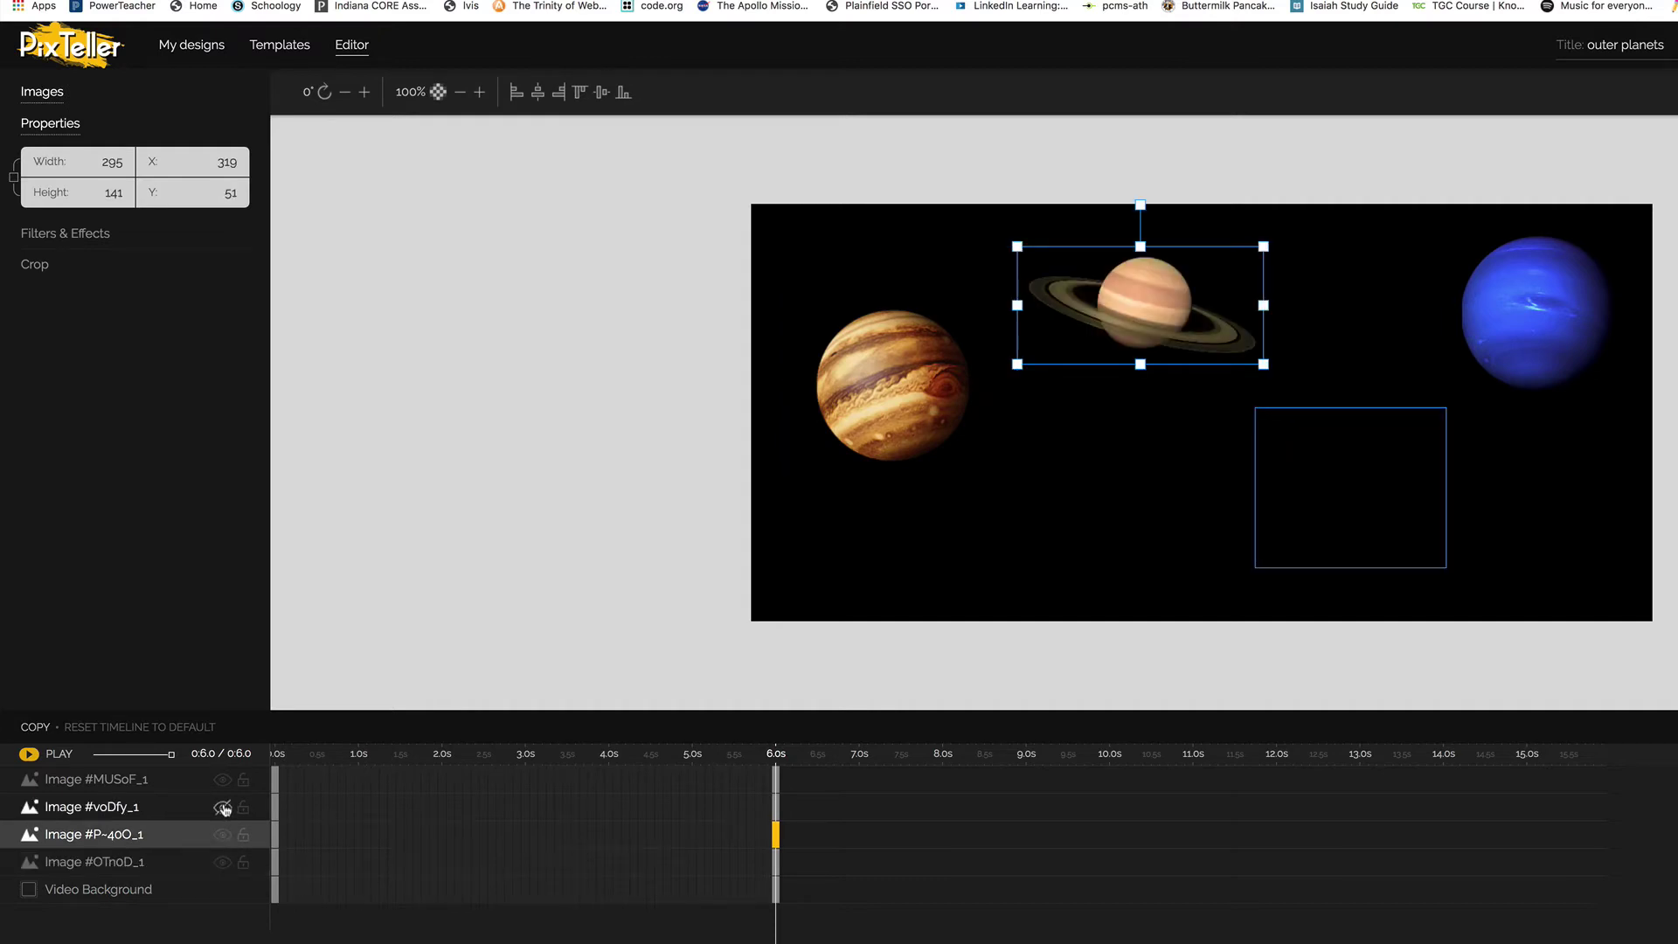
{"action": "left_click", "coordinate": [222, 779]}
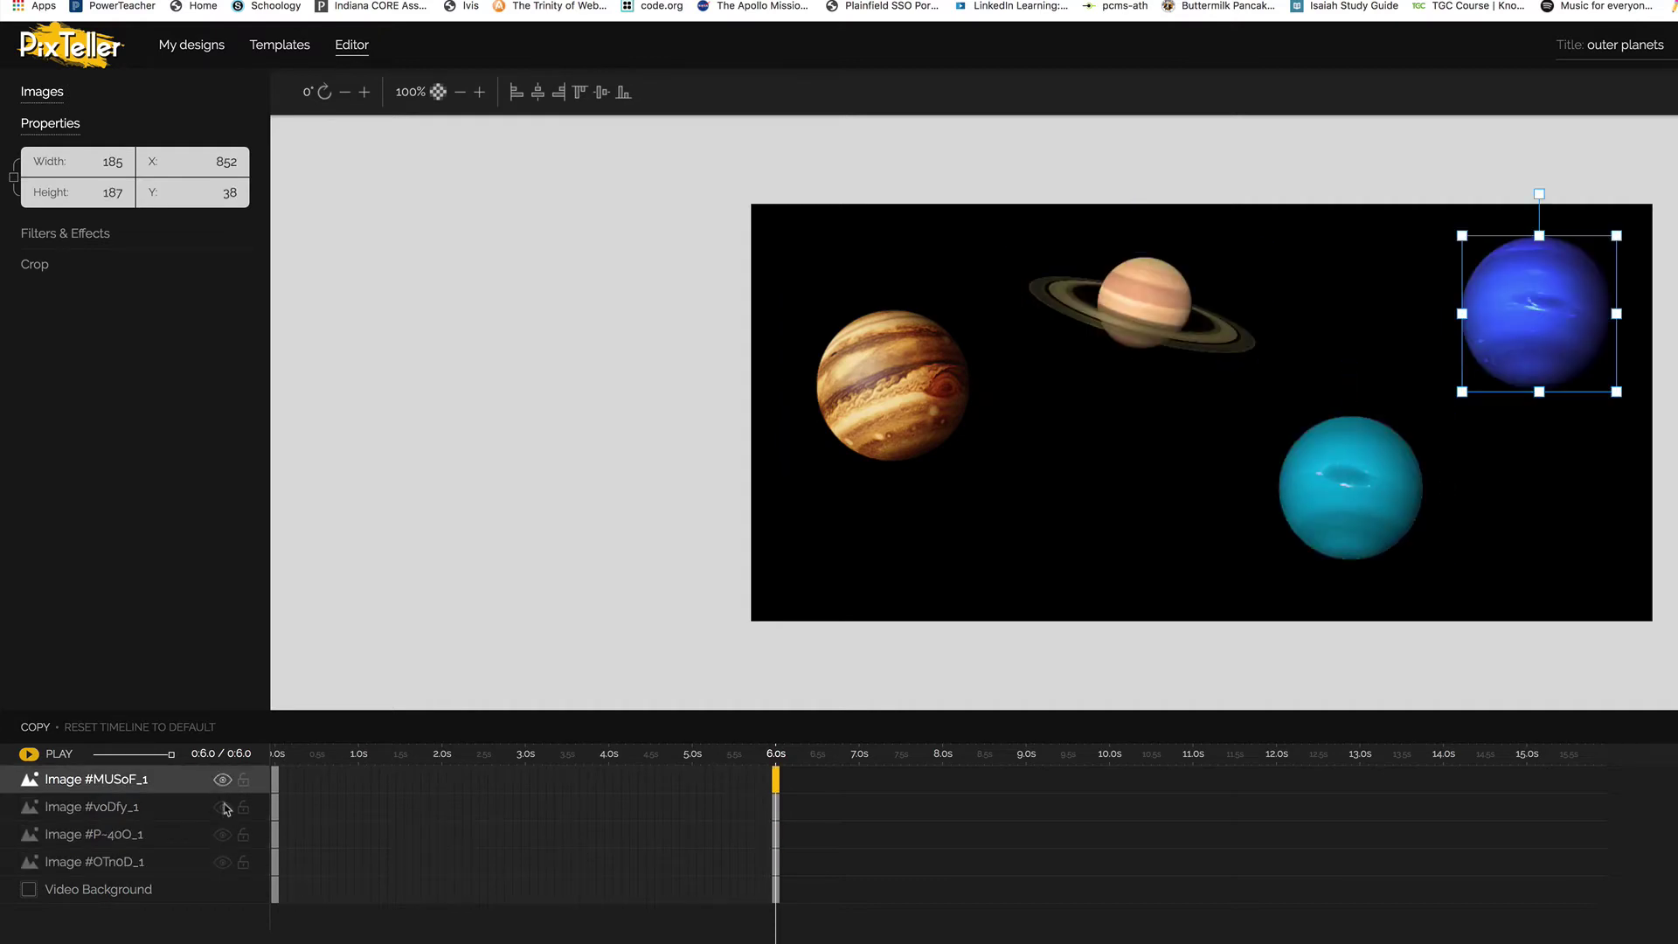
Add an animation instance at 3.0 s to each of the four planet layers, starting with Jupiter
{"action": "left_click", "coordinate": [222, 865]}
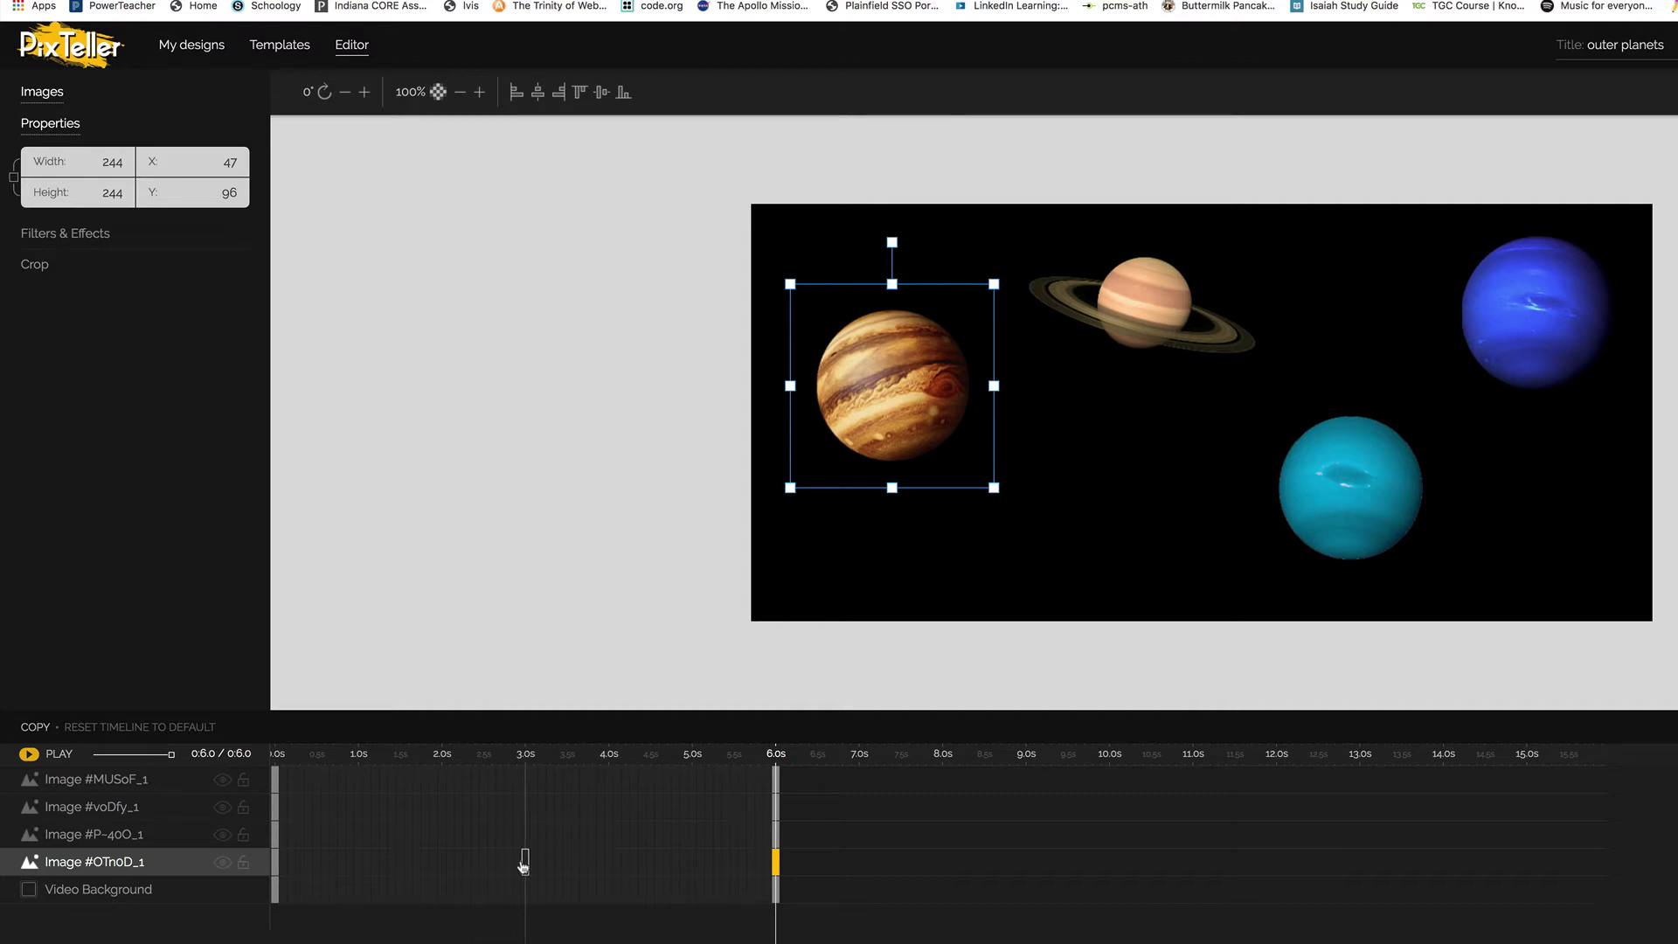
{"action": "left_click", "coordinate": [524, 863]}
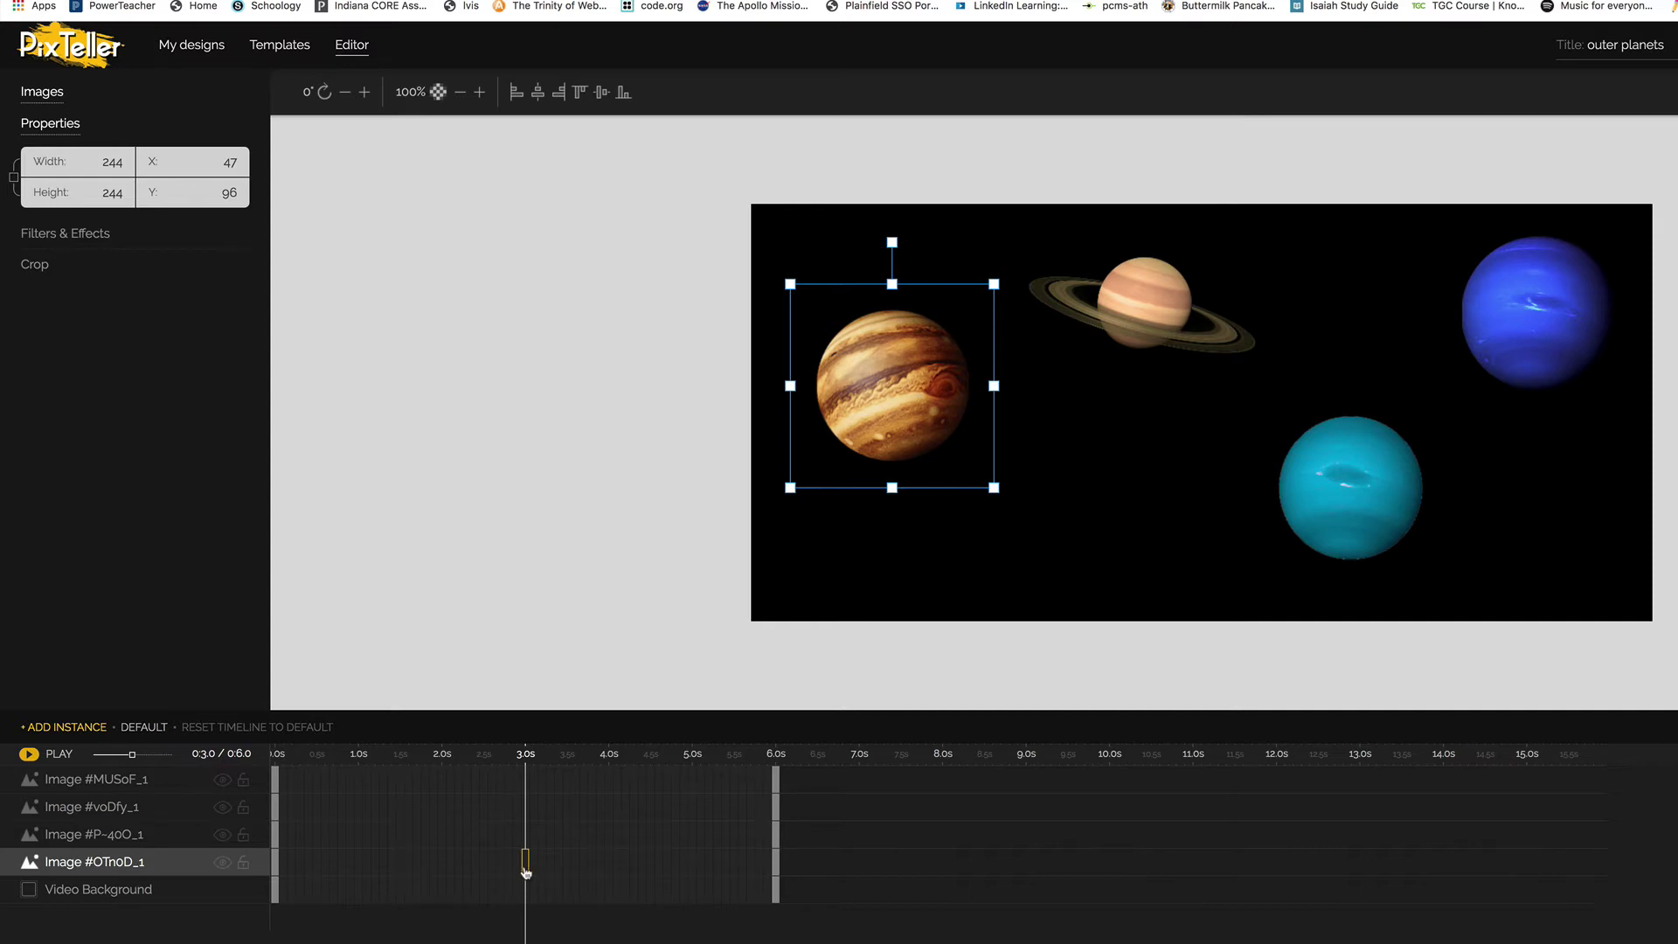
{"action": "left_click", "coordinate": [77, 731]}
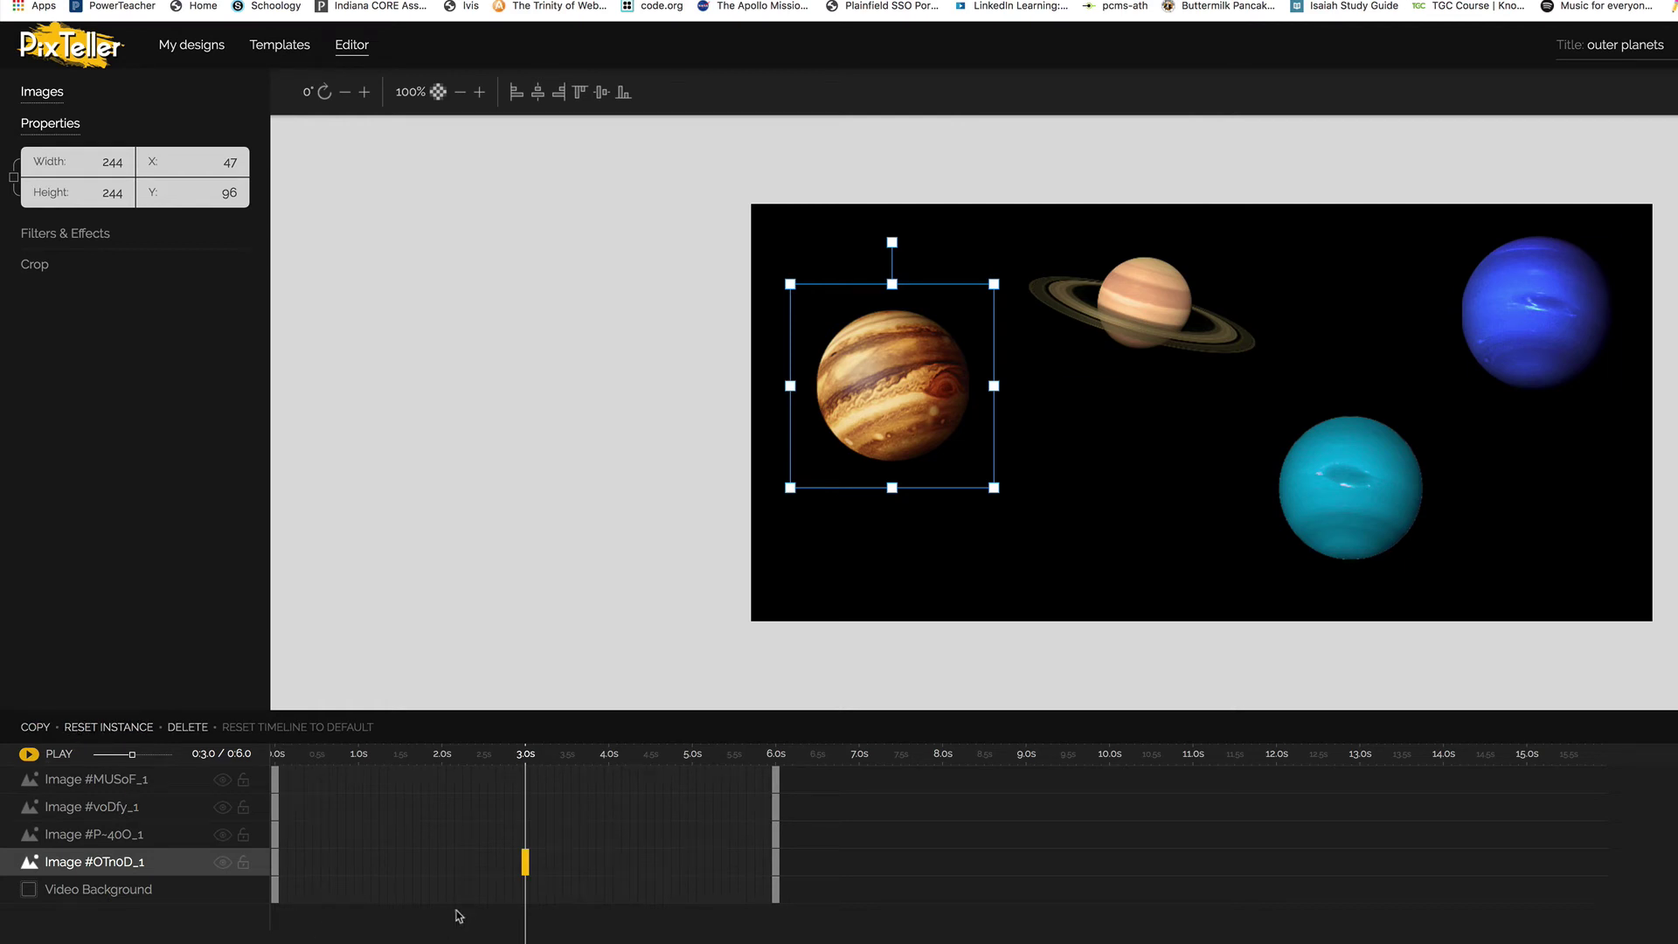
{"action": "left_click", "coordinate": [526, 841]}
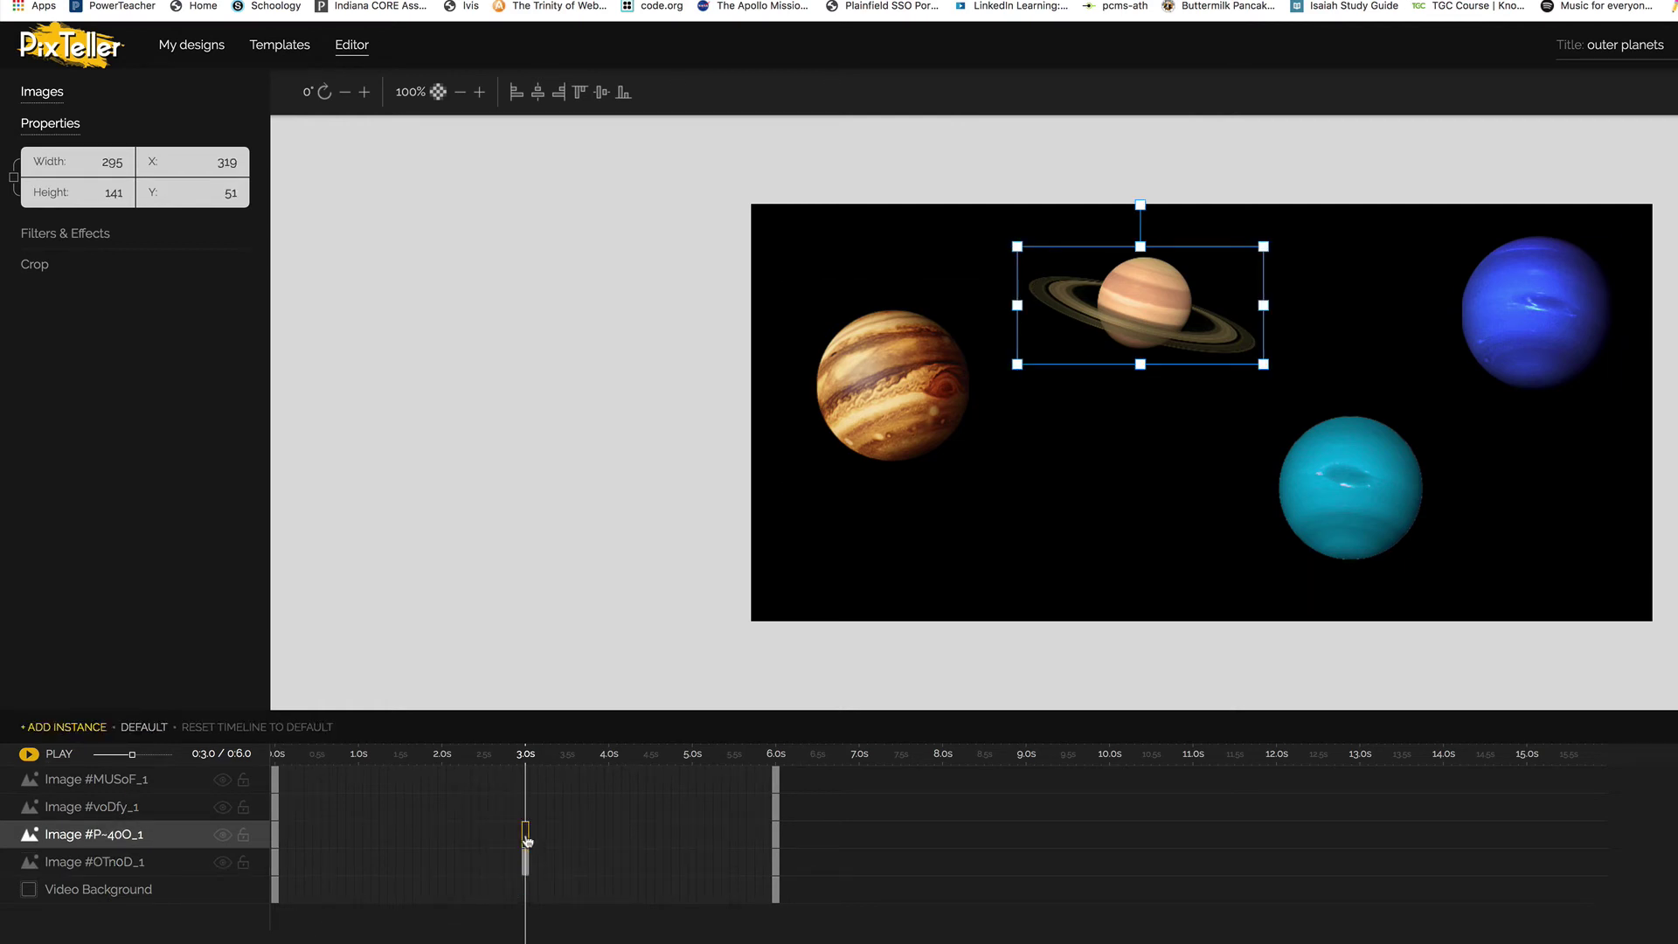
{"action": "left_click", "coordinate": [88, 731]}
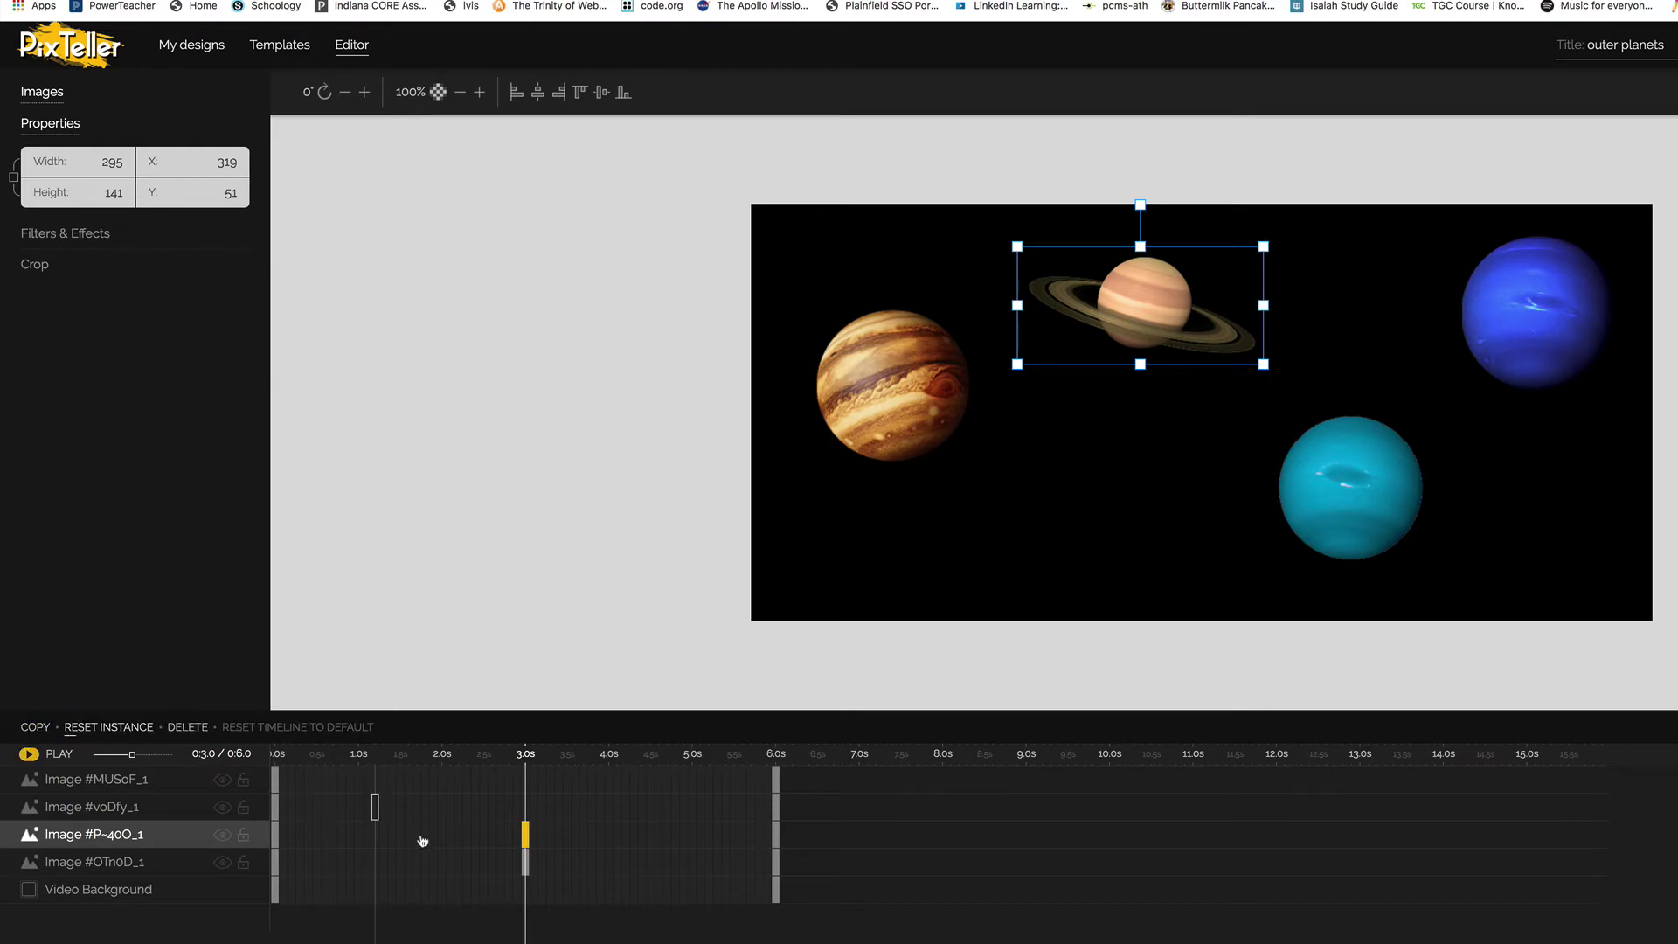
{"action": "left_click", "coordinate": [527, 809]}
{"action": "left_click", "coordinate": [87, 731]}
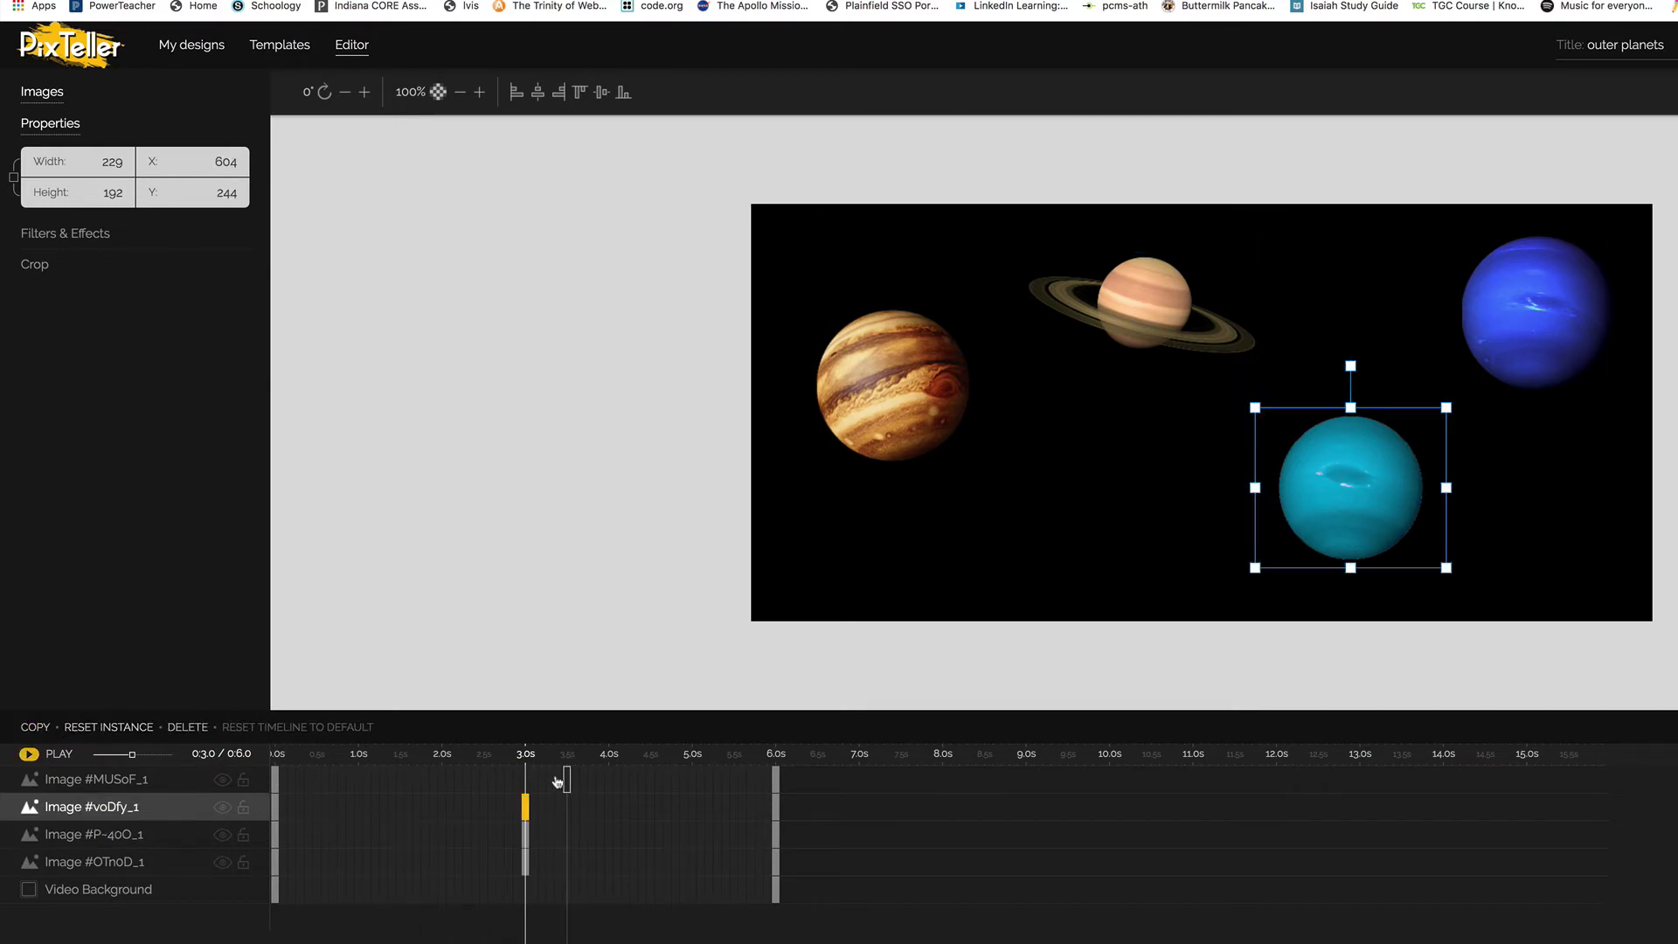
{"action": "left_click", "coordinate": [525, 780]}
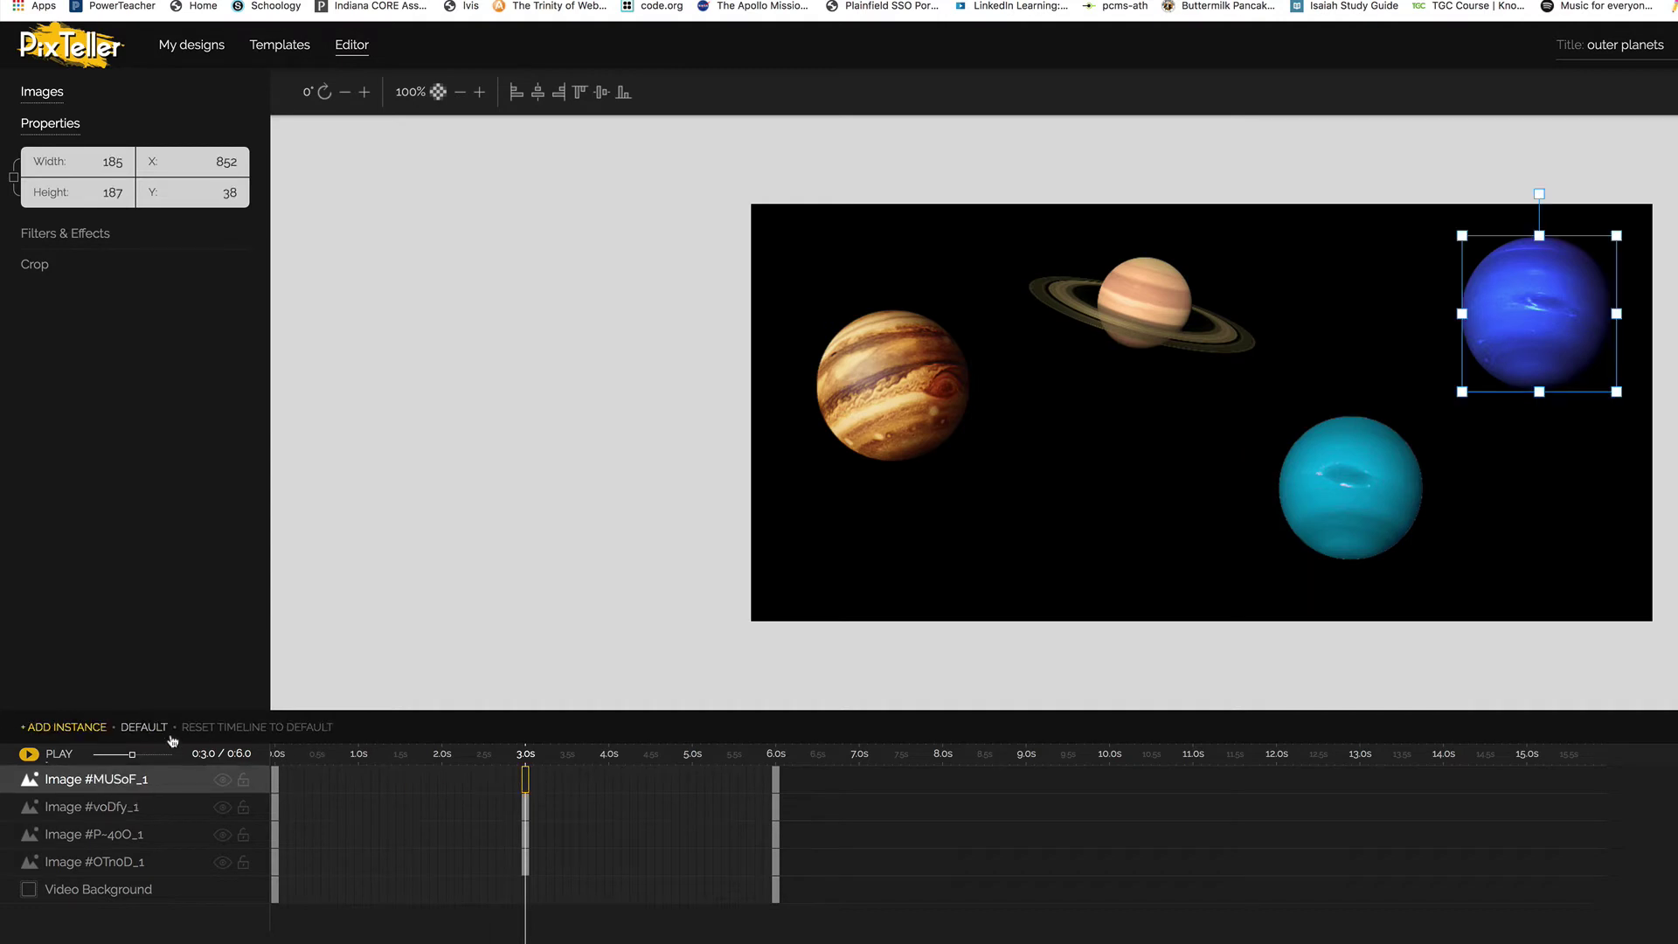
{"action": "left_click", "coordinate": [81, 731]}
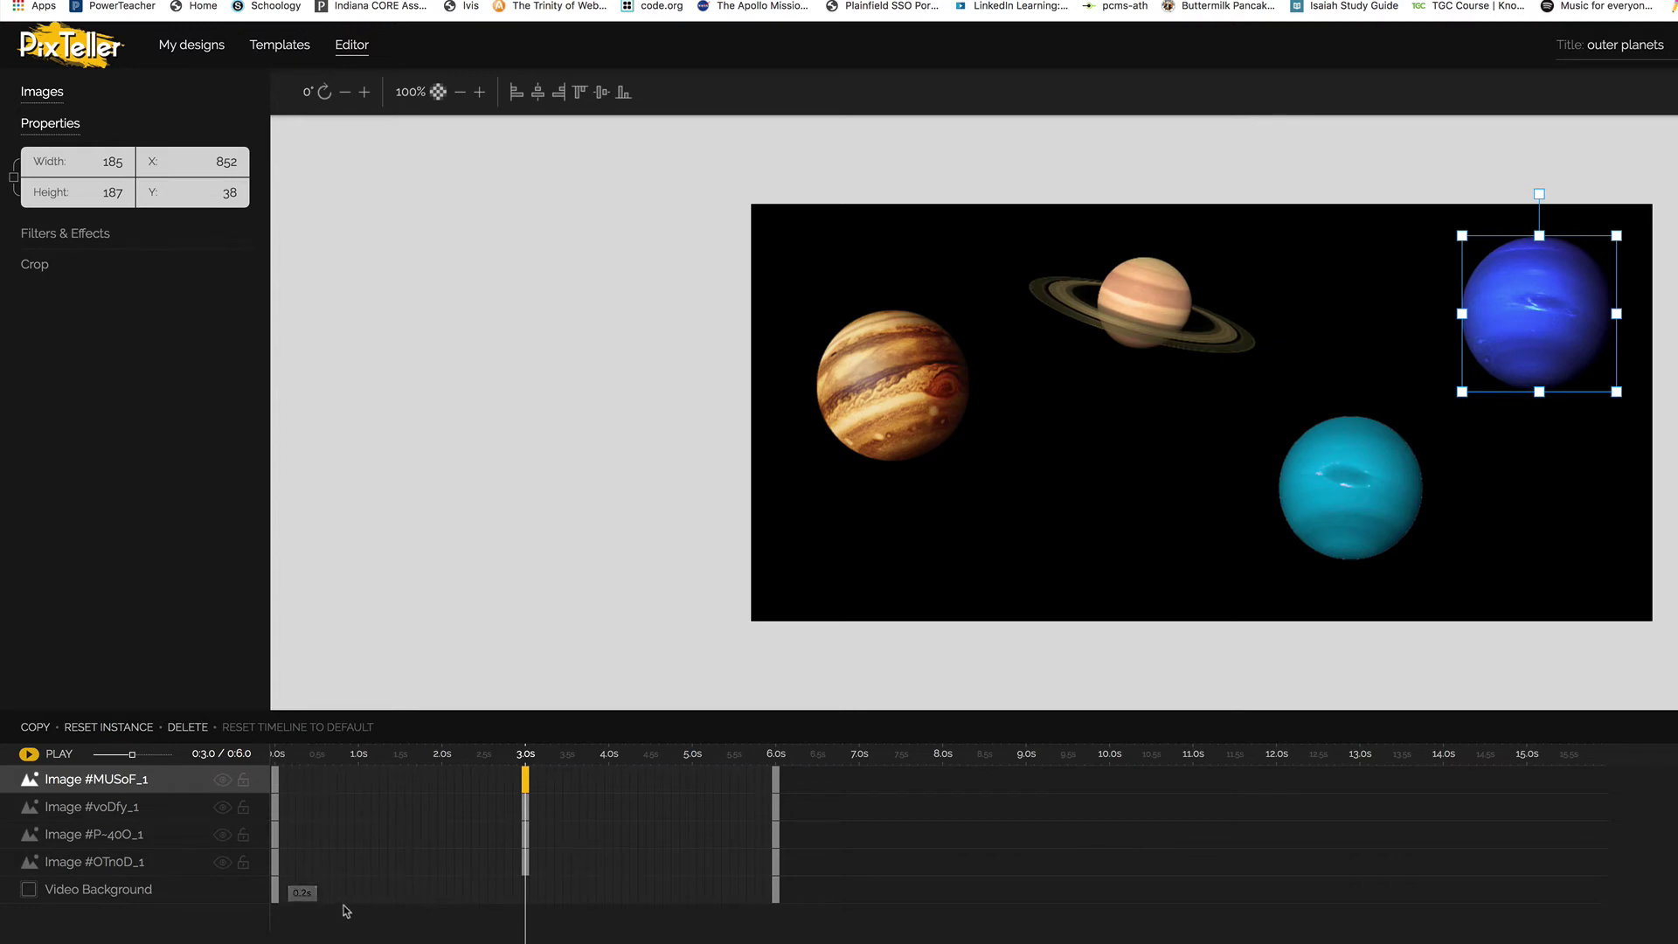
Set Jupiter's opacity to 0% in its instance at 0.0 s
{"action": "left_click", "coordinate": [277, 868]}
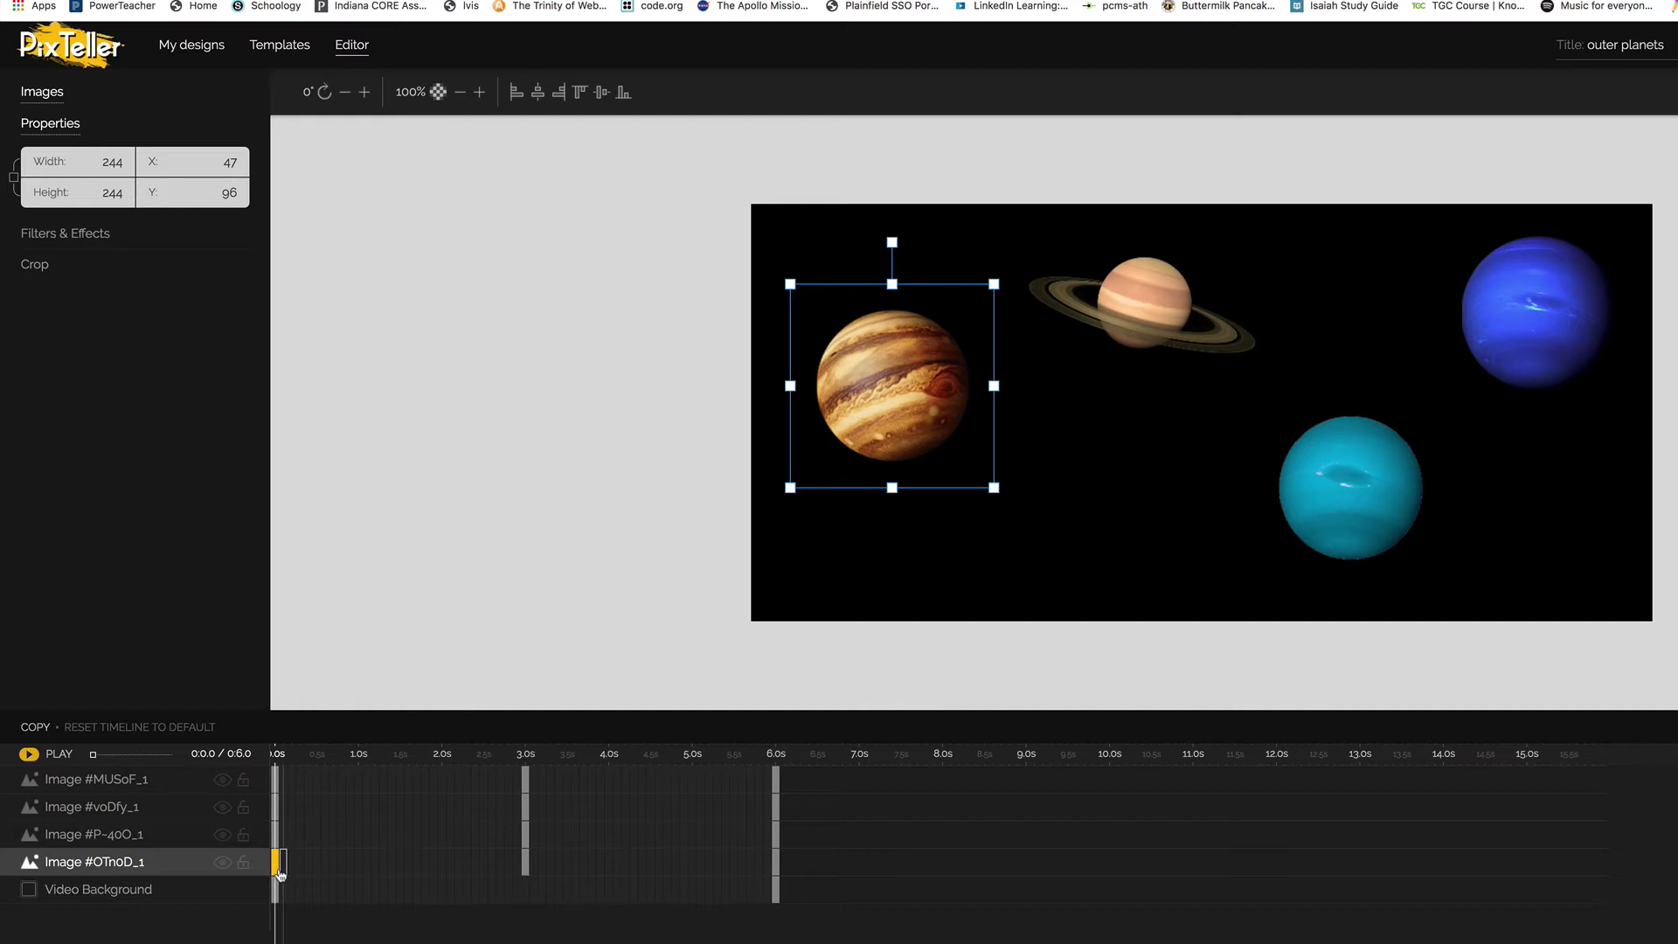
{"action": "left_click", "coordinate": [438, 92]}
{"action": "left_click_drag", "start_coordinate": [525, 164], "coordinate": [381, 180]}
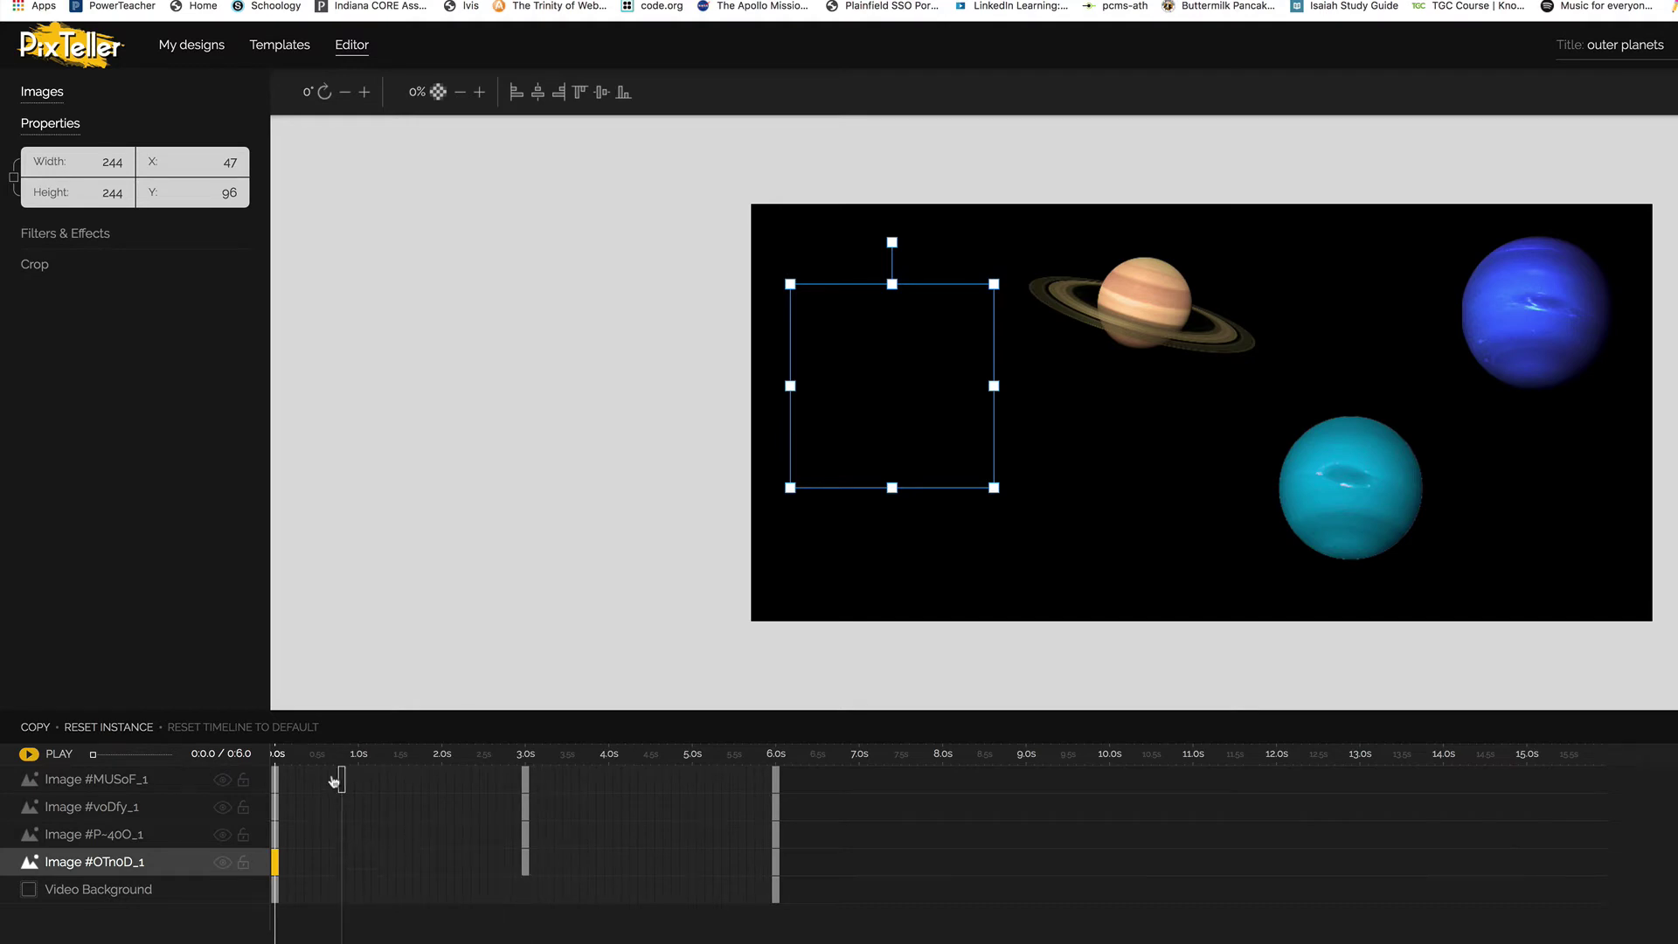
Preview Jupiter's fade-in on the timeline and inspect its instances at 0.0 s and 3.0 s
{"action": "left_click", "coordinate": [47, 757]}
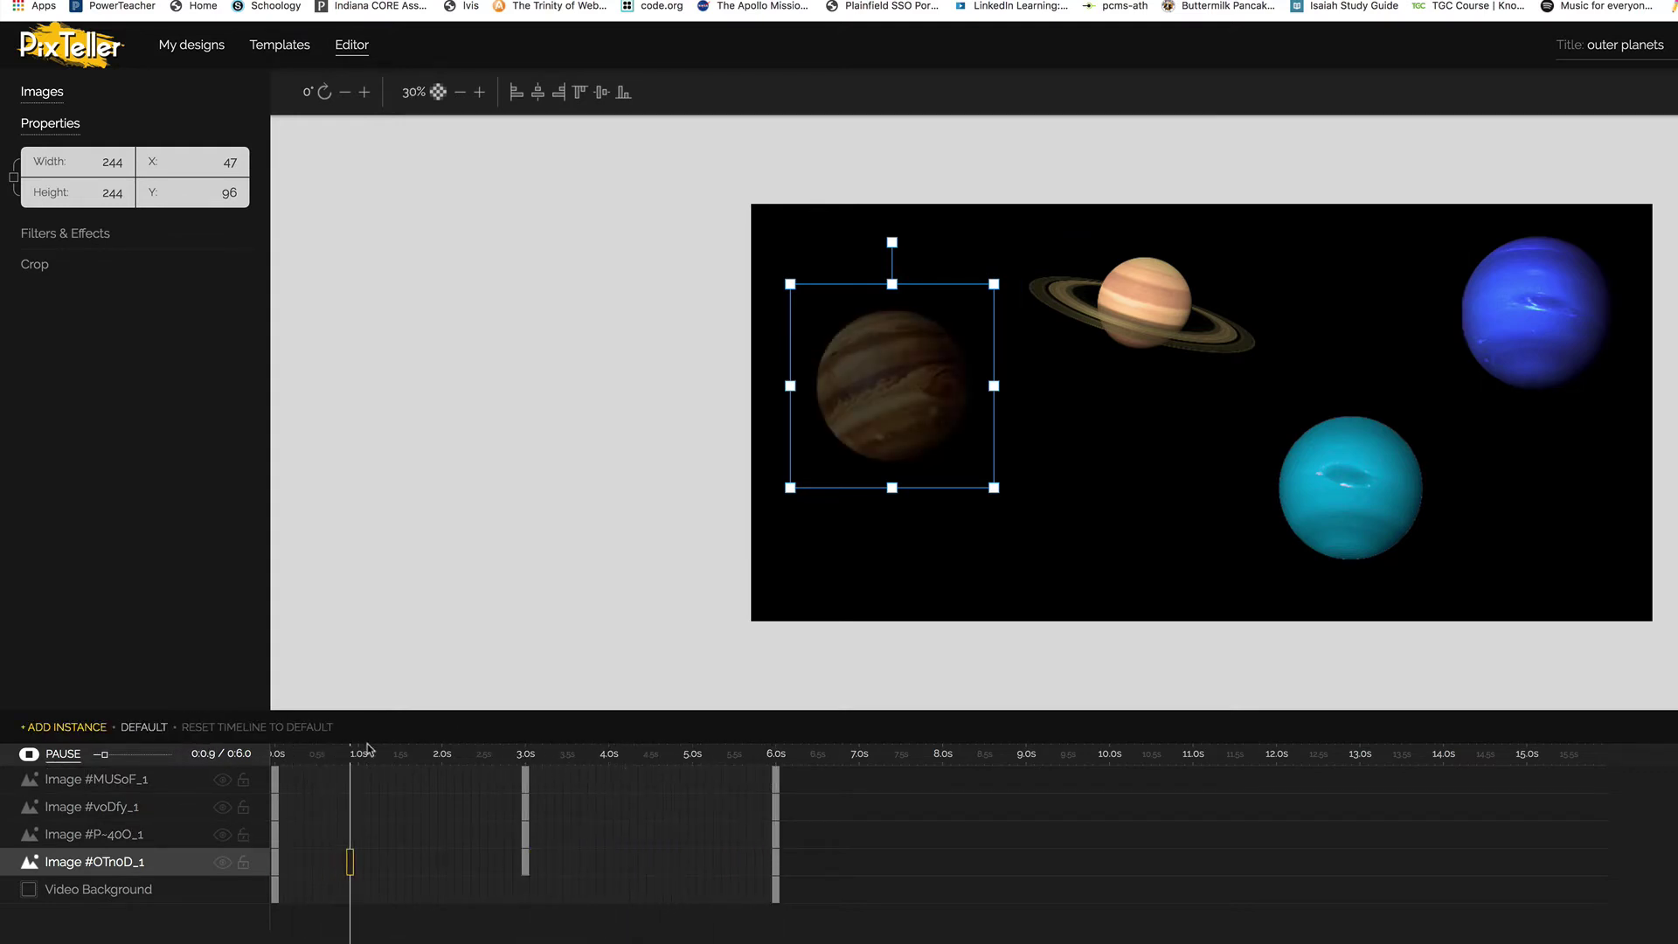
{"action": "left_click", "coordinate": [52, 753]}
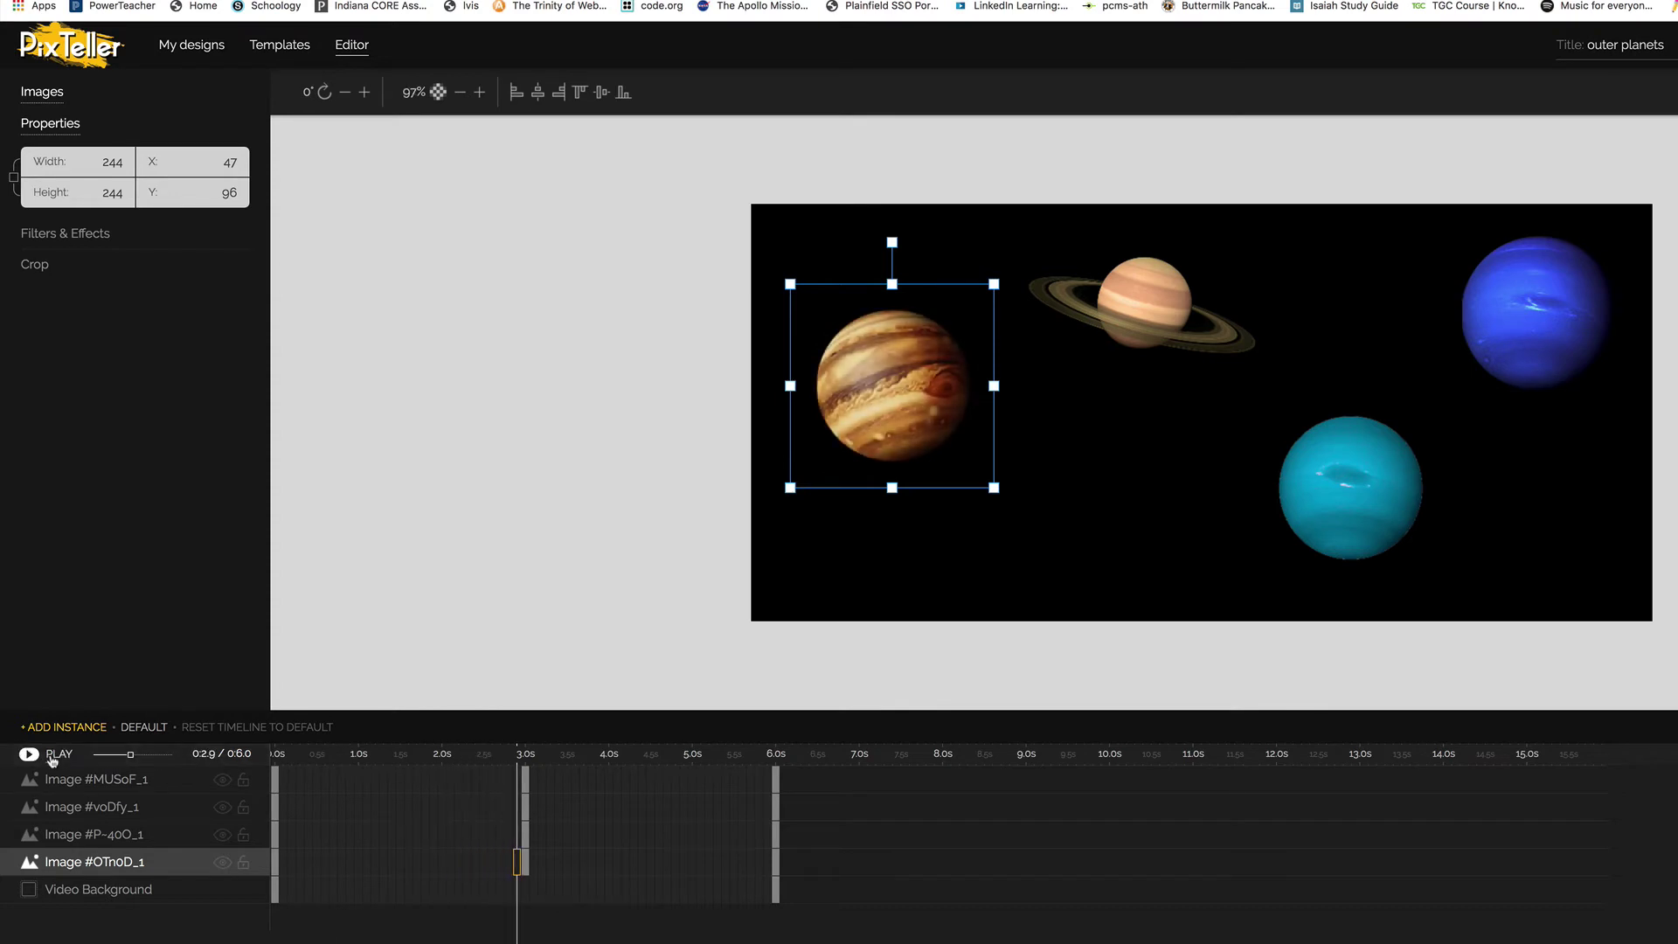
{"action": "left_click", "coordinate": [277, 863]}
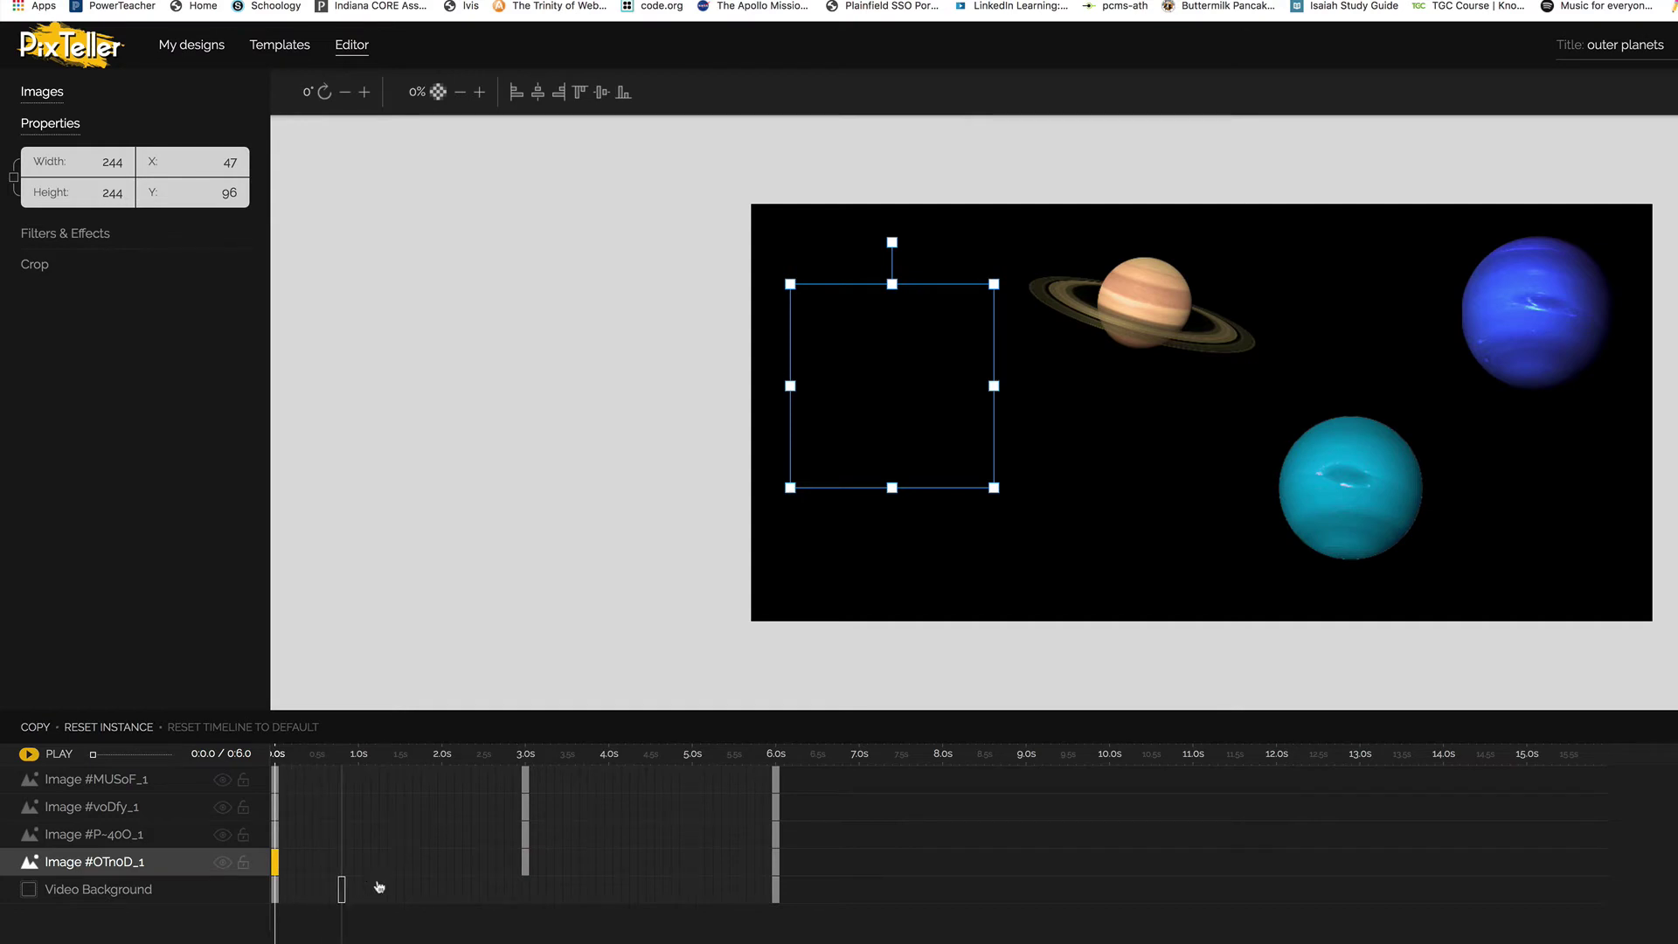
{"action": "left_click", "coordinate": [526, 863]}
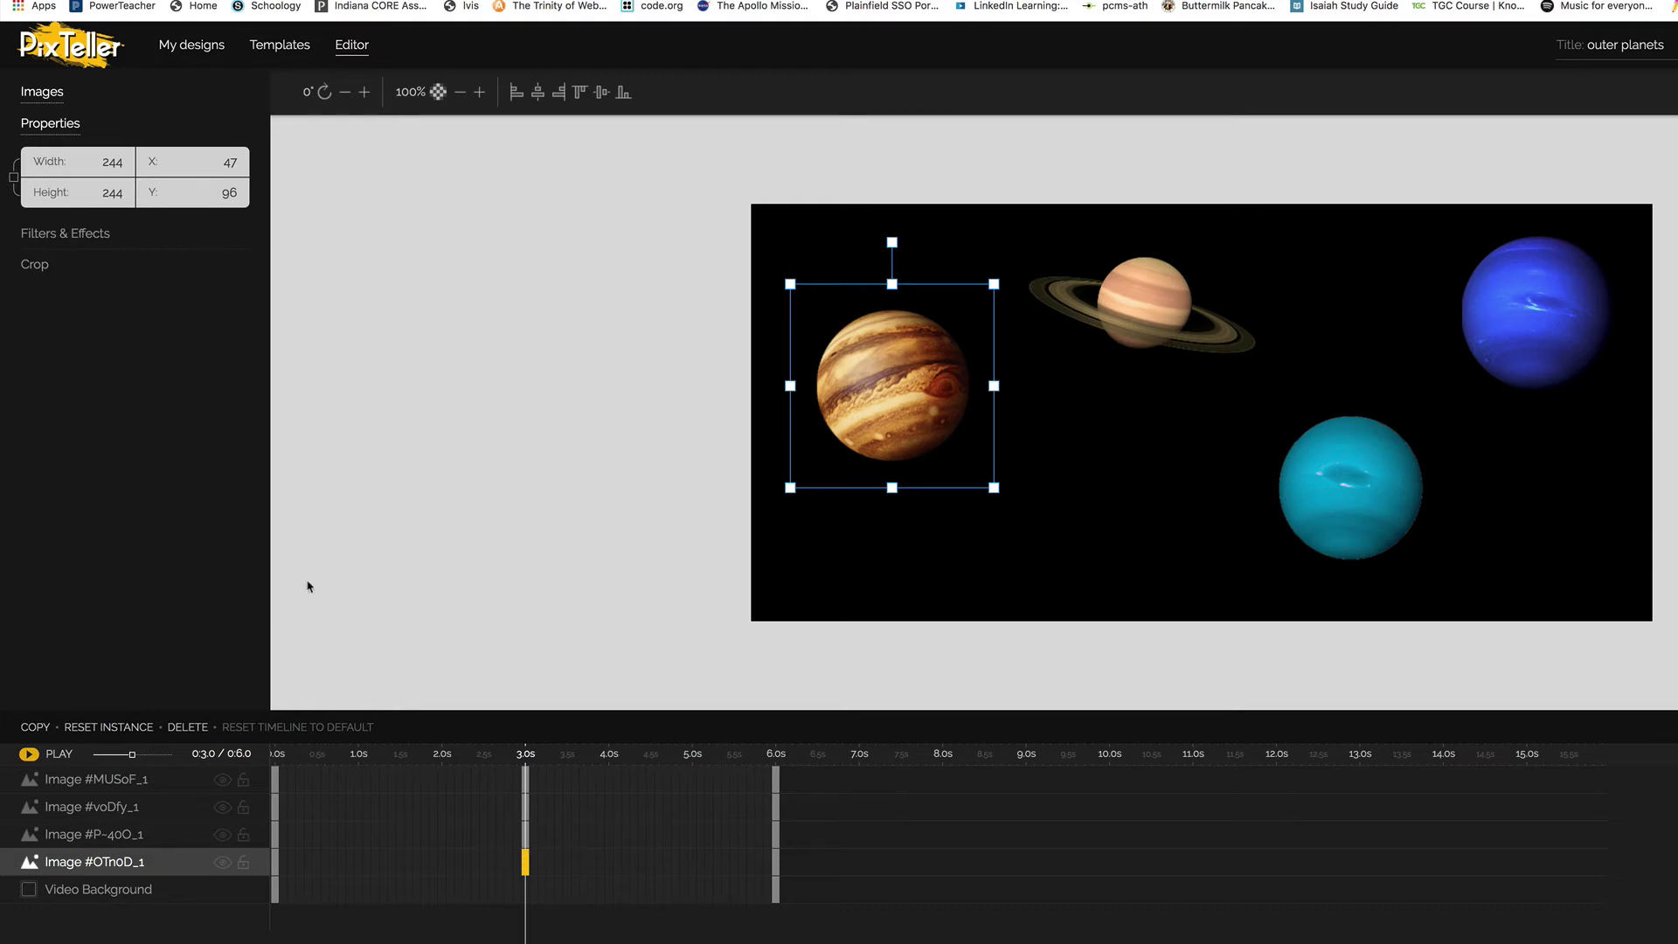
Set Saturn's opacity to 0% in its instance at 0.0 s
{"action": "left_click", "coordinate": [277, 834]}
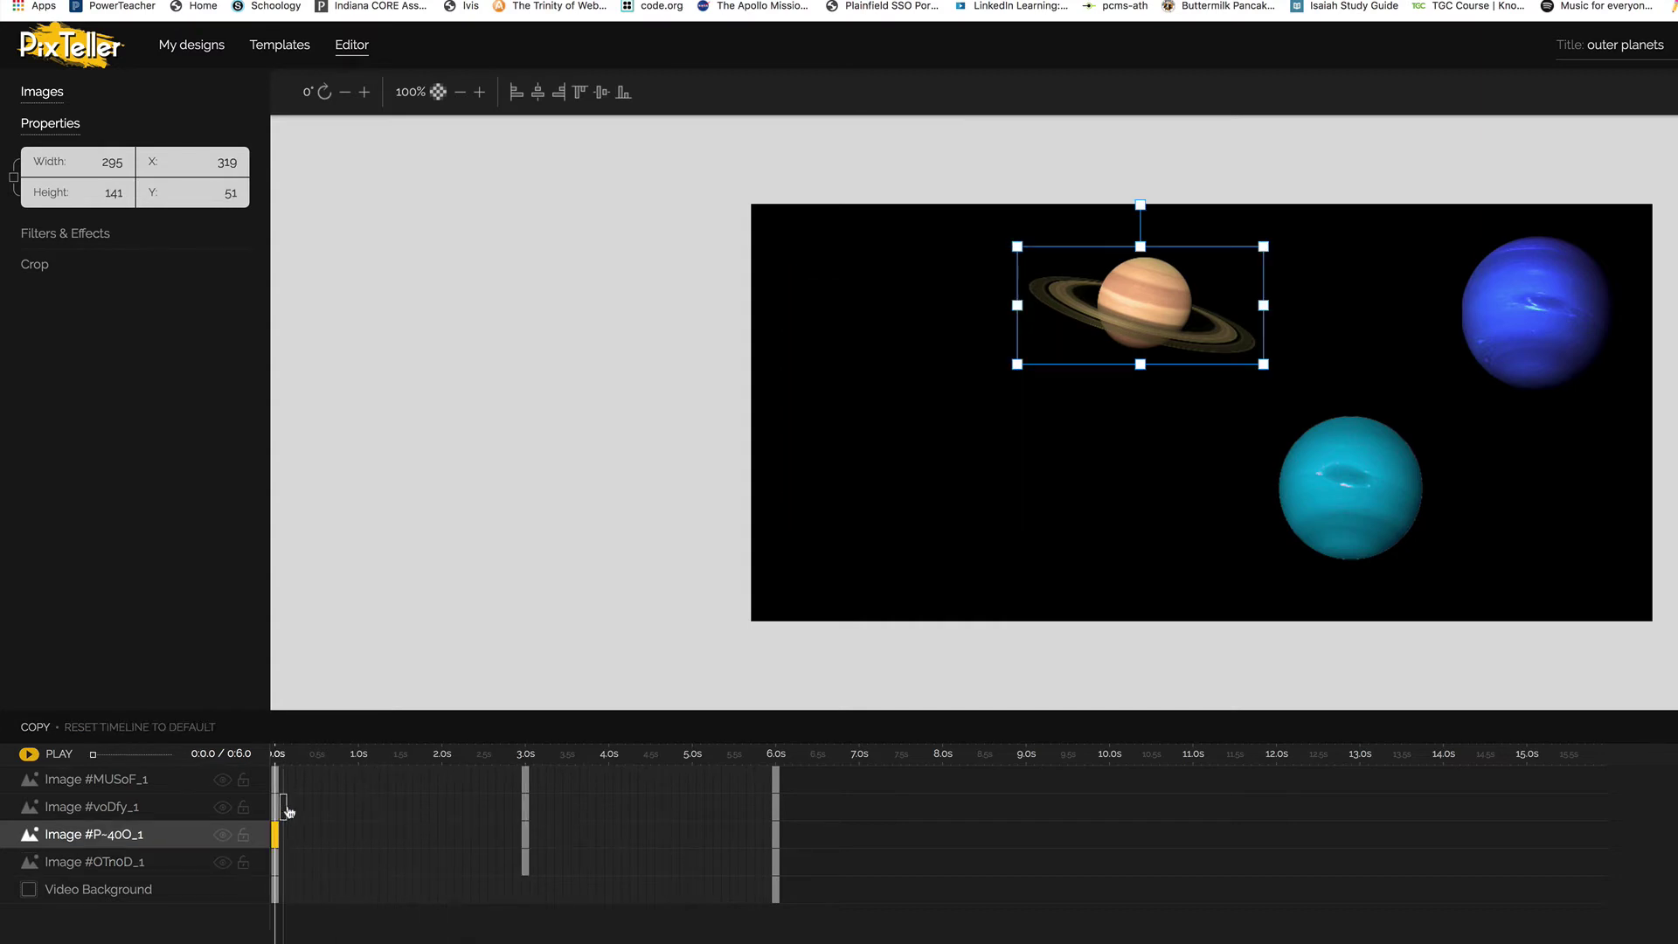
{"action": "left_click", "coordinate": [440, 105]}
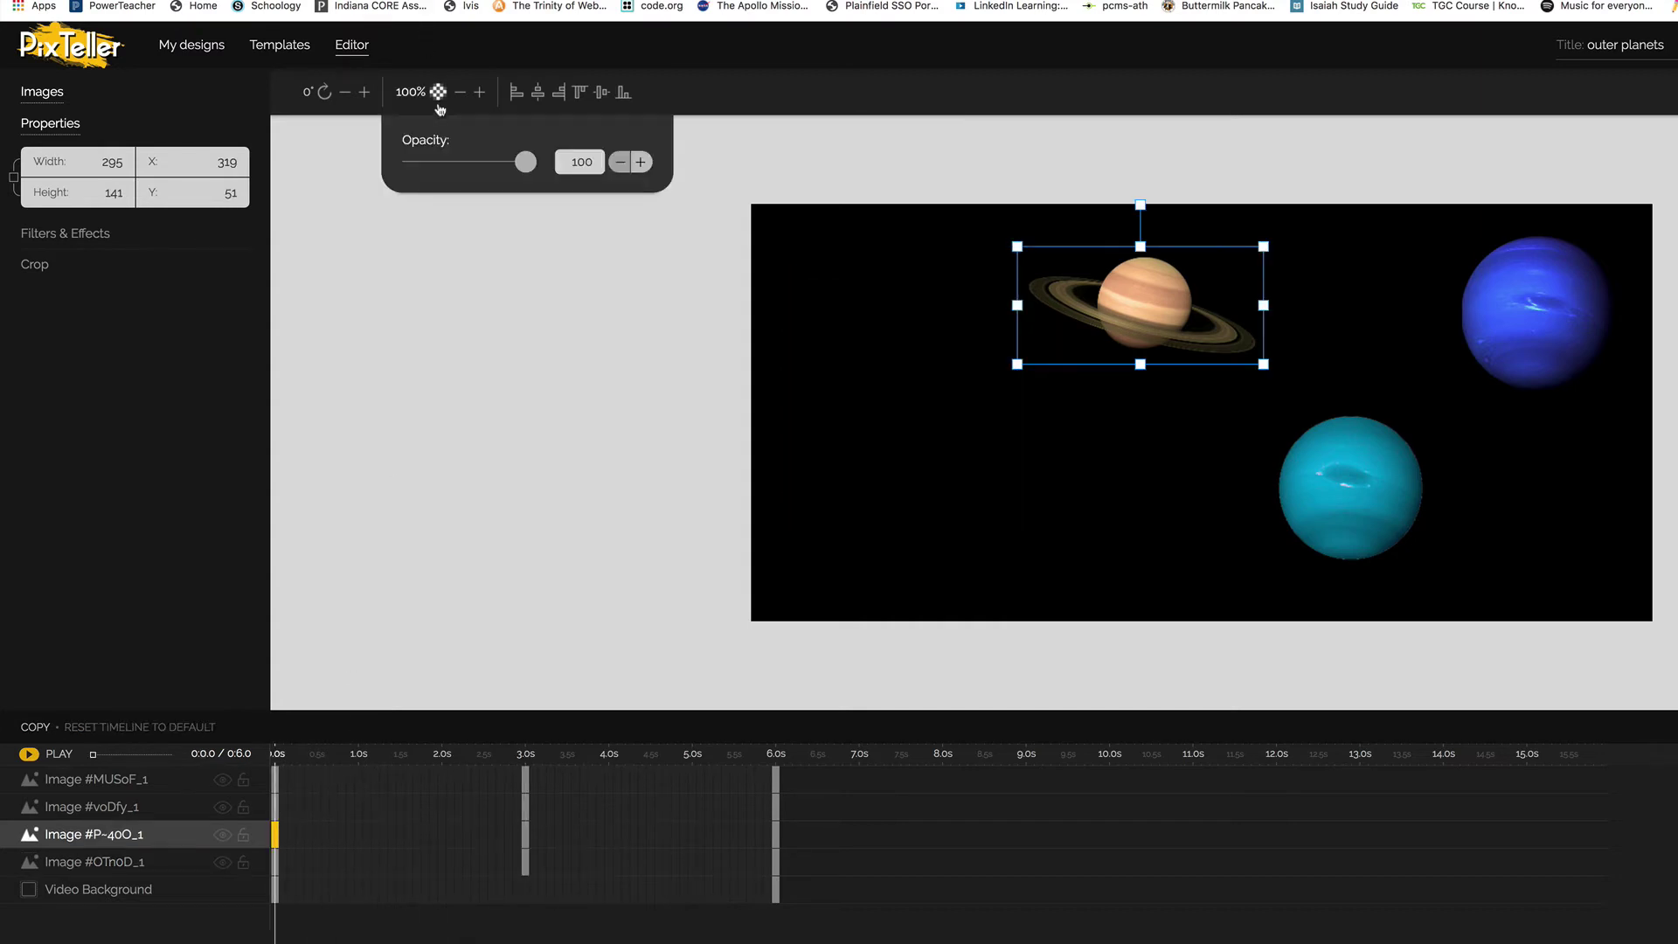
{"action": "left_click_drag", "start_coordinate": [480, 168], "coordinate": [411, 164]}
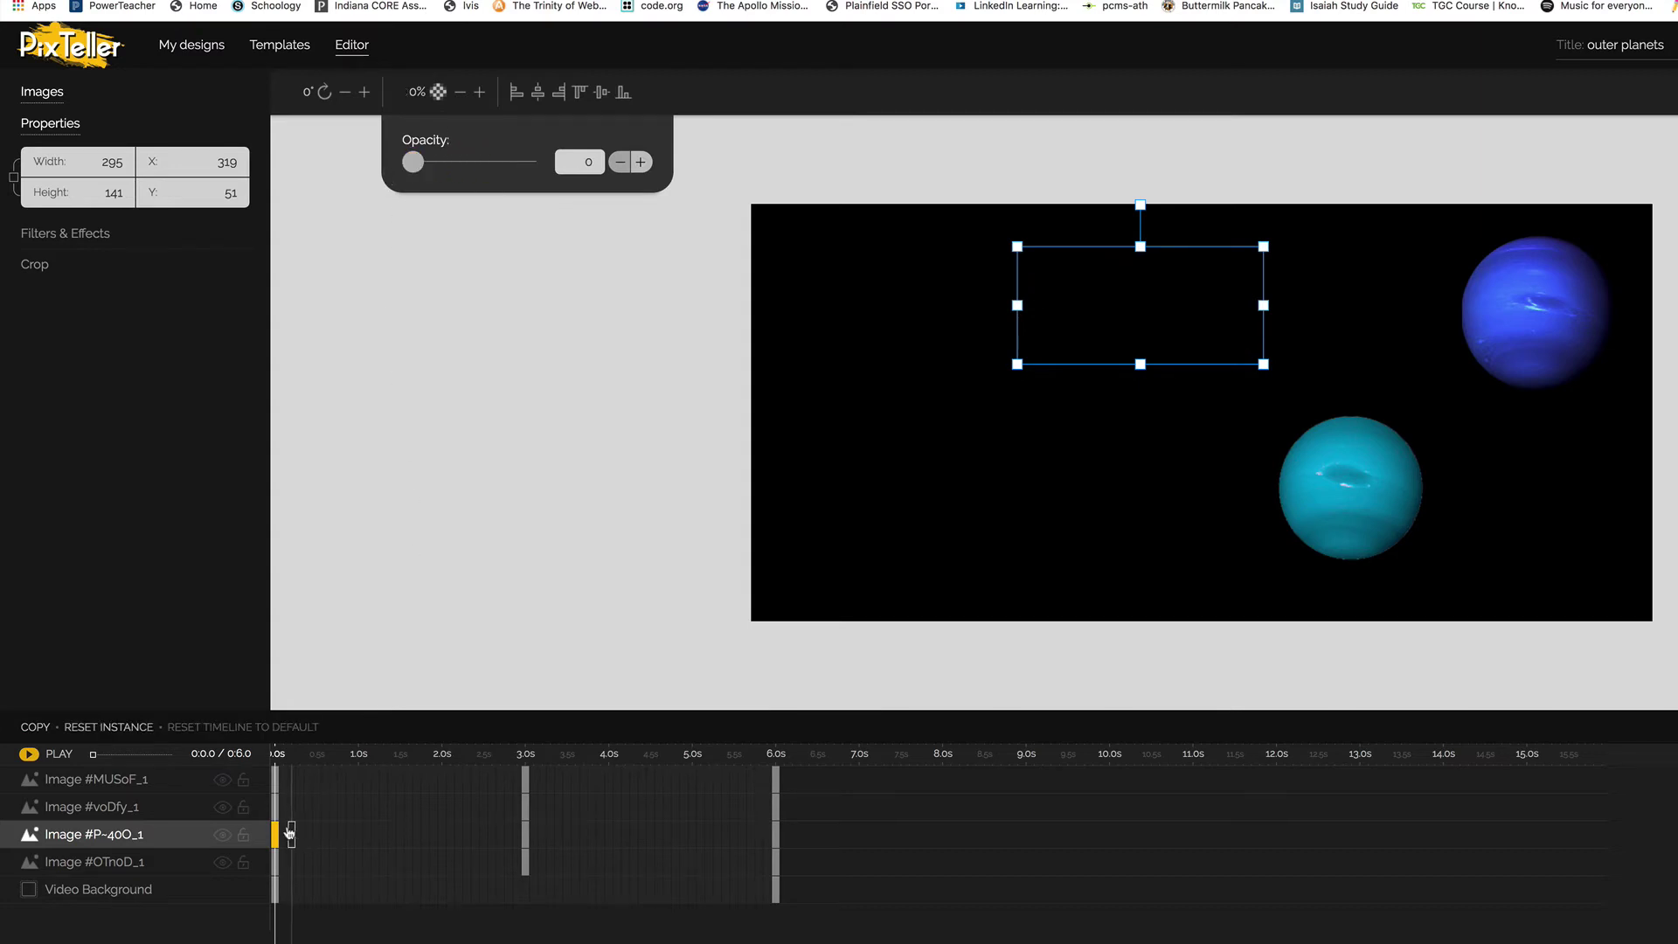
Set the opacity of Uranus and Neptune to 0% in their instances at 0.0 s and preview the fade-in of all planets
{"action": "left_click", "coordinate": [276, 808]}
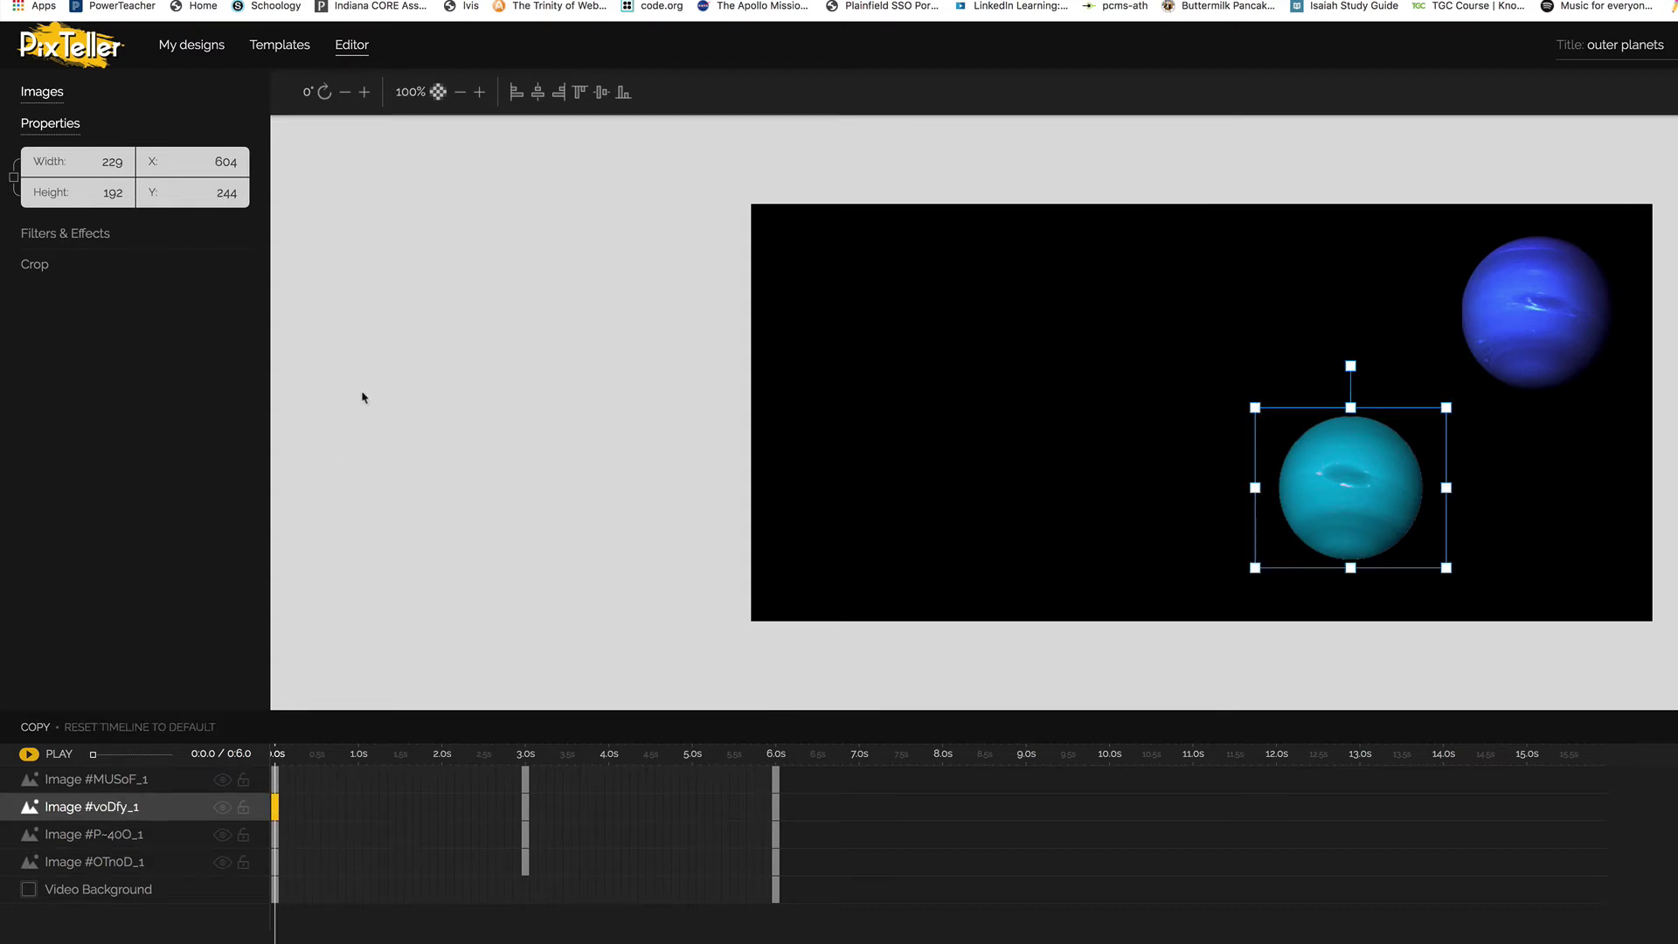
{"action": "left_click", "coordinate": [437, 99]}
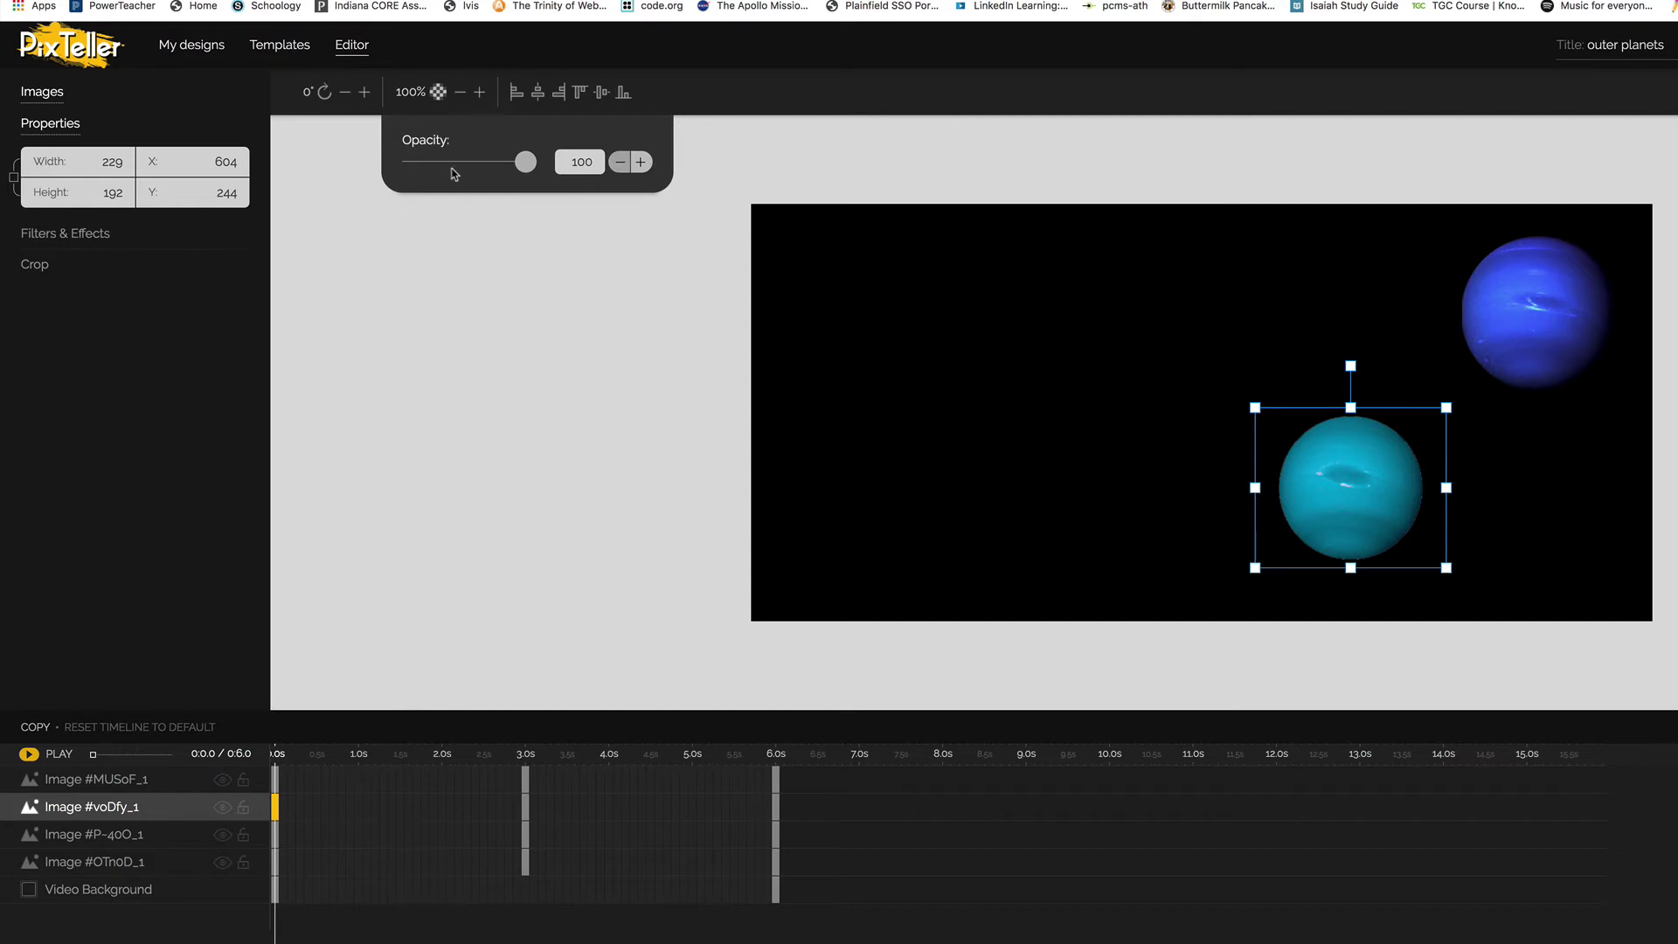
{"action": "left_click_drag", "start_coordinate": [455, 174], "coordinate": [411, 164]}
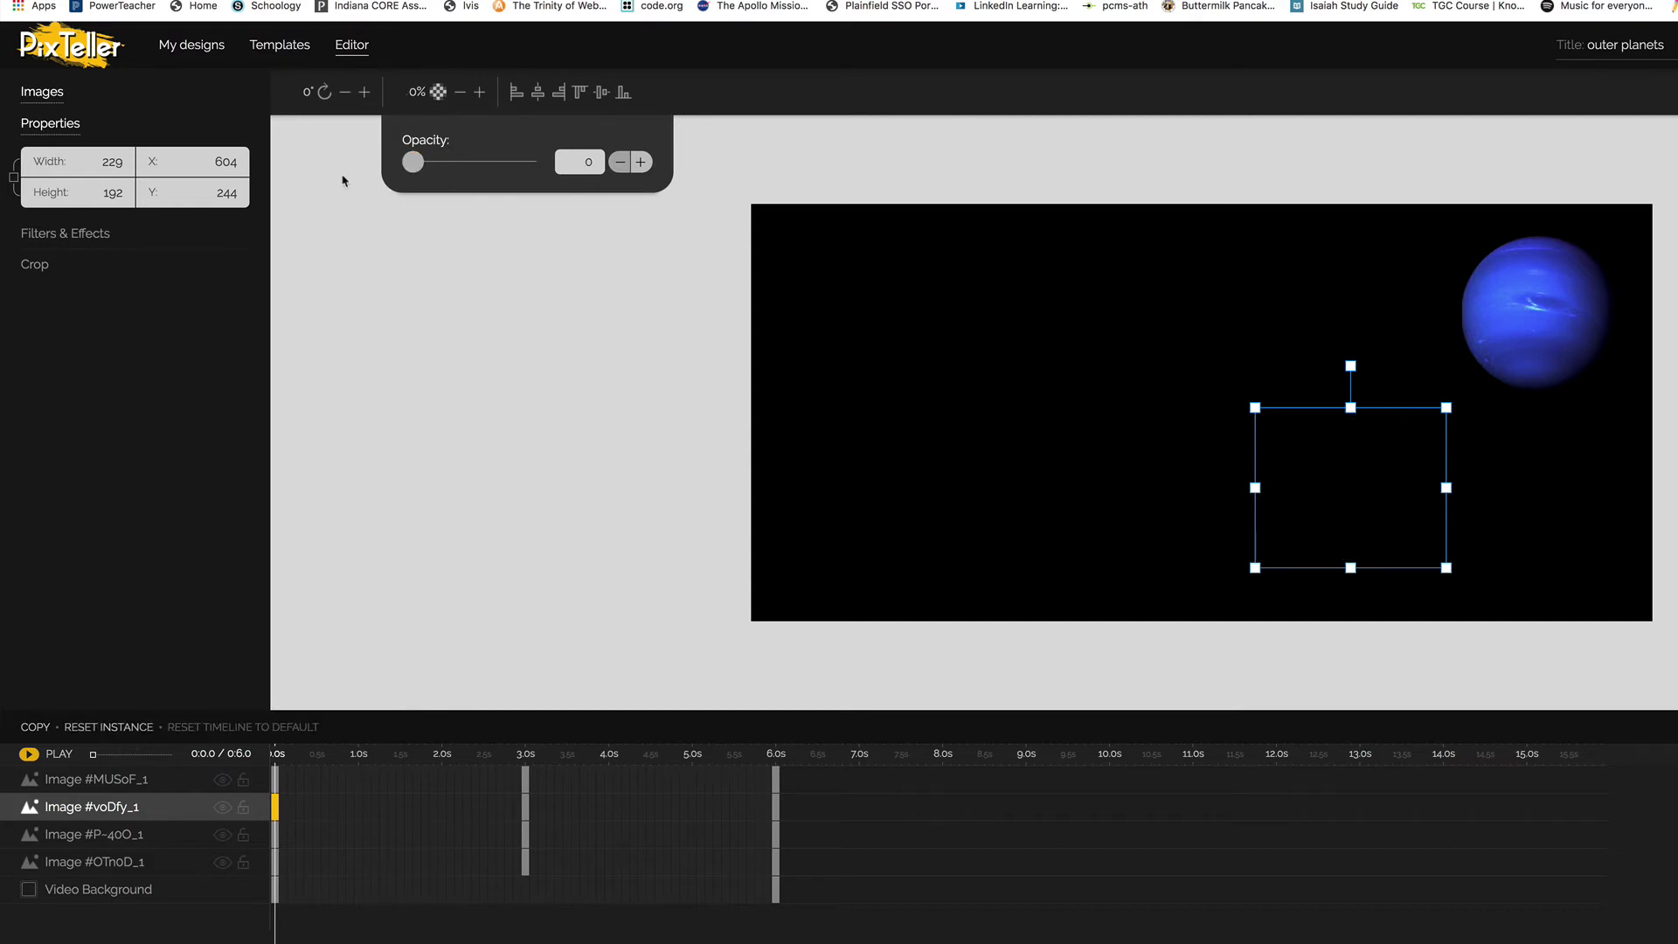
{"action": "left_click", "coordinate": [277, 782]}
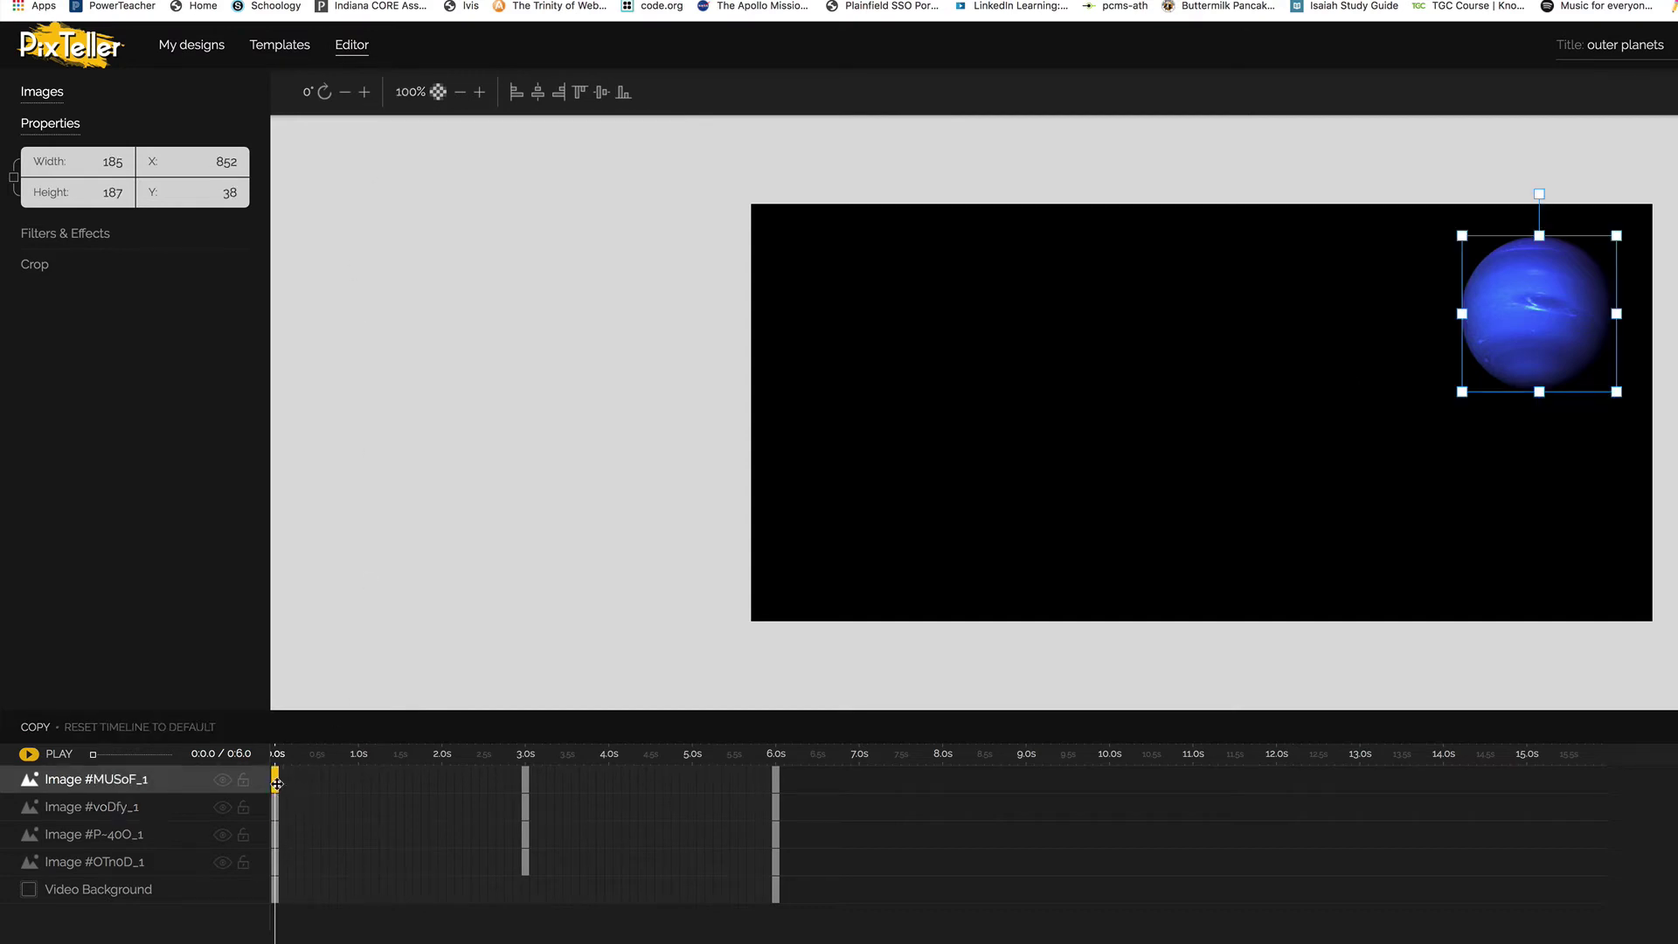
{"action": "left_click", "coordinate": [439, 93]}
{"action": "left_click_drag", "start_coordinate": [490, 168], "coordinate": [409, 164]}
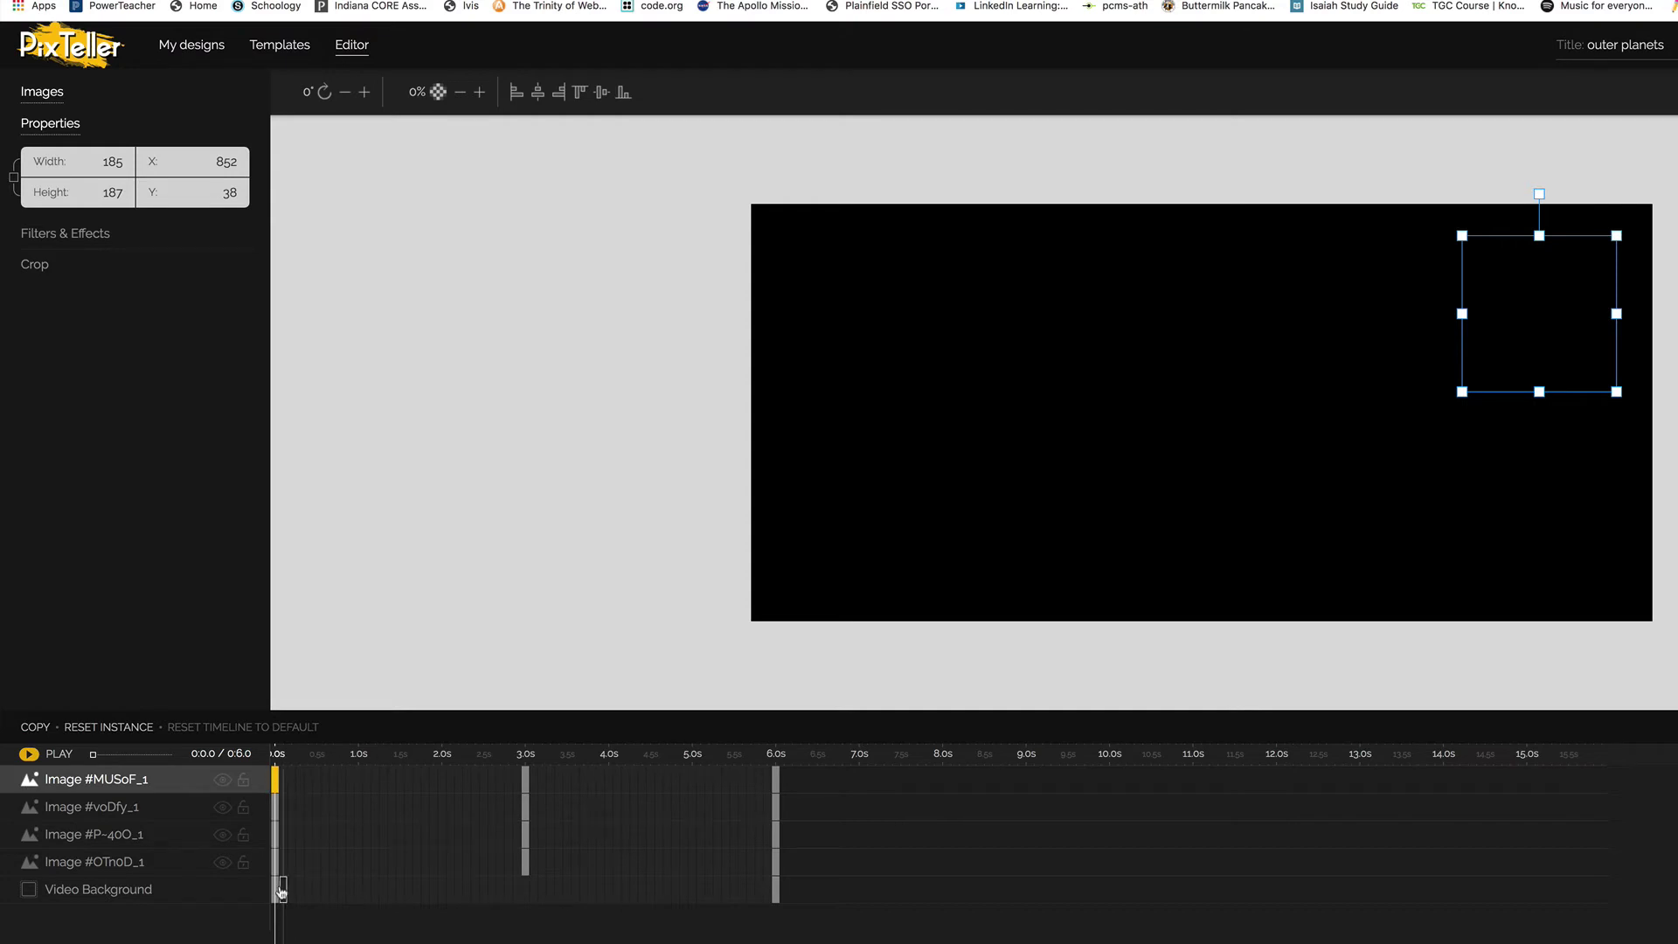
{"action": "left_click", "coordinate": [59, 754]}
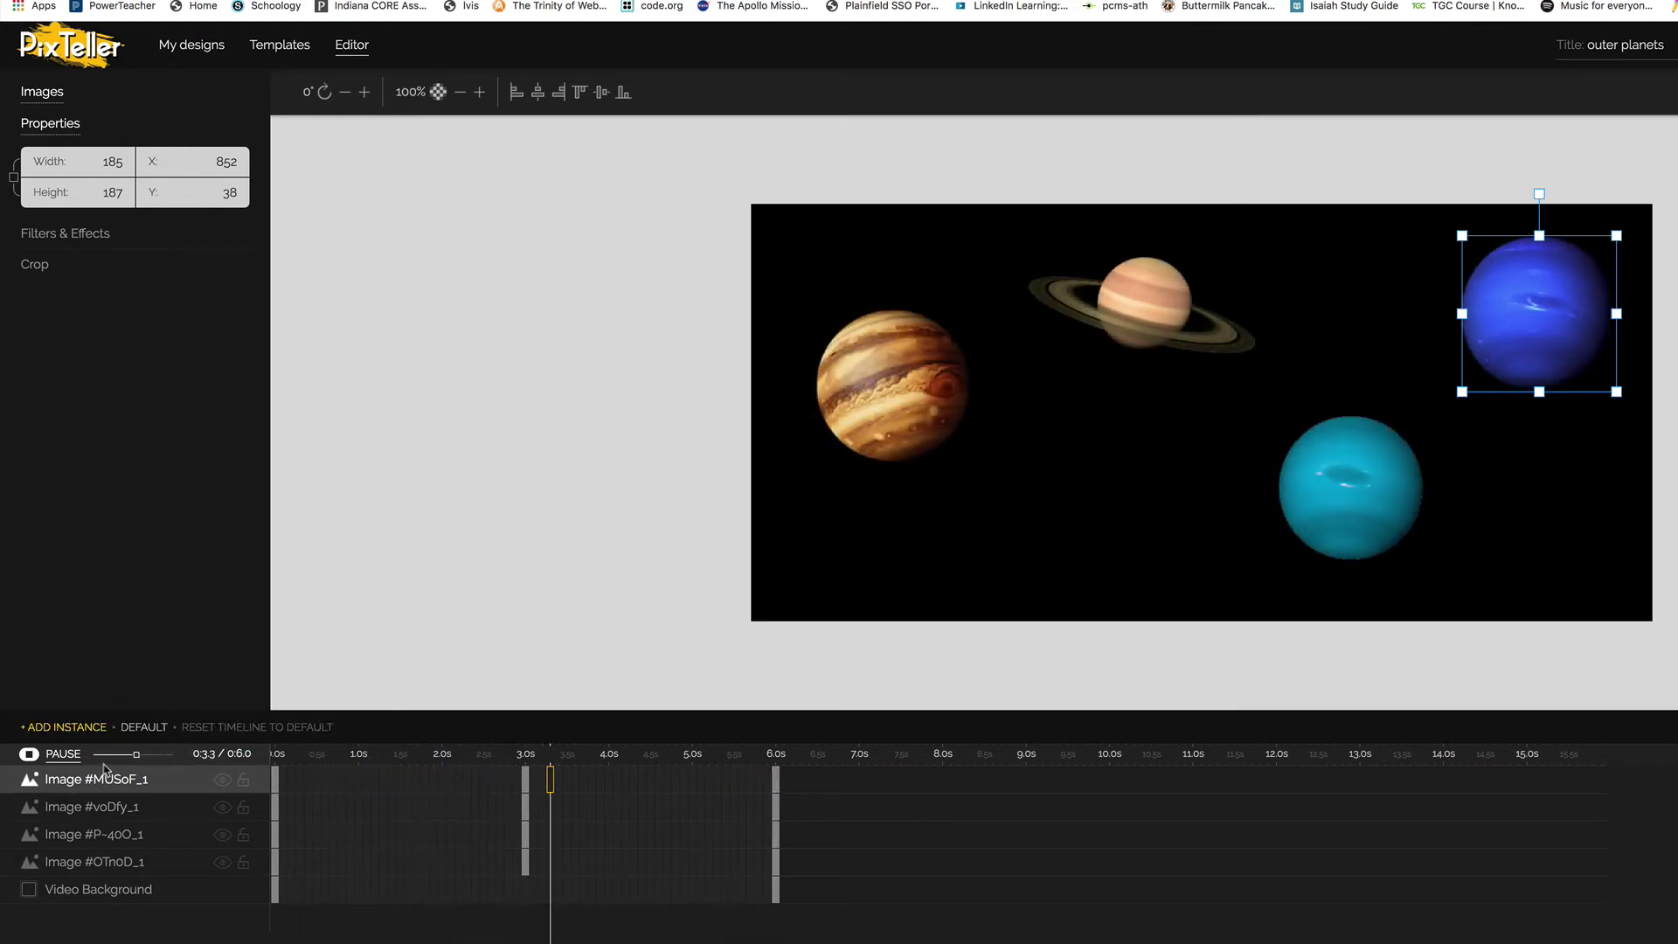
{"action": "left_click", "coordinate": [46, 762]}
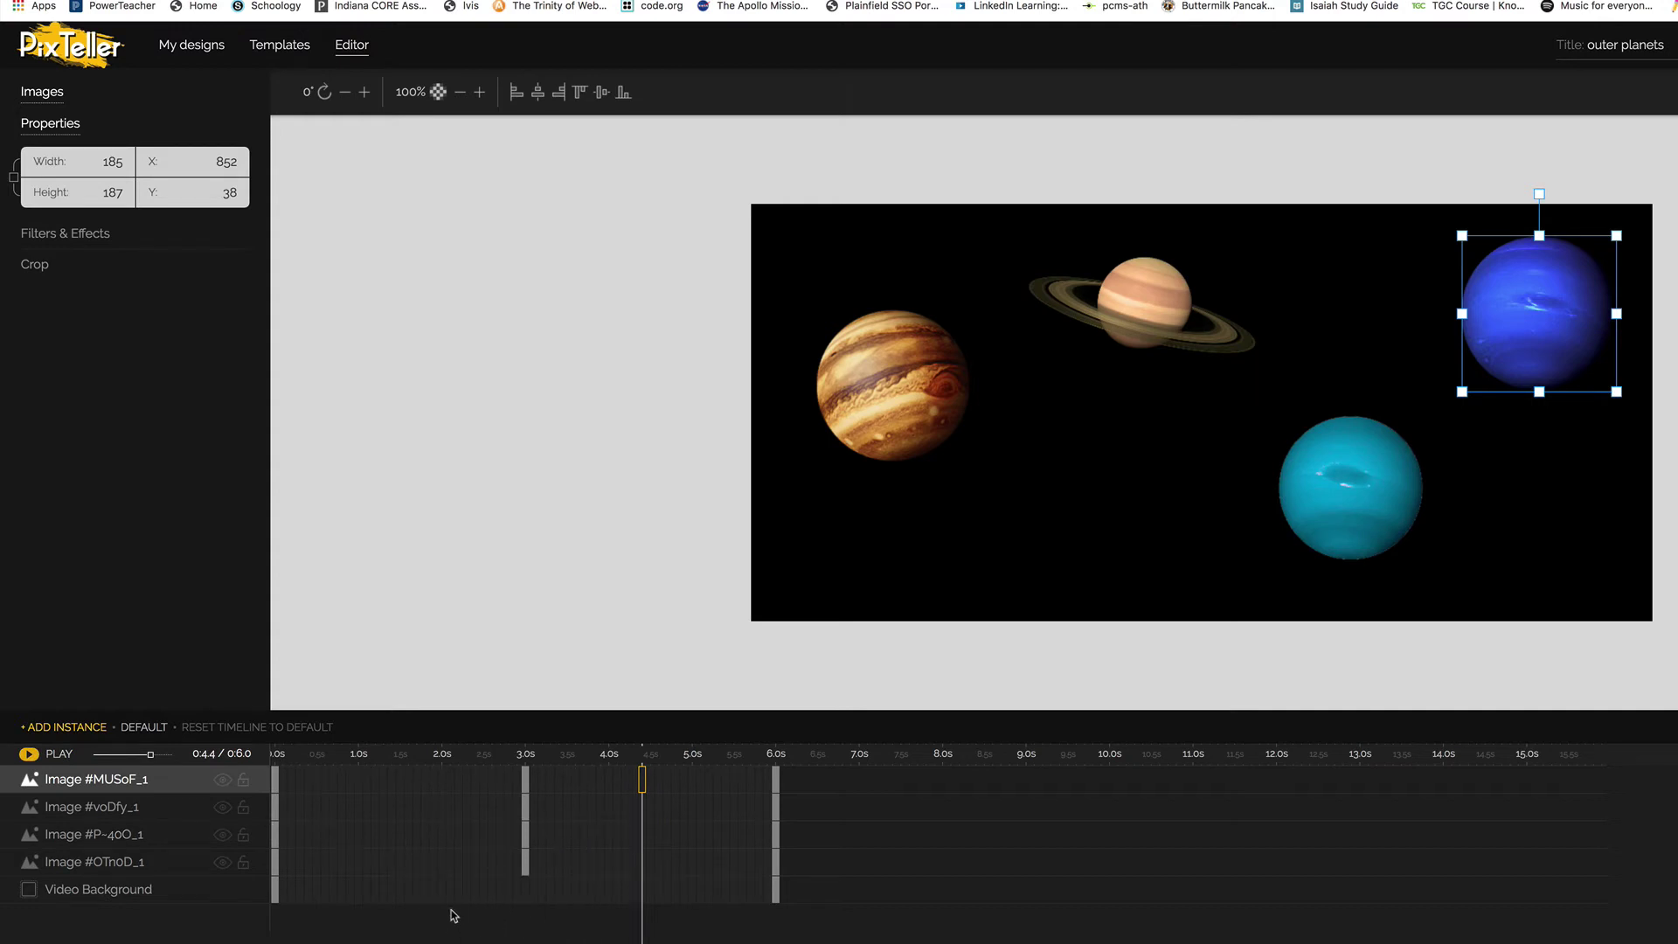
Stagger the fade-in instances: Saturn at 0.6 s and 3.5 s, Uranus at 0.9 s and 3.8 s, Neptune at 1.2 s and 4.1 s
{"action": "left_click", "coordinate": [275, 835]}
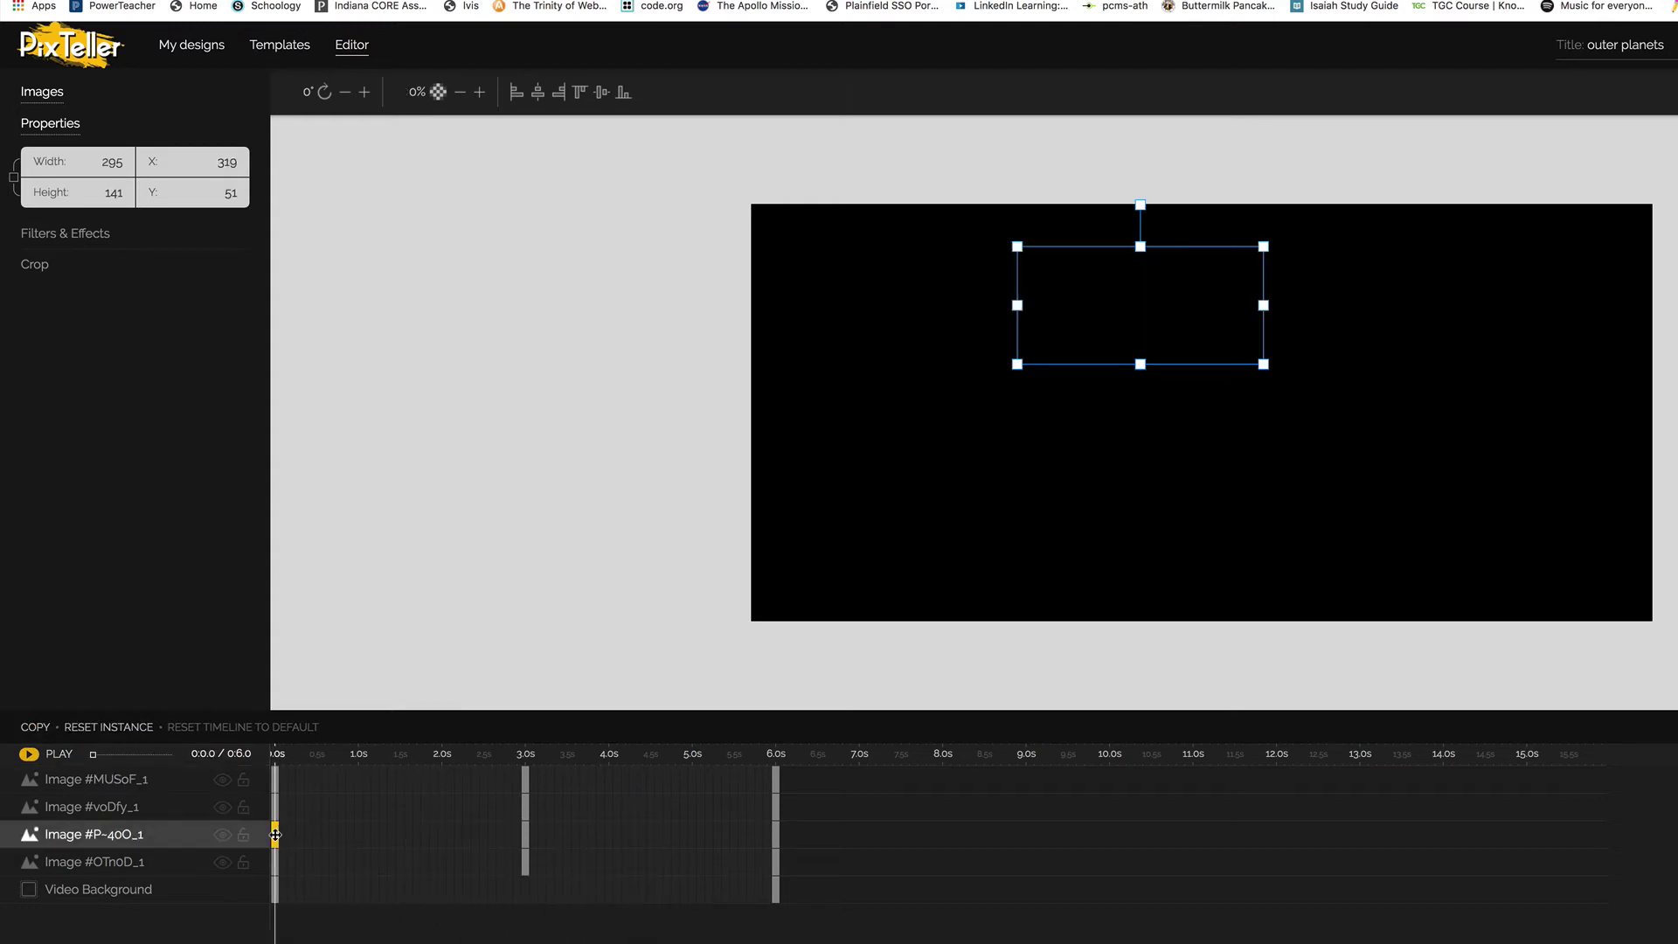
{"action": "left_click_drag", "start_coordinate": [280, 835], "coordinate": [359, 841]}
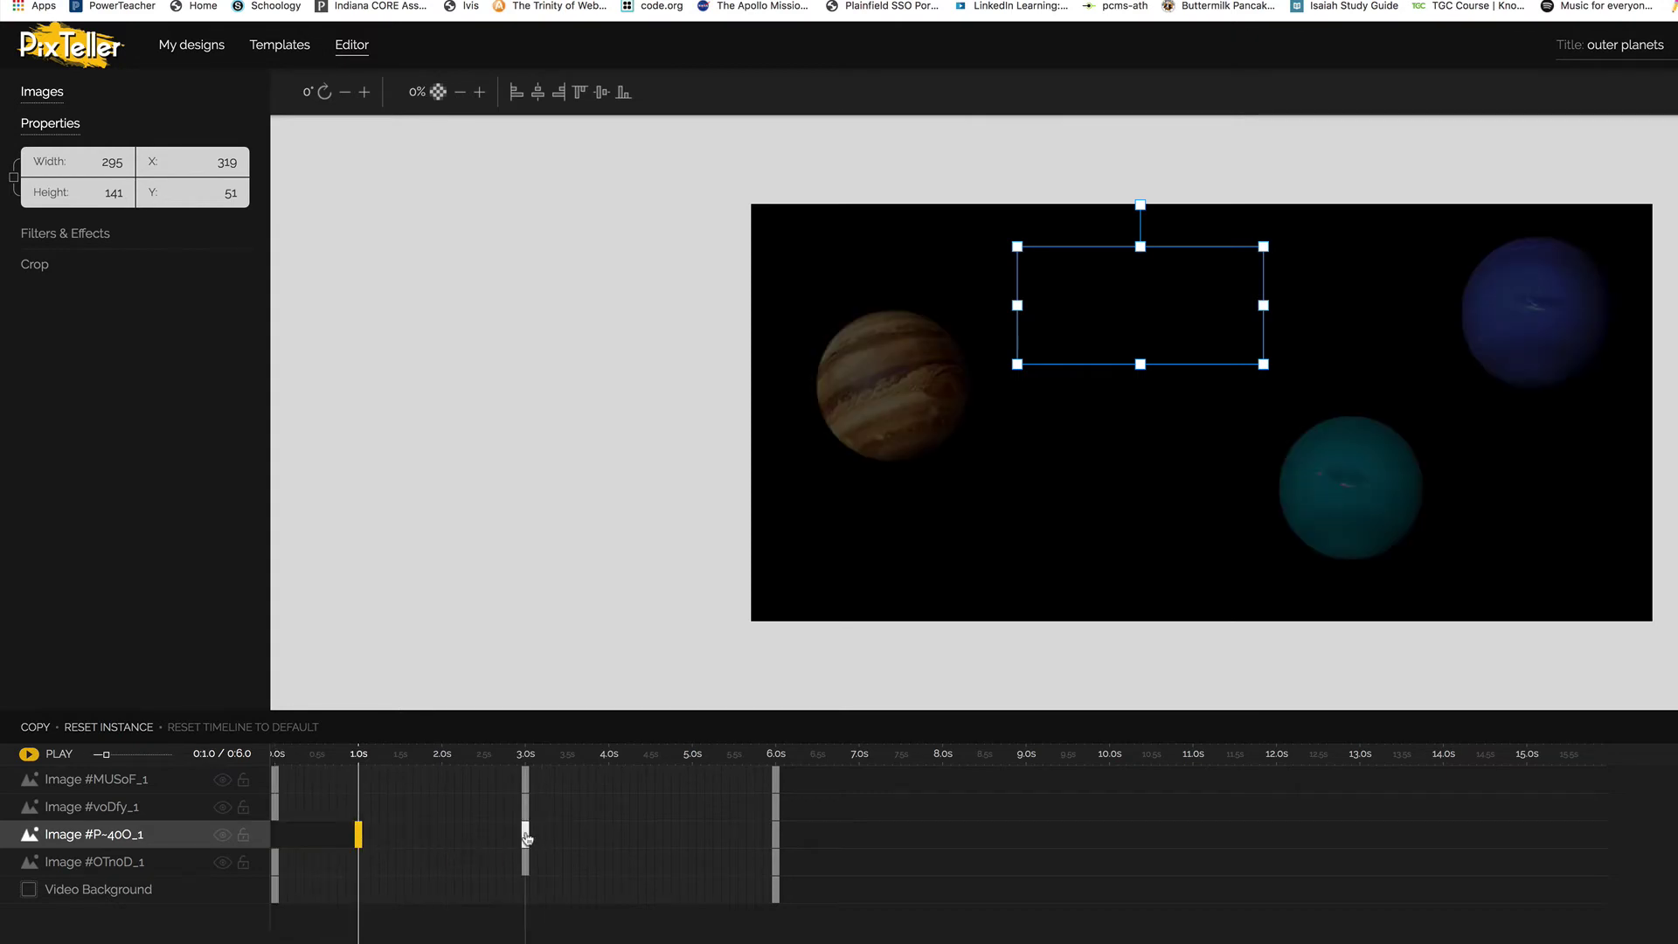
{"action": "left_click_drag", "start_coordinate": [526, 835], "coordinate": [568, 839]}
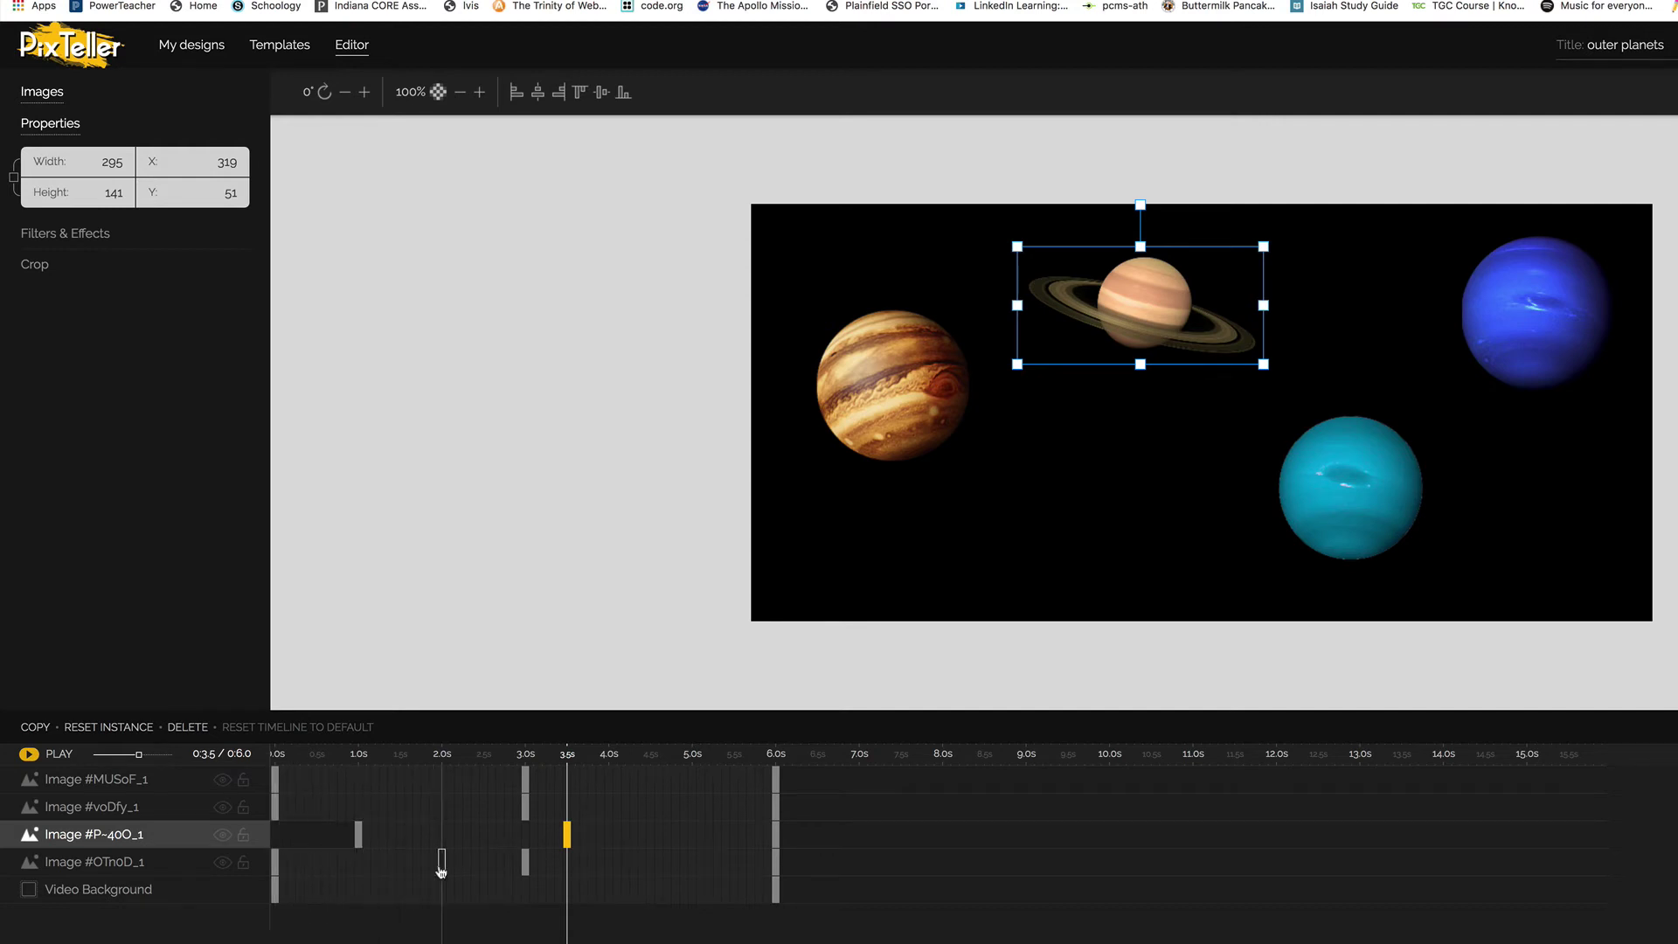
{"action": "left_click_drag", "start_coordinate": [358, 834], "coordinate": [375, 780]}
{"action": "left_click", "coordinate": [324, 834]}
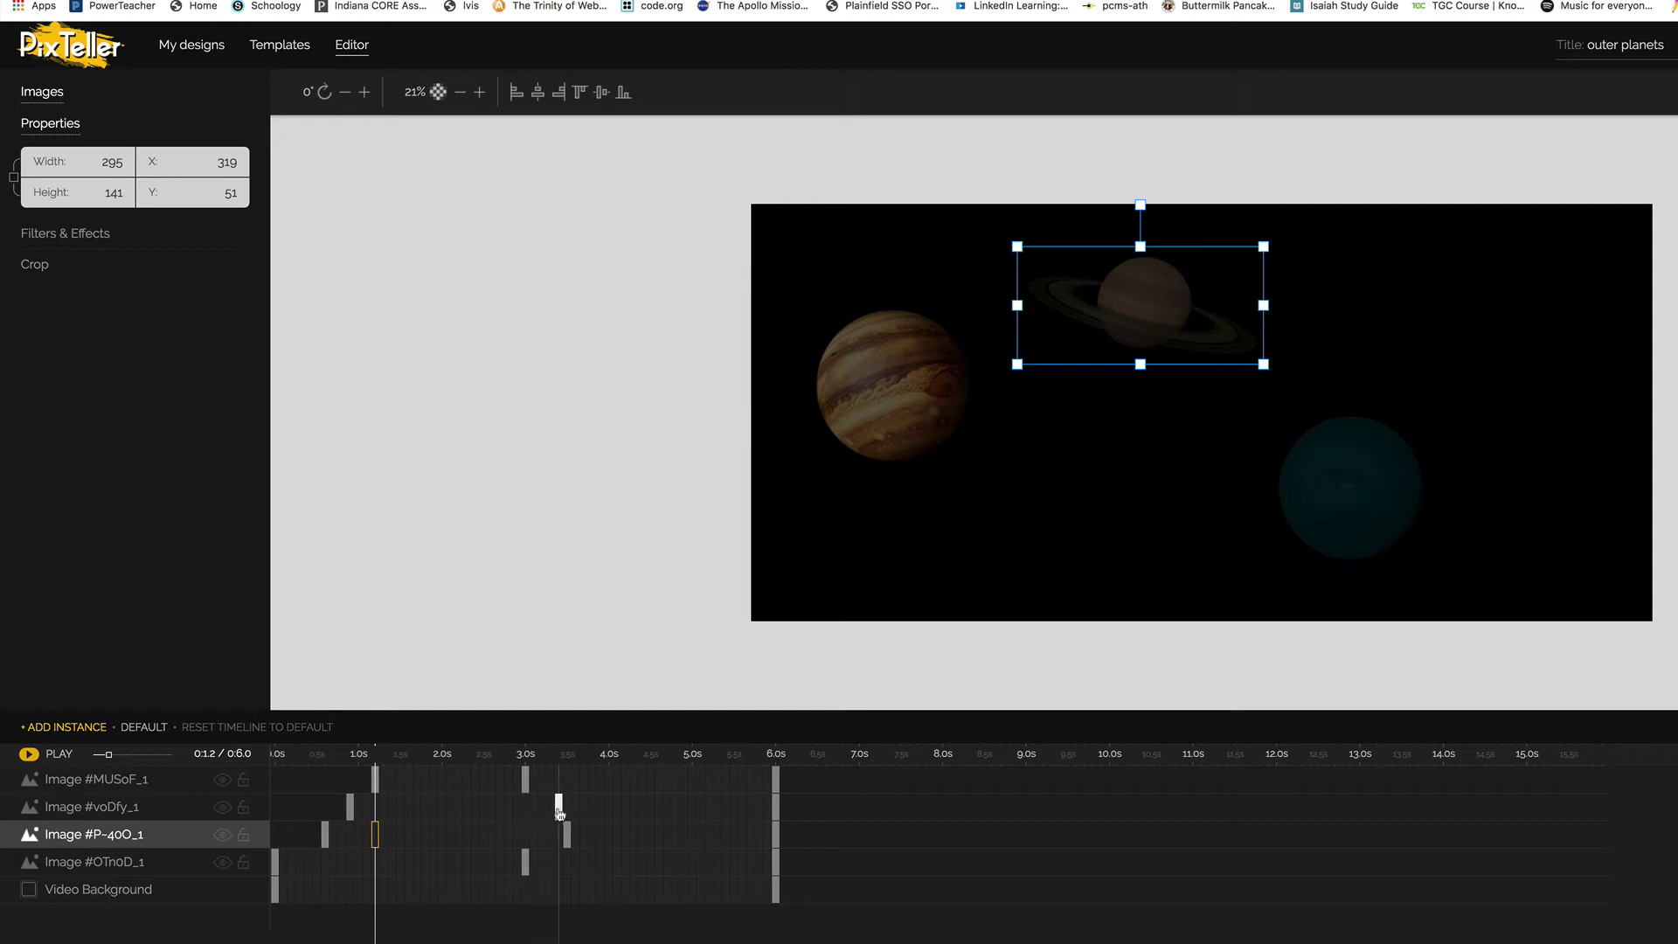
{"action": "left_click", "coordinate": [592, 806]}
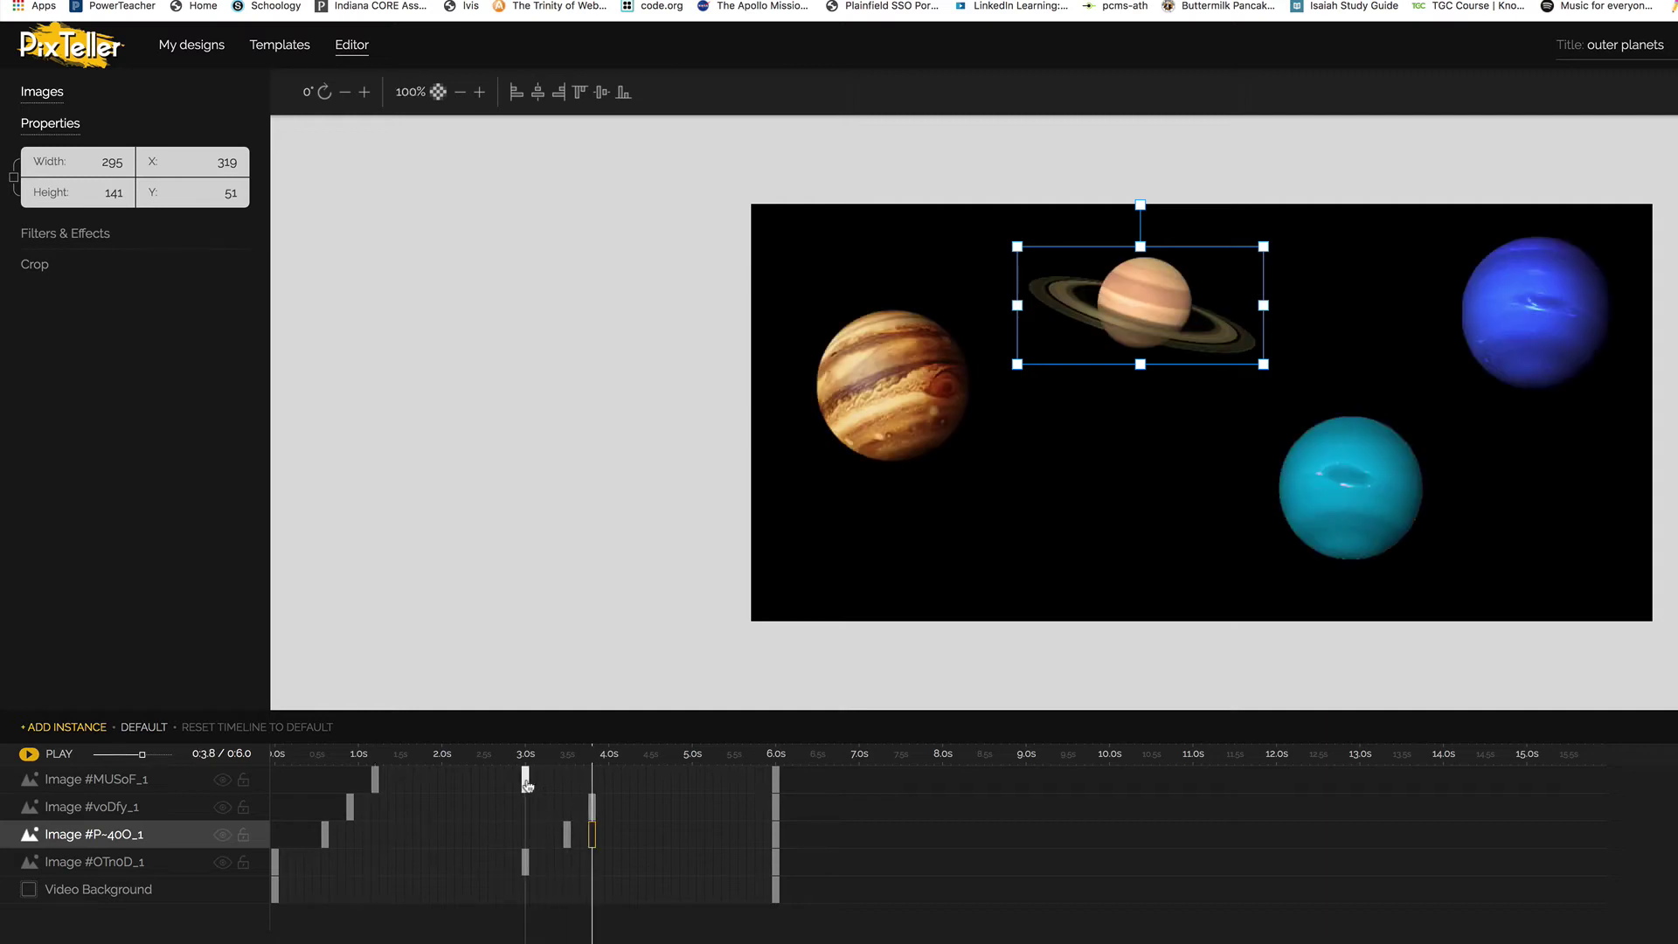
{"action": "left_click_drag", "start_coordinate": [545, 782], "coordinate": [629, 782]}
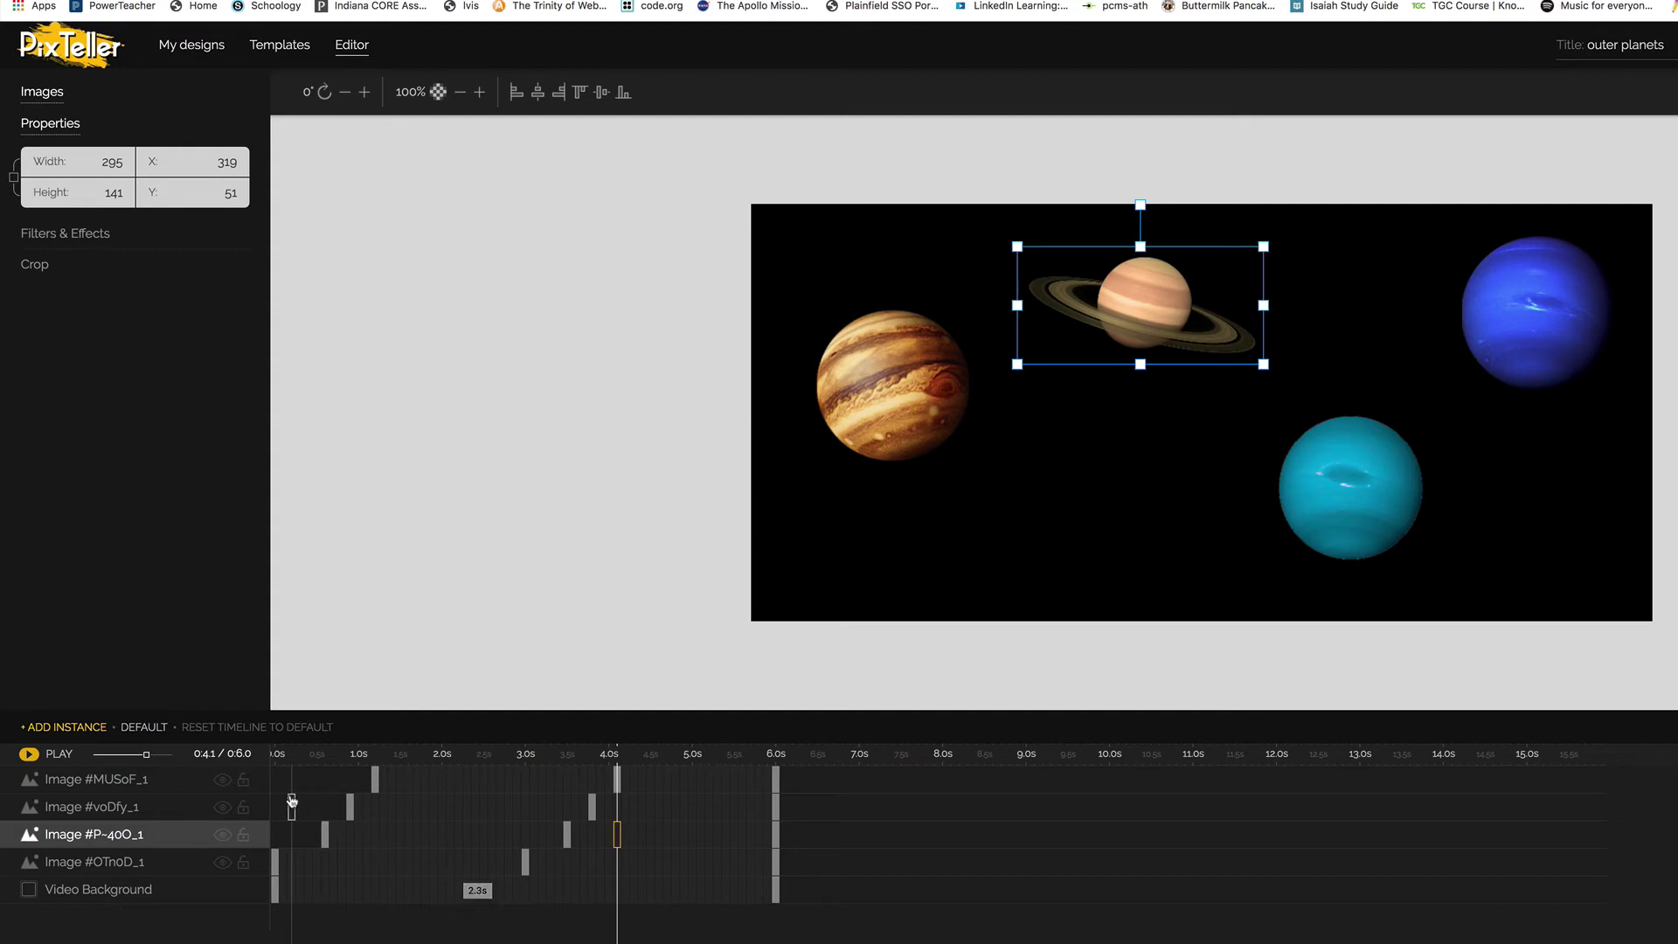
Preview the staggered planet fade-ins from the start of the timeline
{"action": "left_click", "coordinate": [277, 757]}
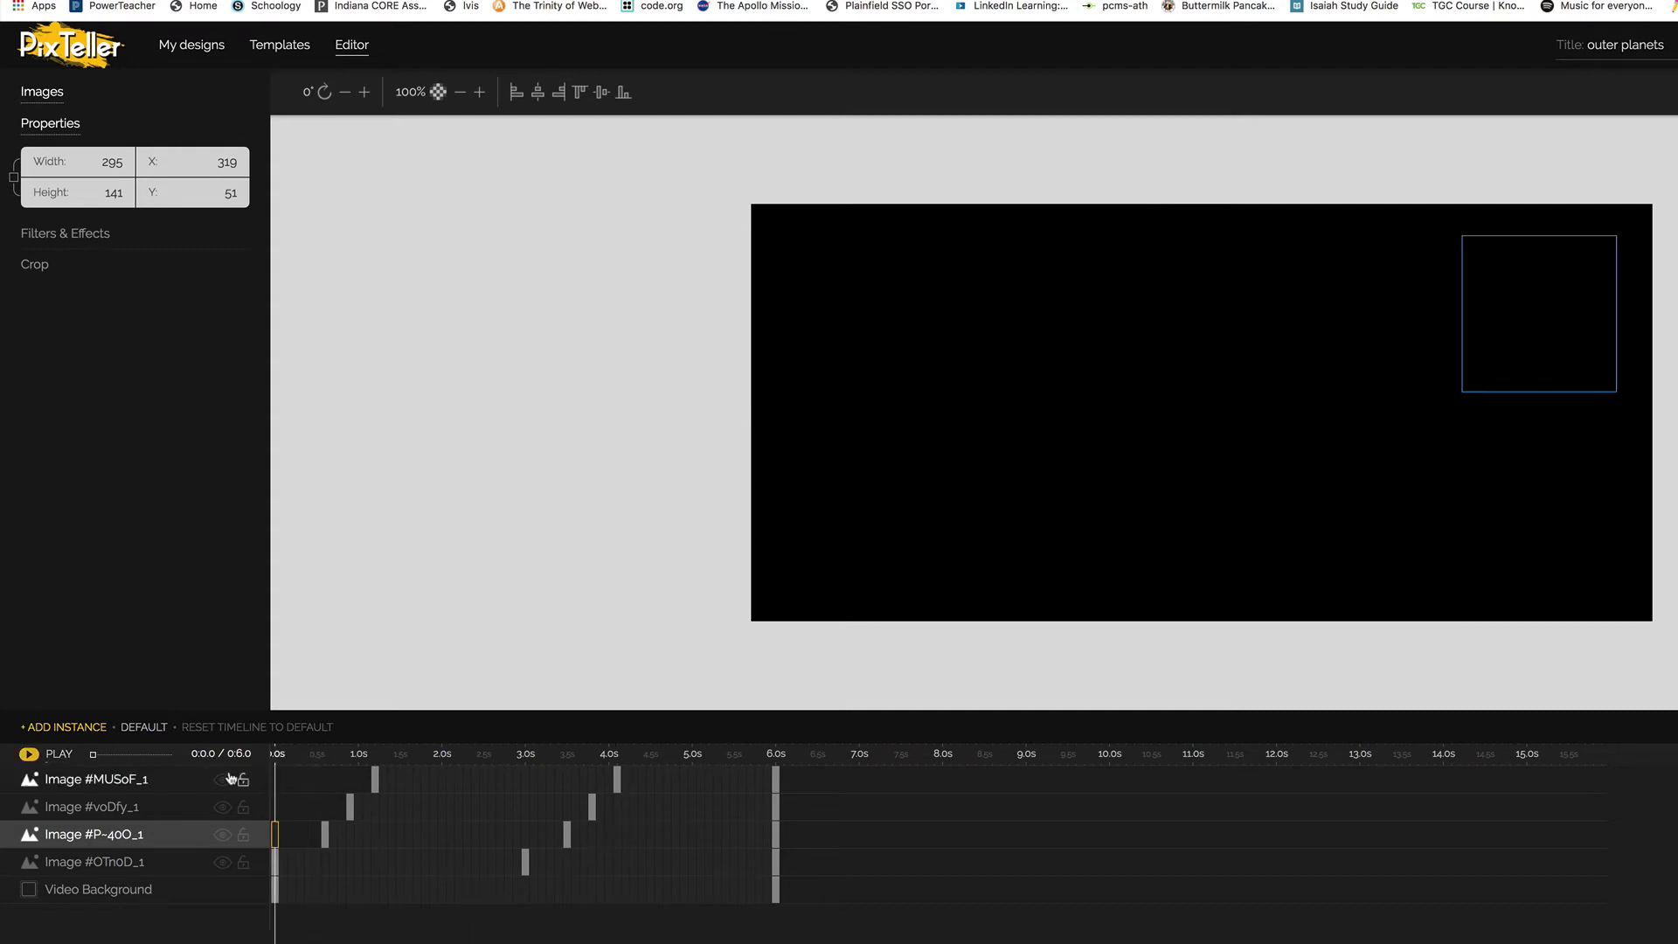
{"action": "left_click", "coordinate": [55, 755]}
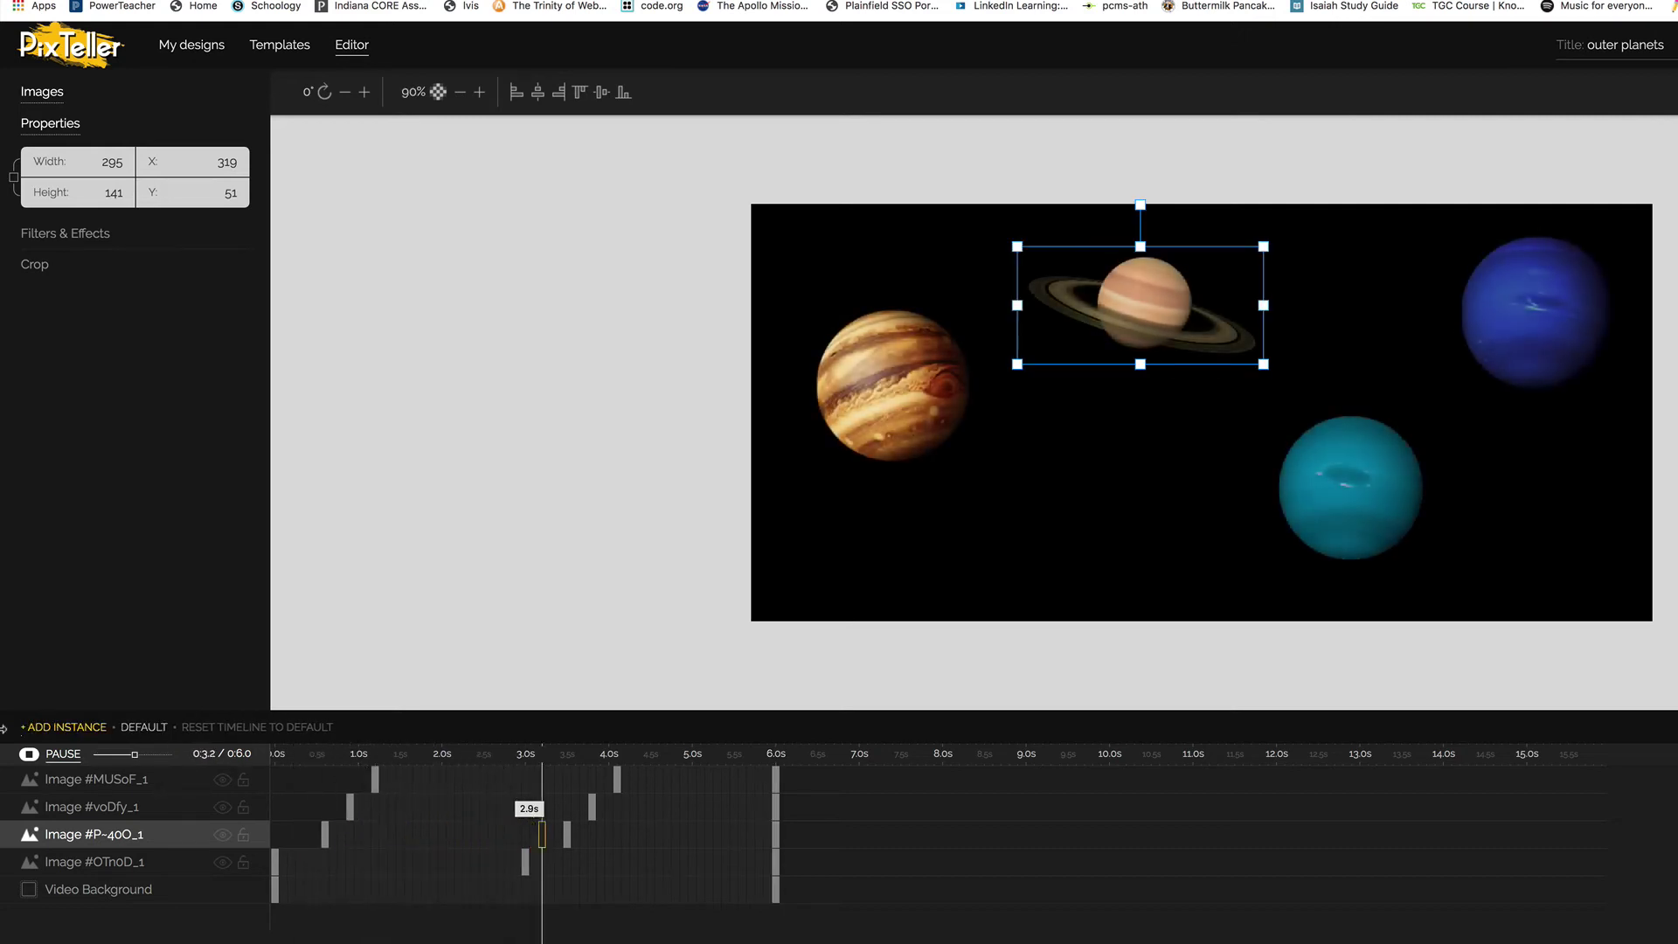
{"action": "left_click", "coordinate": [53, 756]}
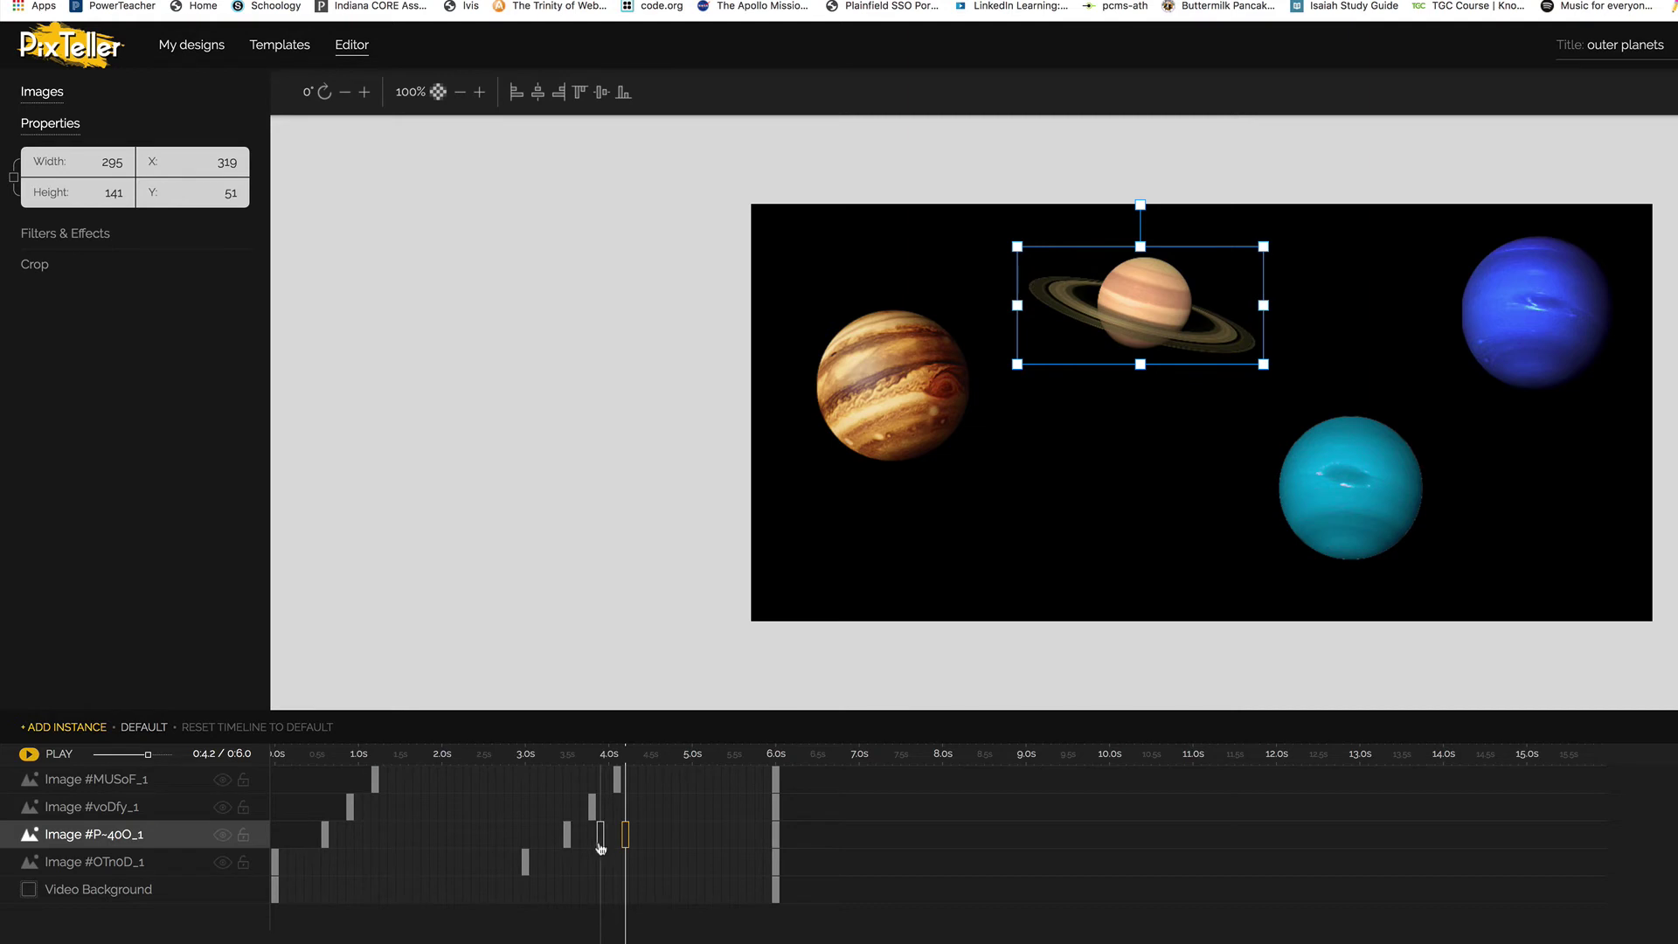
Enlarge Saturn in its 3.5 s instance to about 452 by 217 and position it at about X 267, Y 33
{"action": "left_click", "coordinate": [567, 836]}
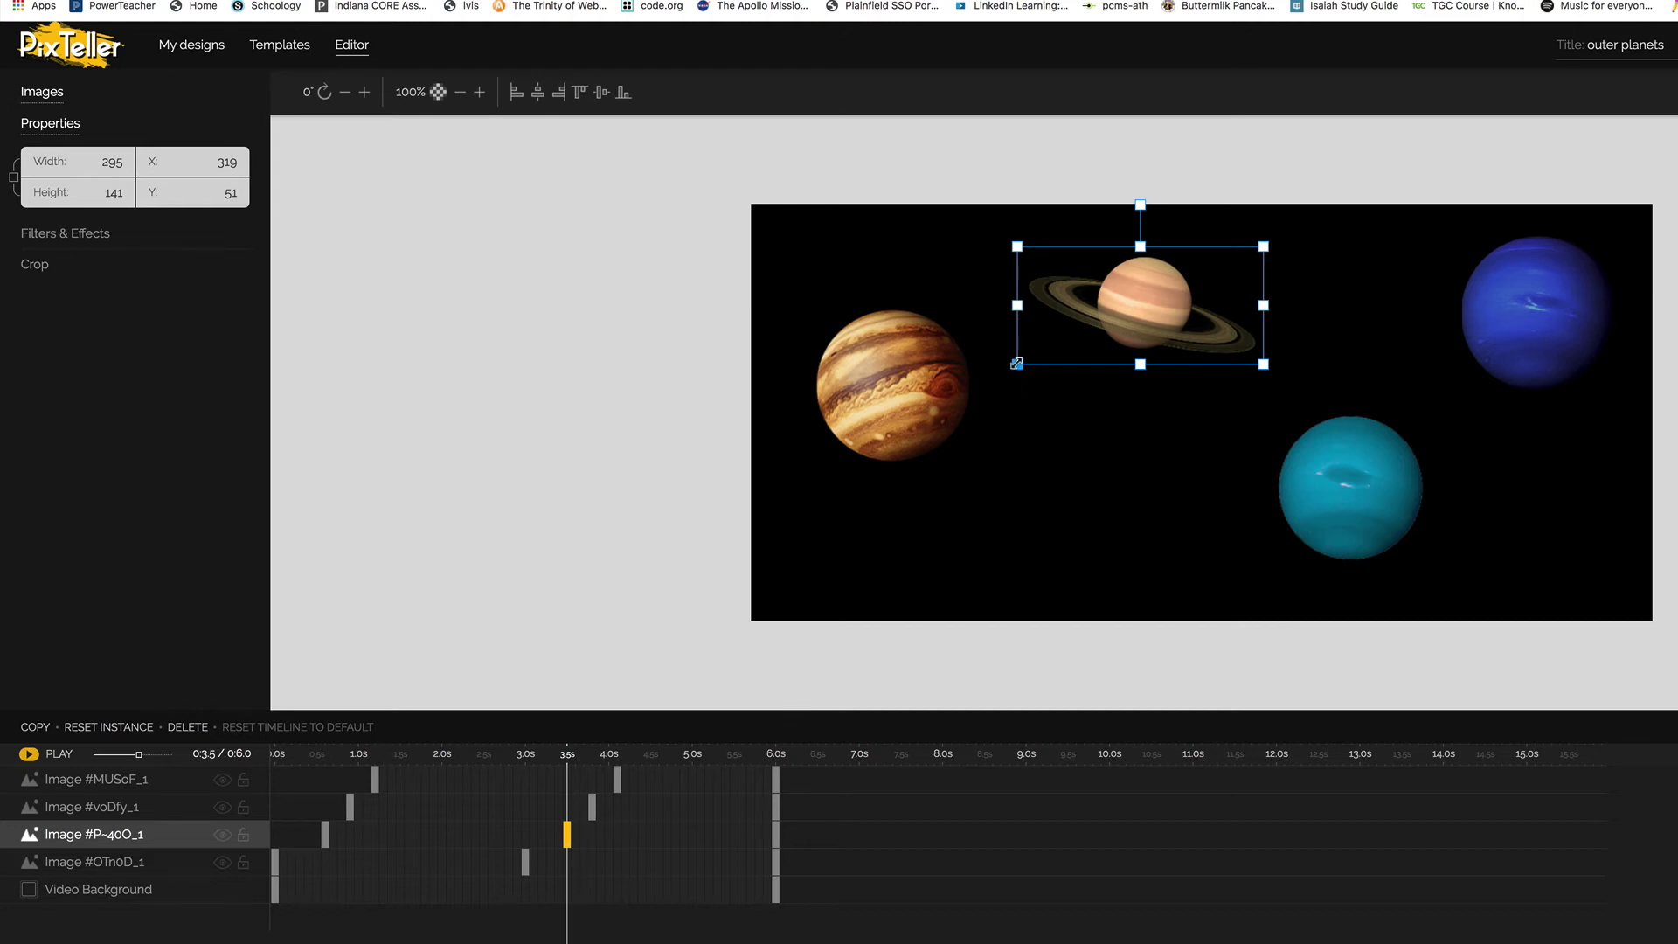
{"action": "left_click_drag", "start_coordinate": [1016, 364], "coordinate": [941, 400]}
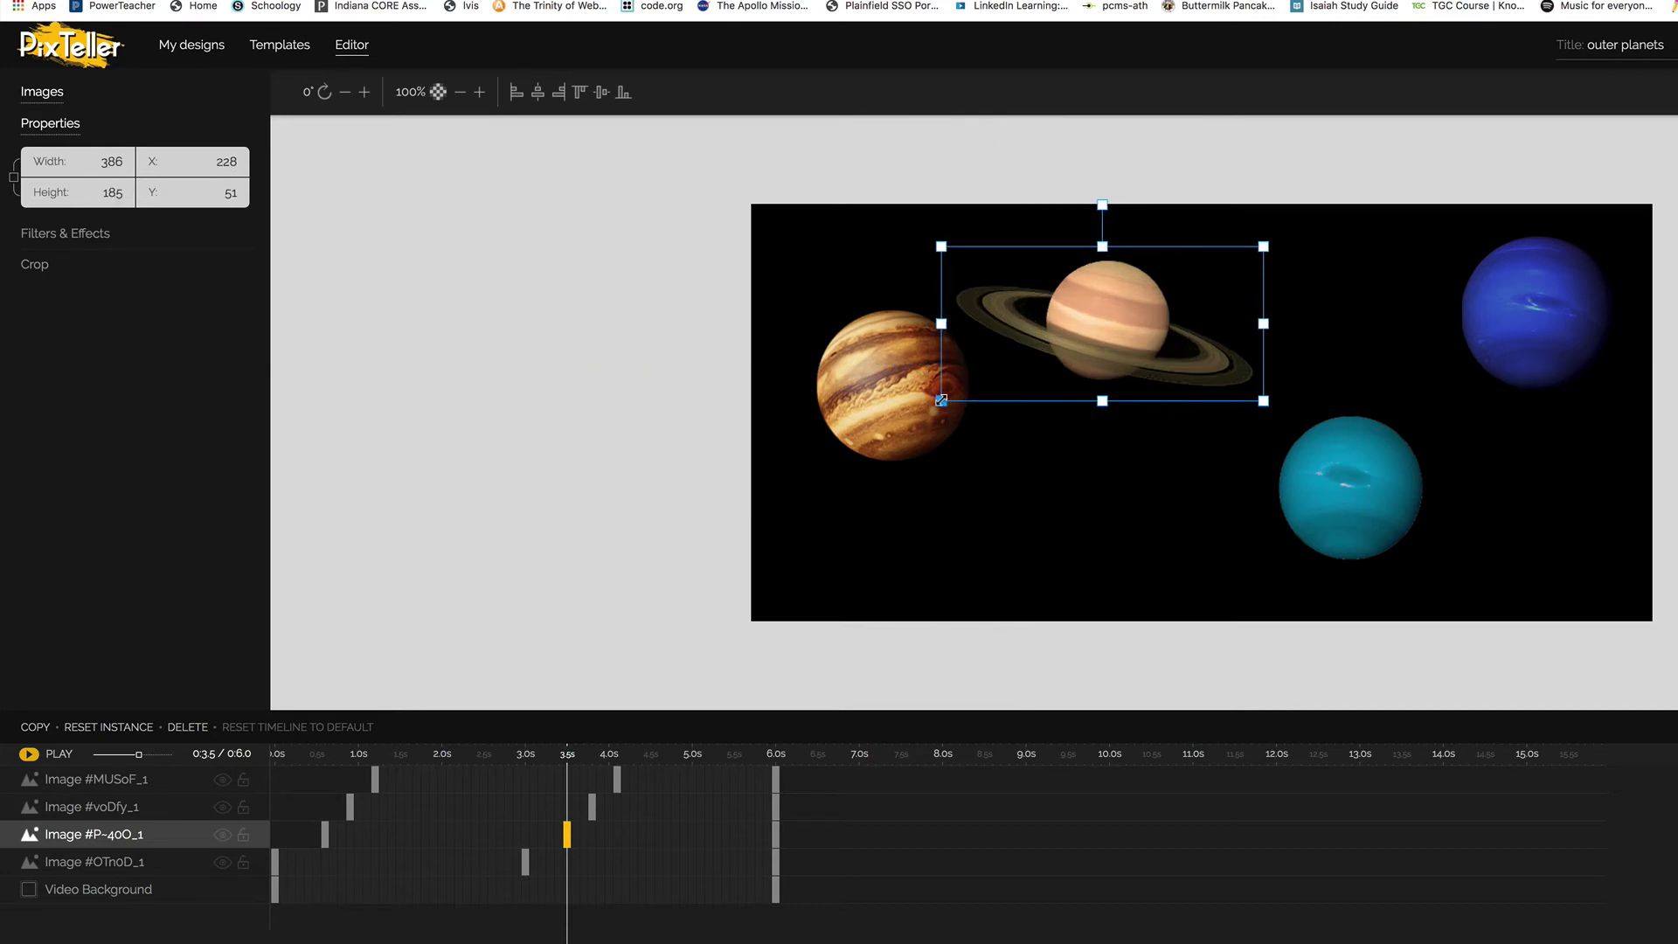
{"action": "left_click_drag", "start_coordinate": [1129, 340], "coordinate": [1162, 325]}
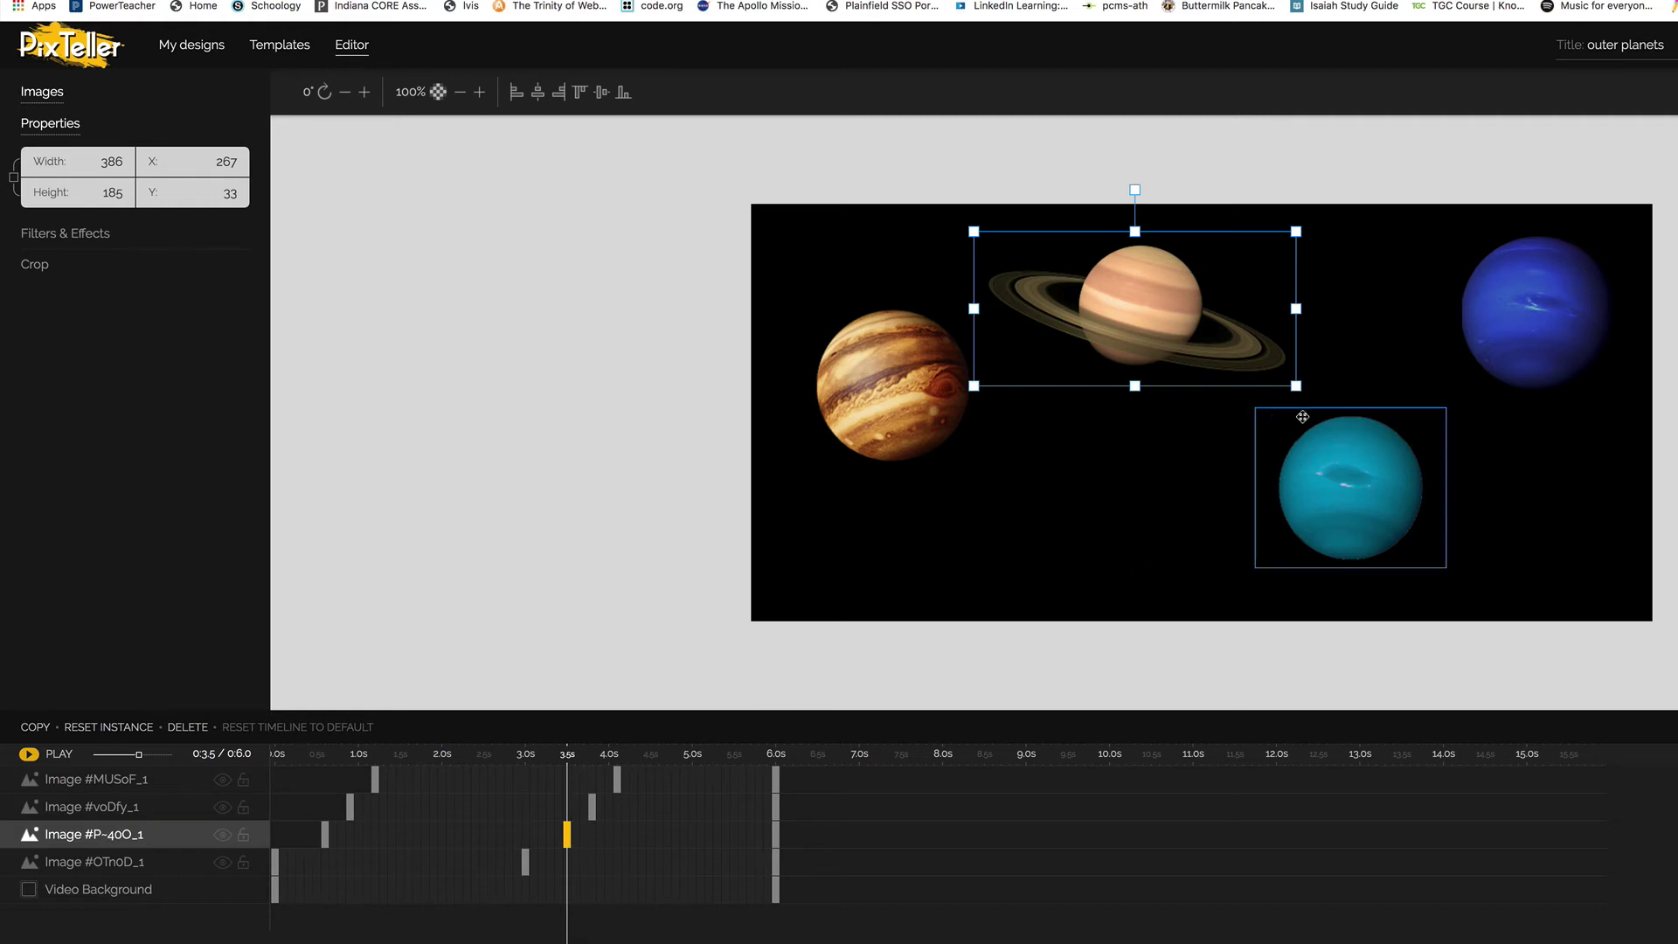
{"action": "left_click_drag", "start_coordinate": [1296, 385], "coordinate": [1351, 411]}
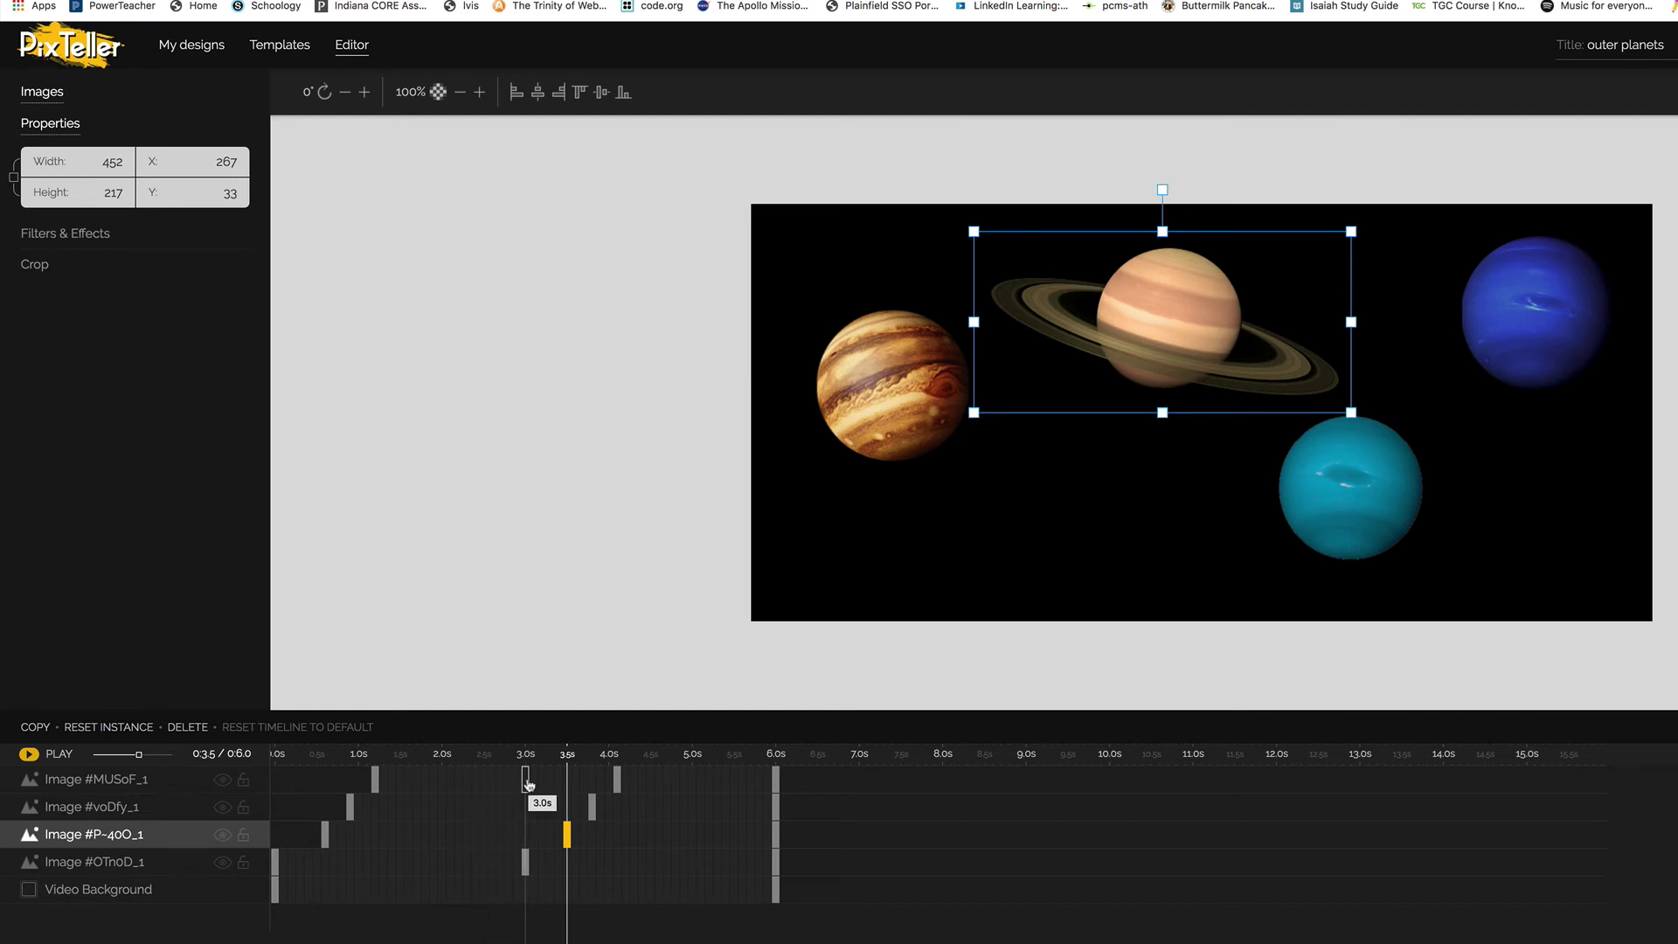
Compare Saturn's instances at 0.6 s and 3.5 s and preview its size change from the start of the timeline
{"action": "left_click", "coordinate": [325, 835]}
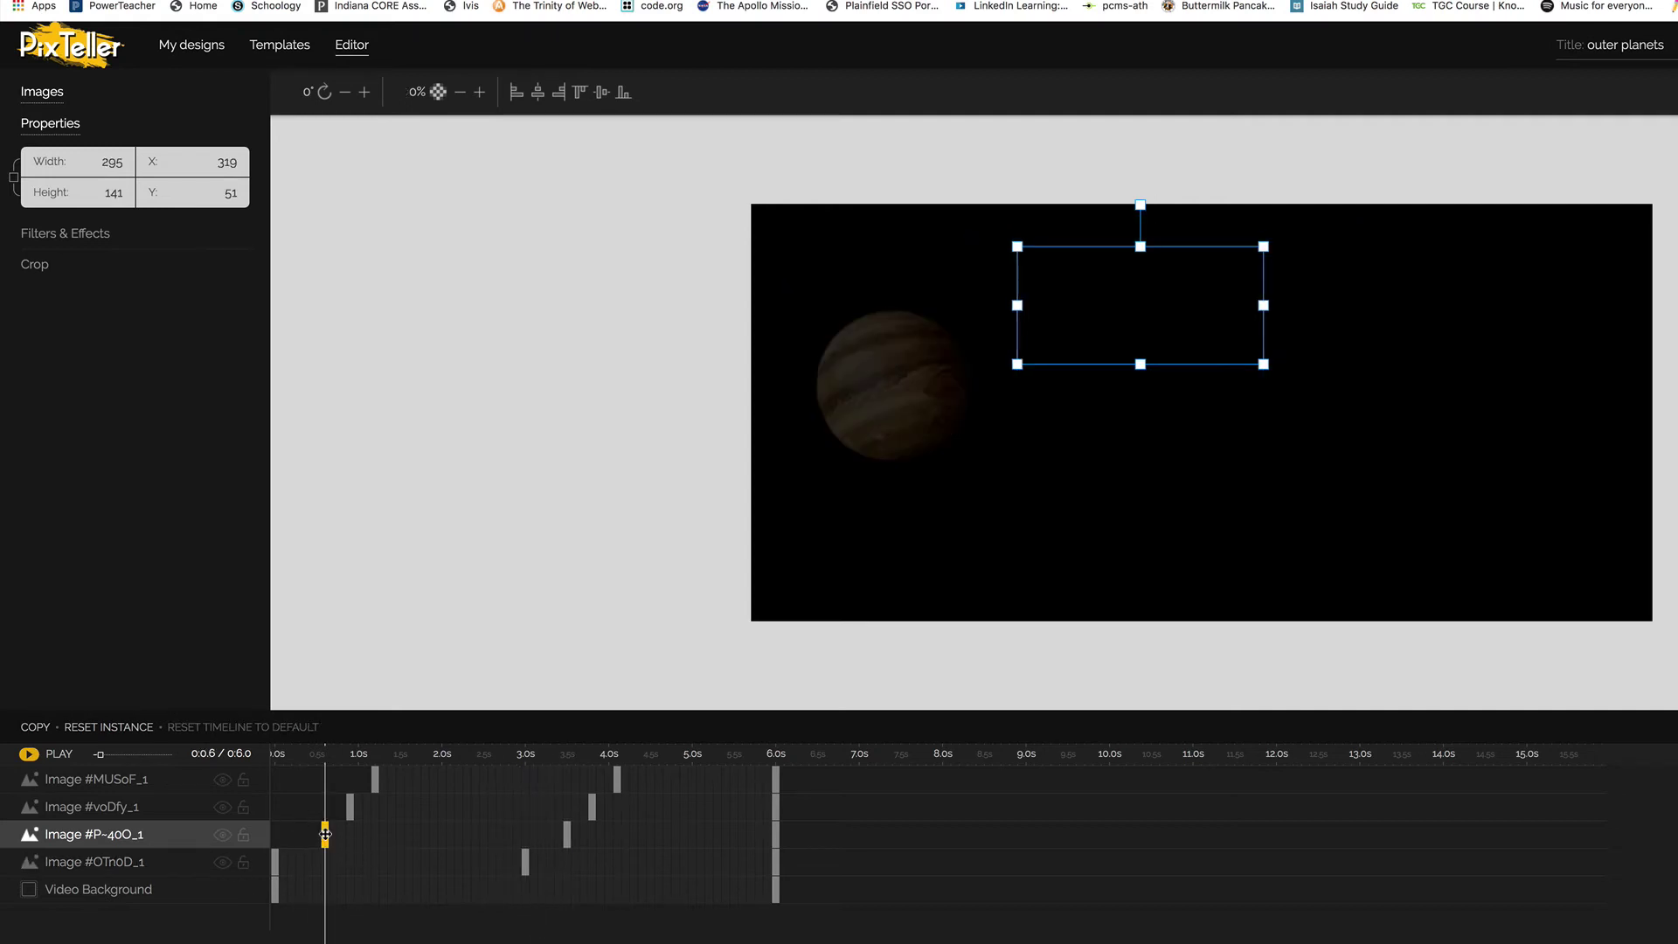
{"action": "left_click", "coordinate": [567, 837]}
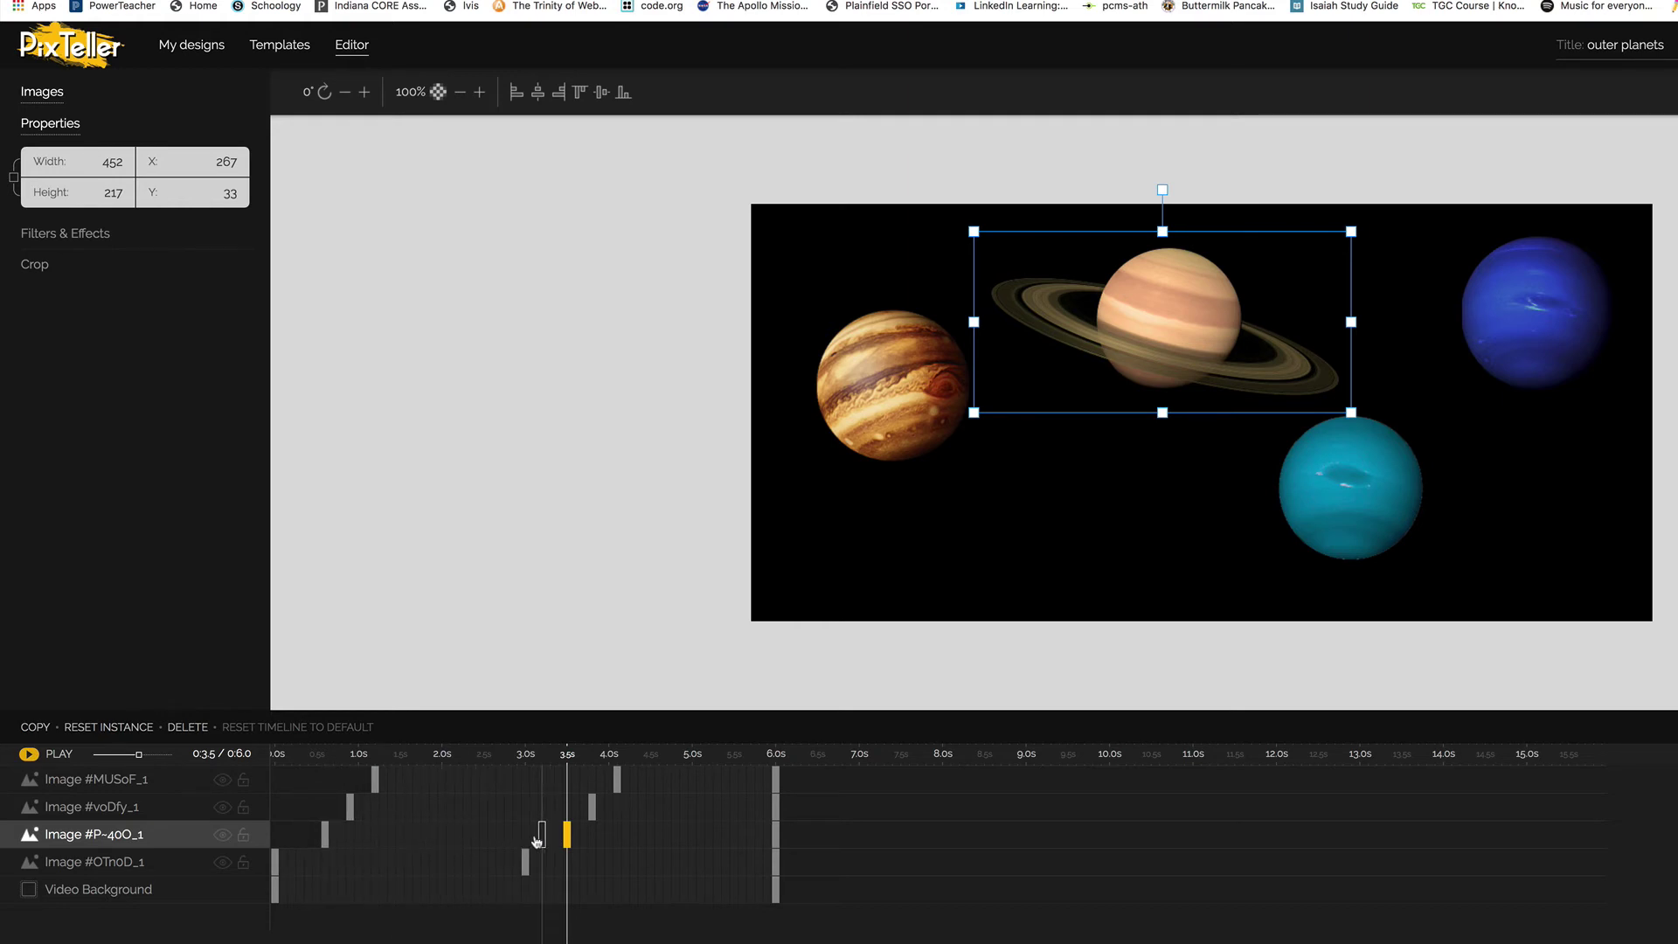
{"action": "left_click", "coordinate": [276, 757]}
{"action": "left_click", "coordinate": [58, 756]}
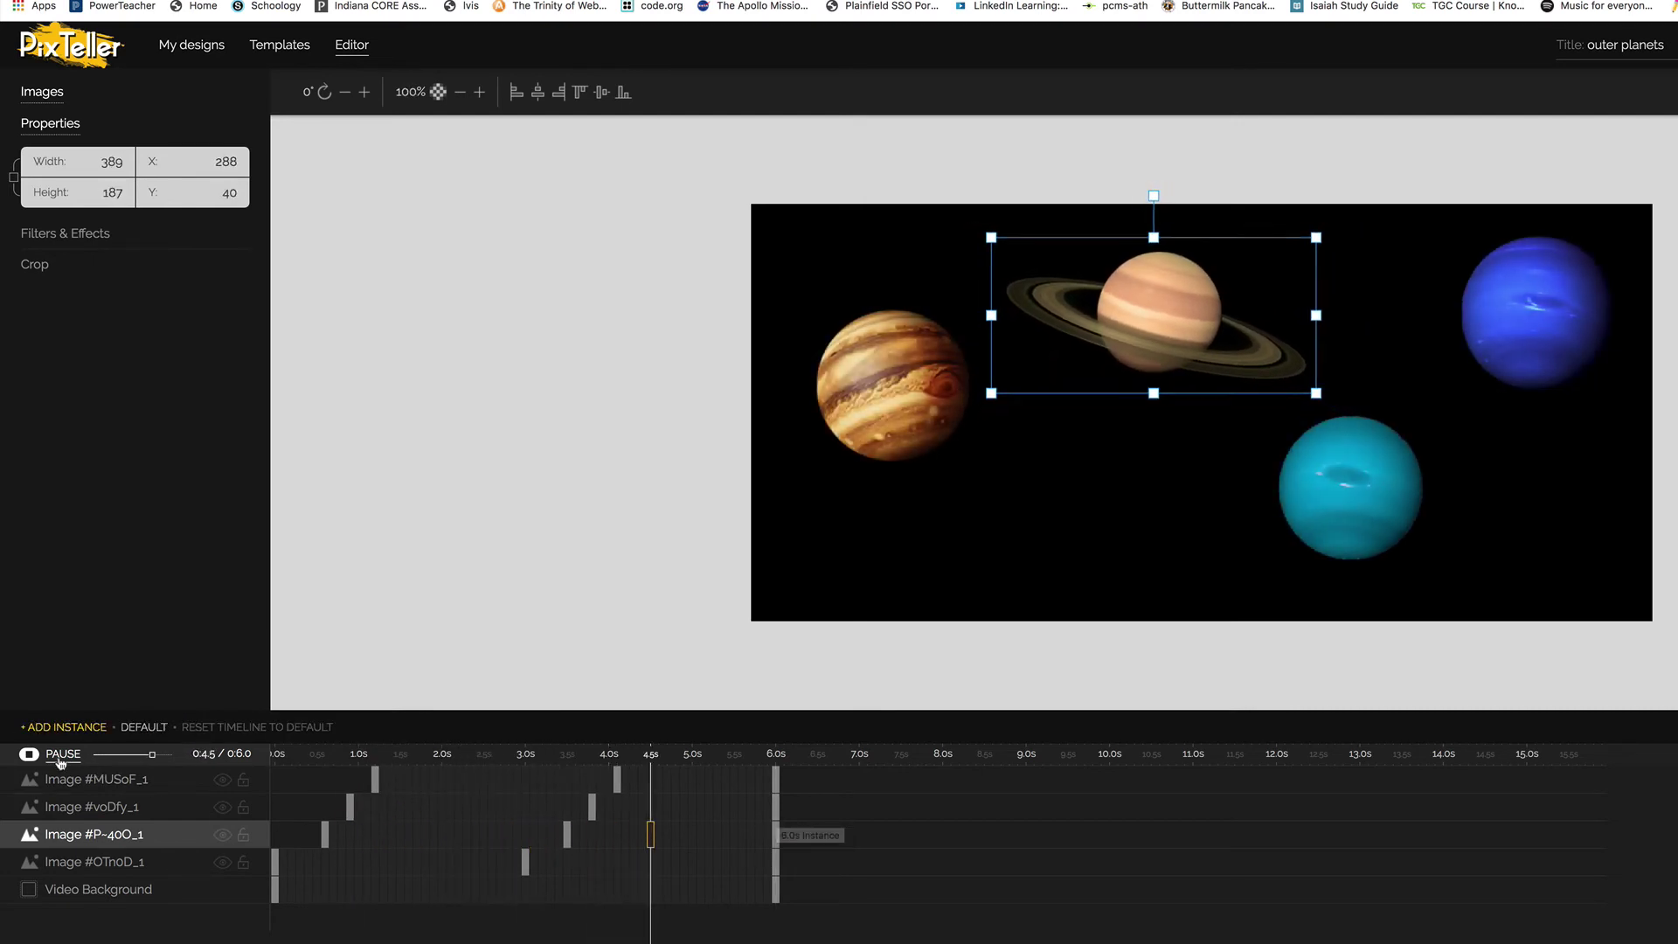
{"action": "key", "text": "space"}
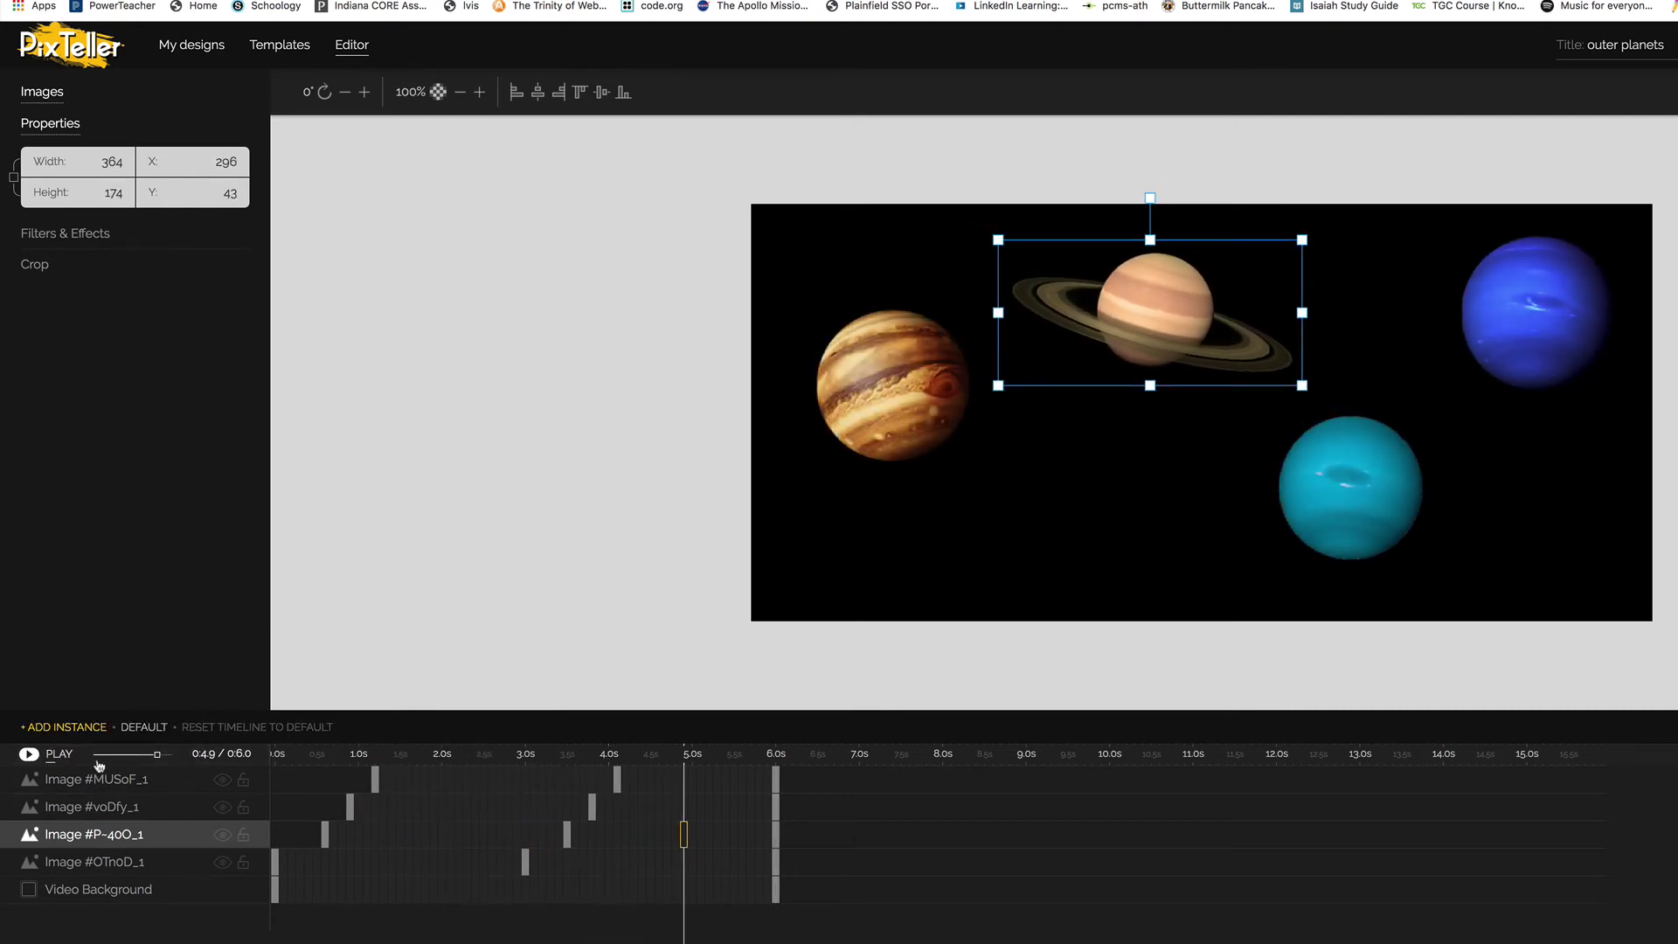
Enlarge Saturn in its 6.0 s instance to about 387 by 185 and position it at about X 301, Y 52
{"action": "left_click", "coordinate": [775, 815]}
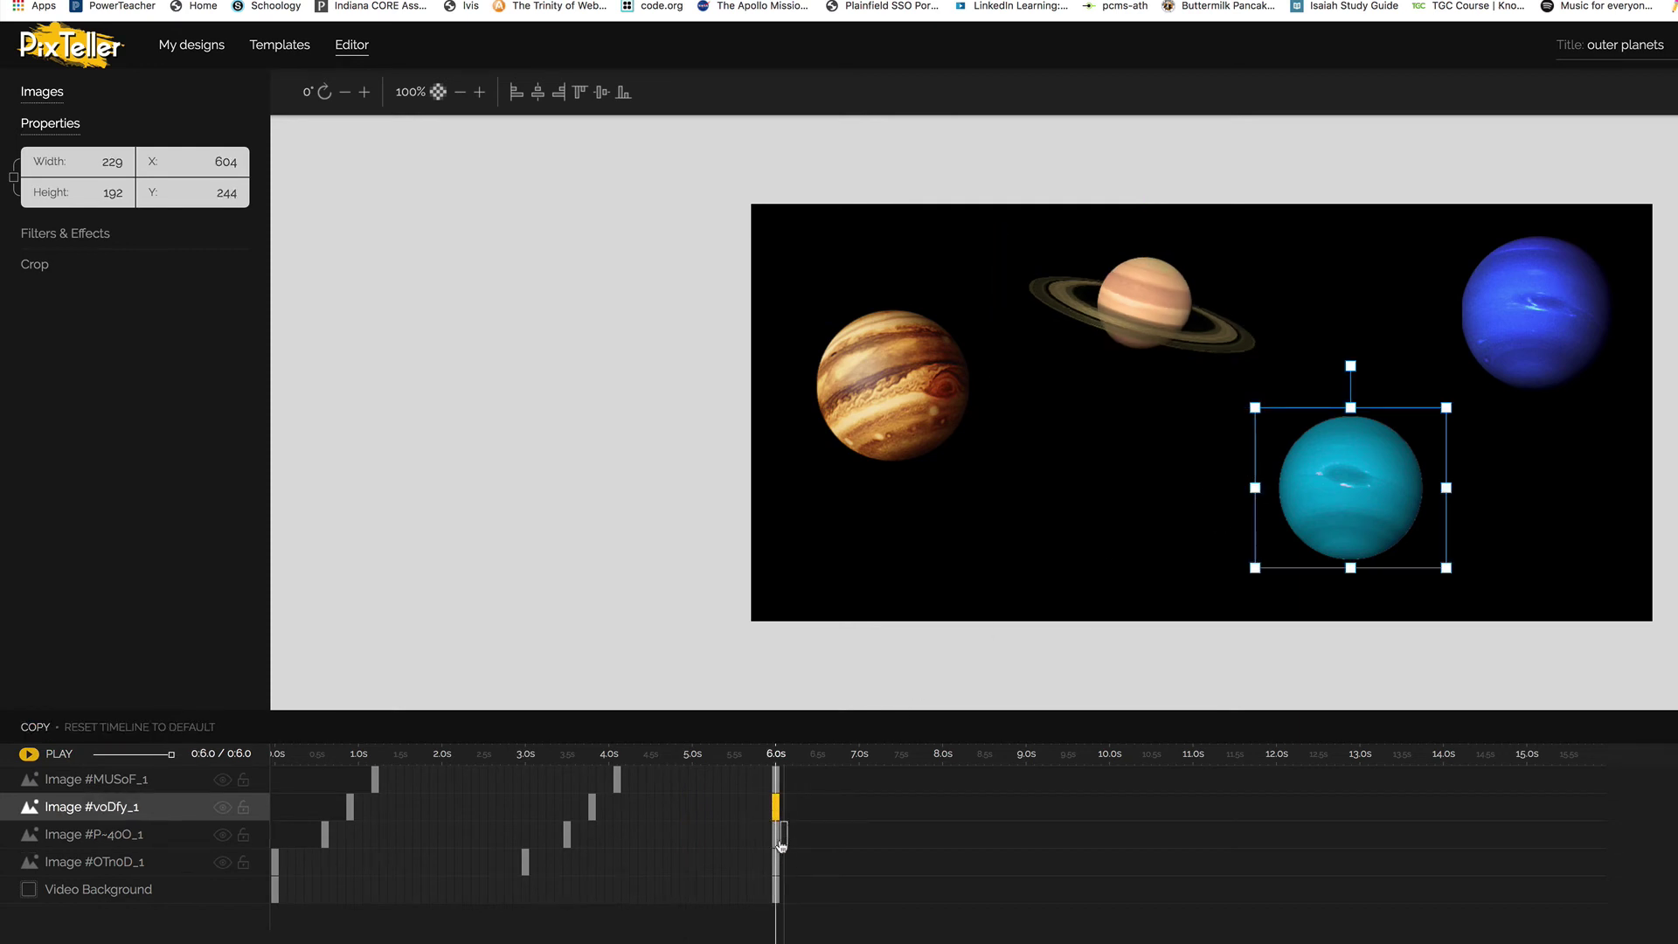
{"action": "left_click", "coordinate": [777, 839]}
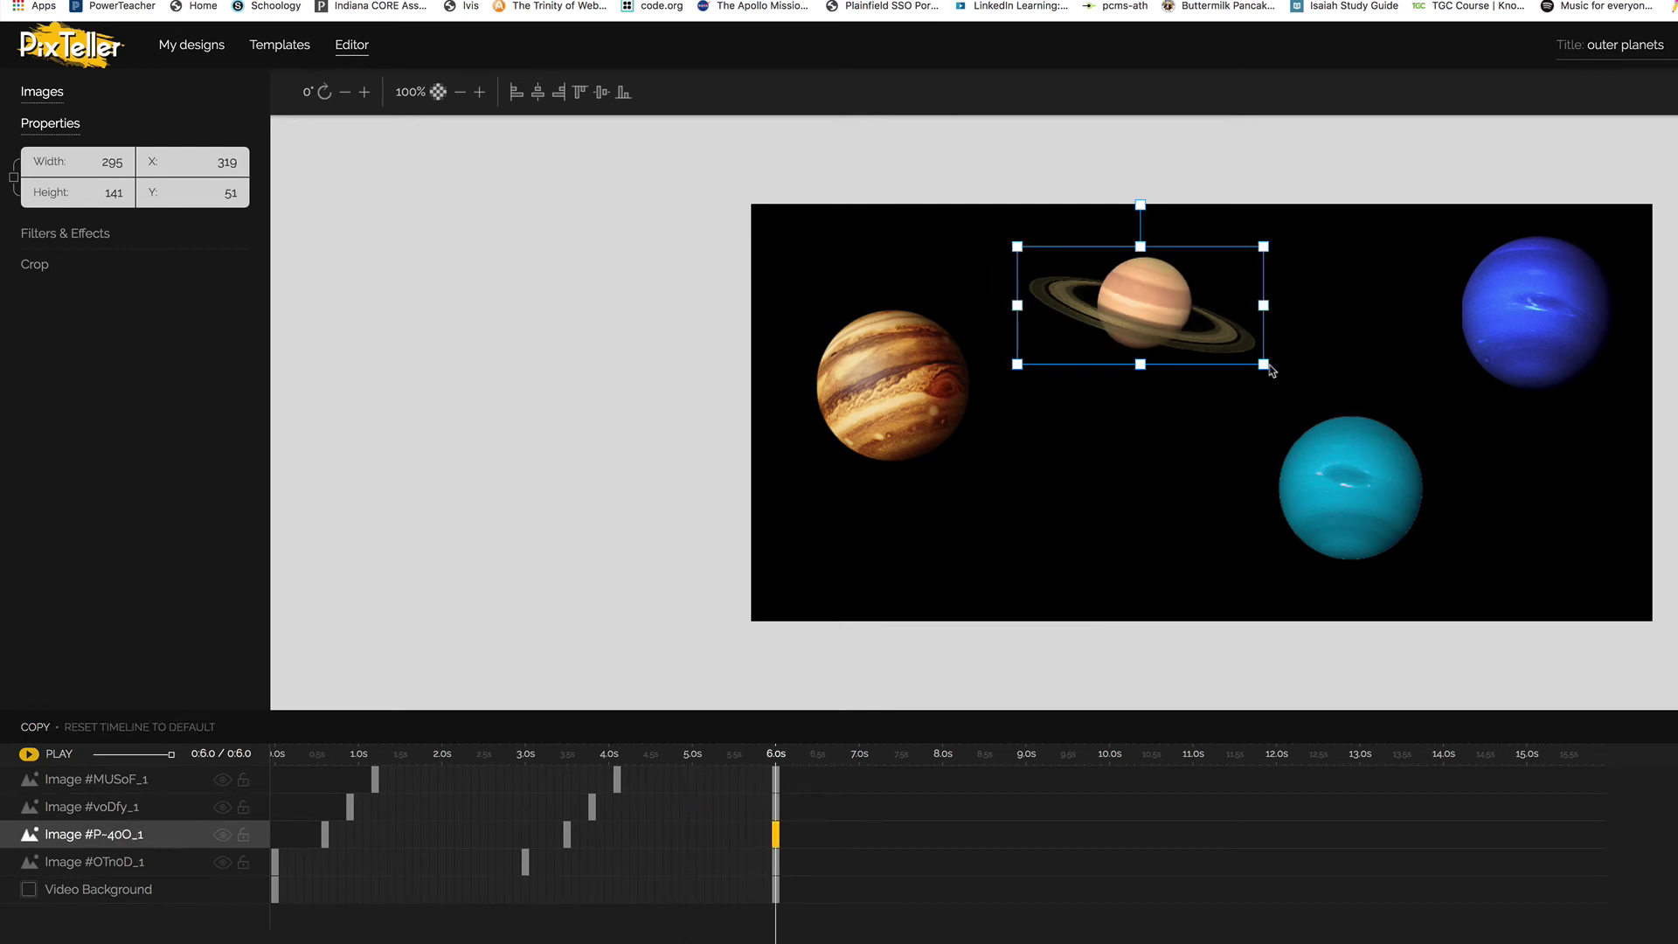
{"action": "left_click_drag", "start_coordinate": [1313, 393], "coordinate": [1340, 400]}
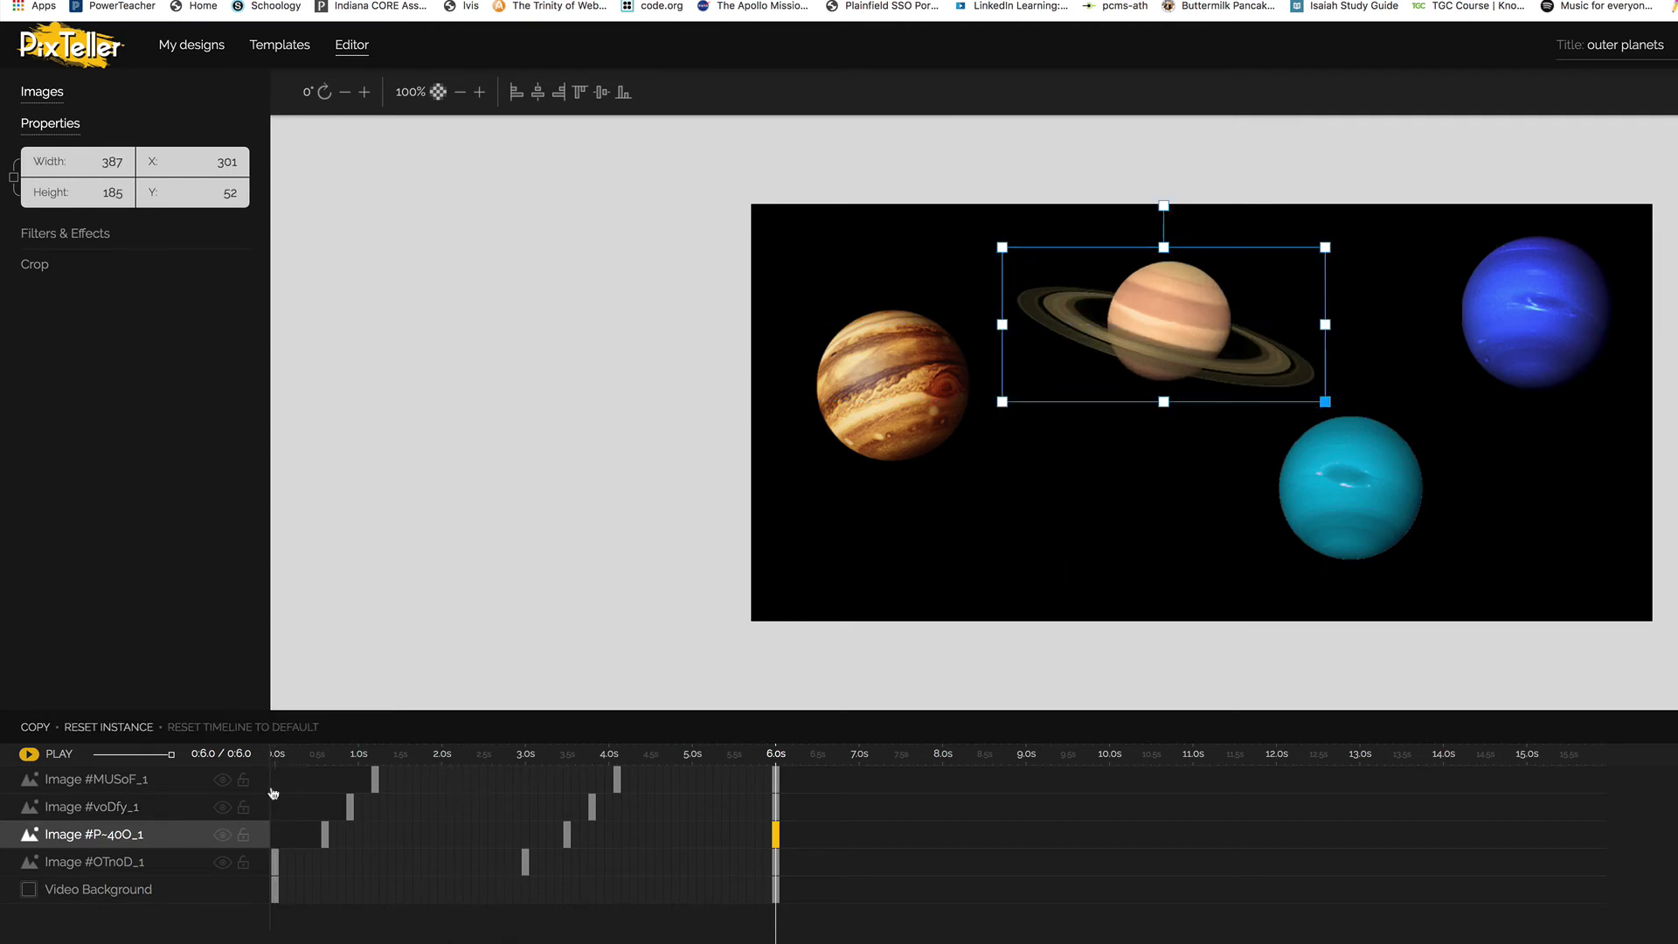
Preview the animation from 0.0 s to check Saturn's size change up to the final instance
{"action": "left_click", "coordinate": [274, 755]}
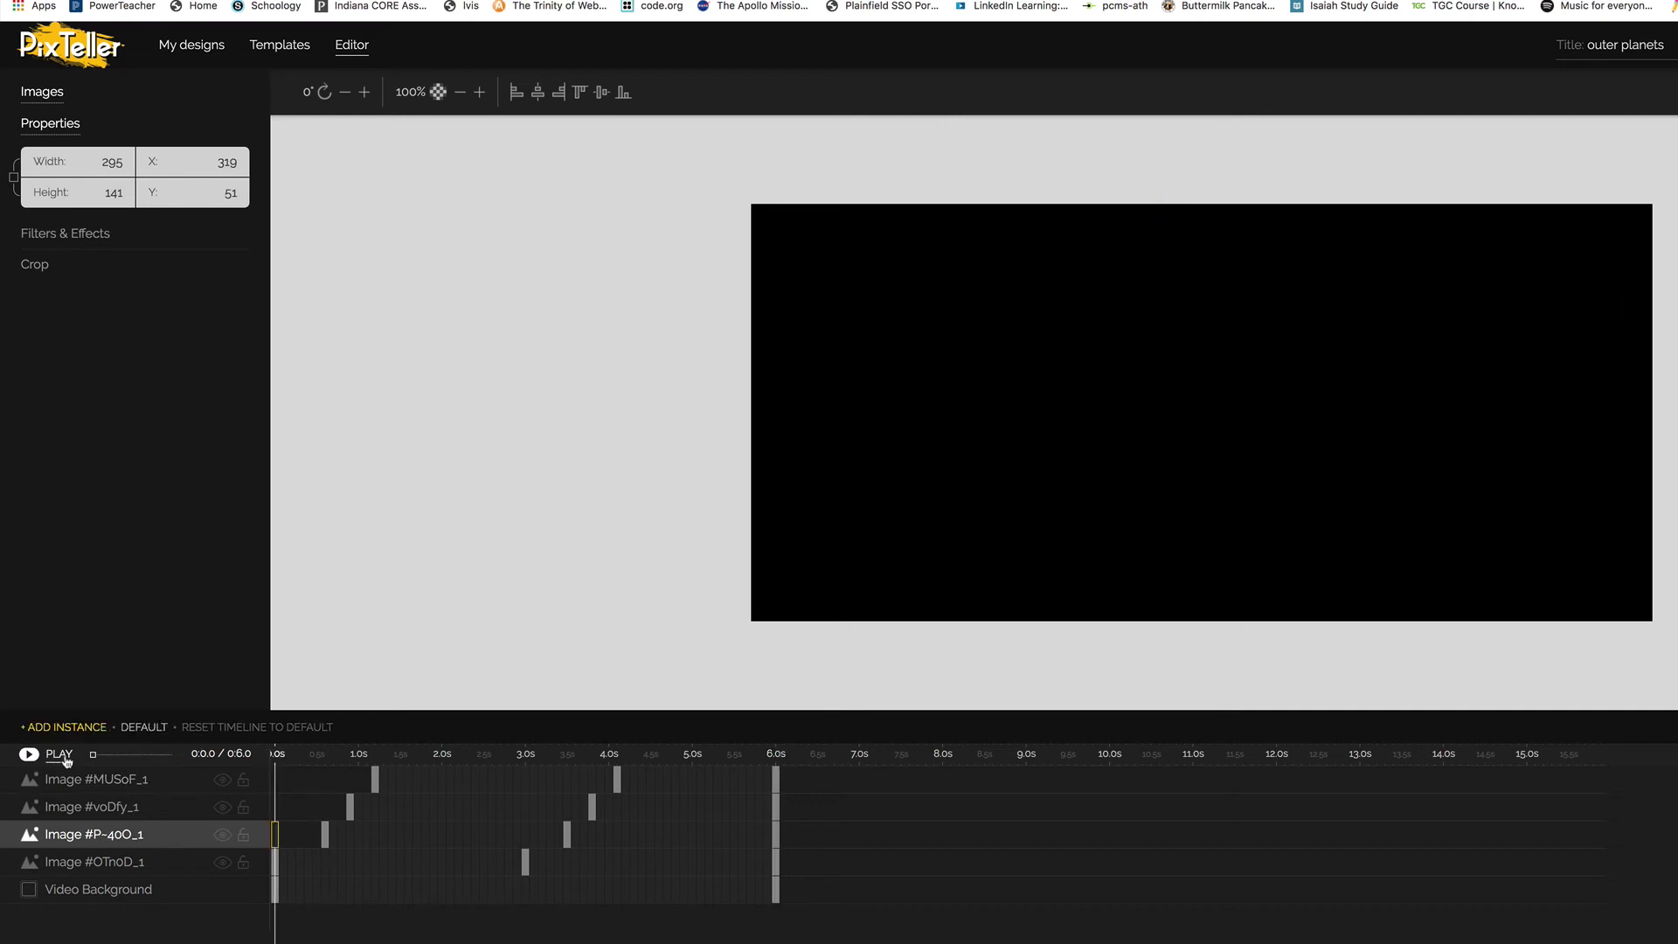
{"action": "left_click", "coordinate": [66, 760]}
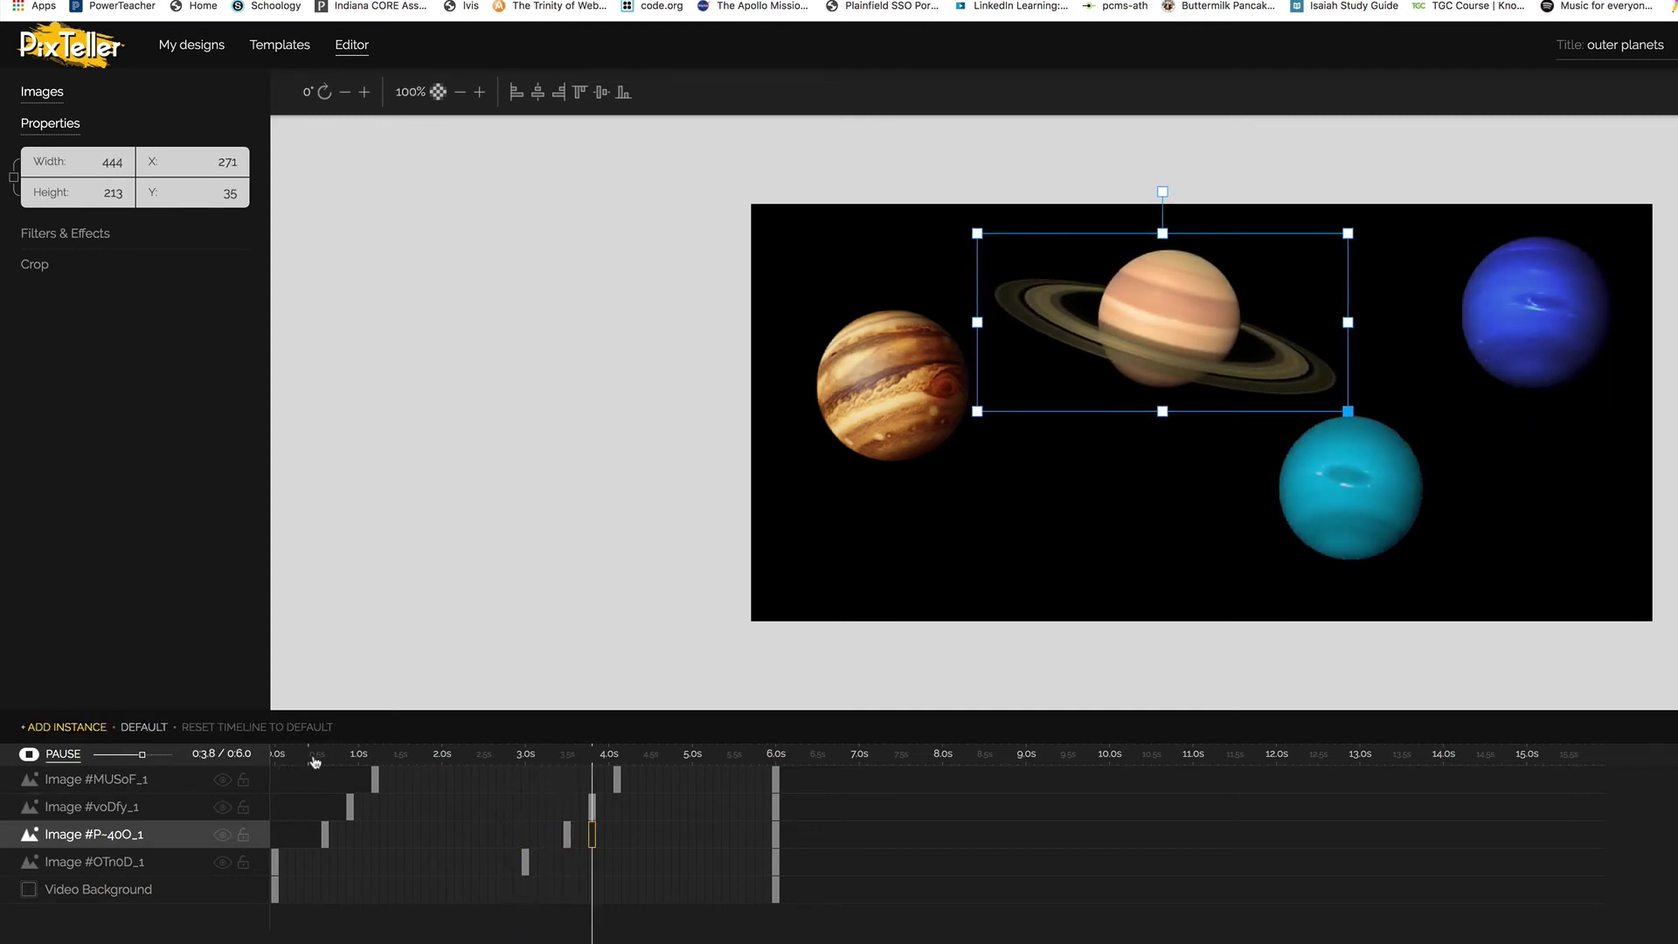
{"action": "key", "text": "space"}
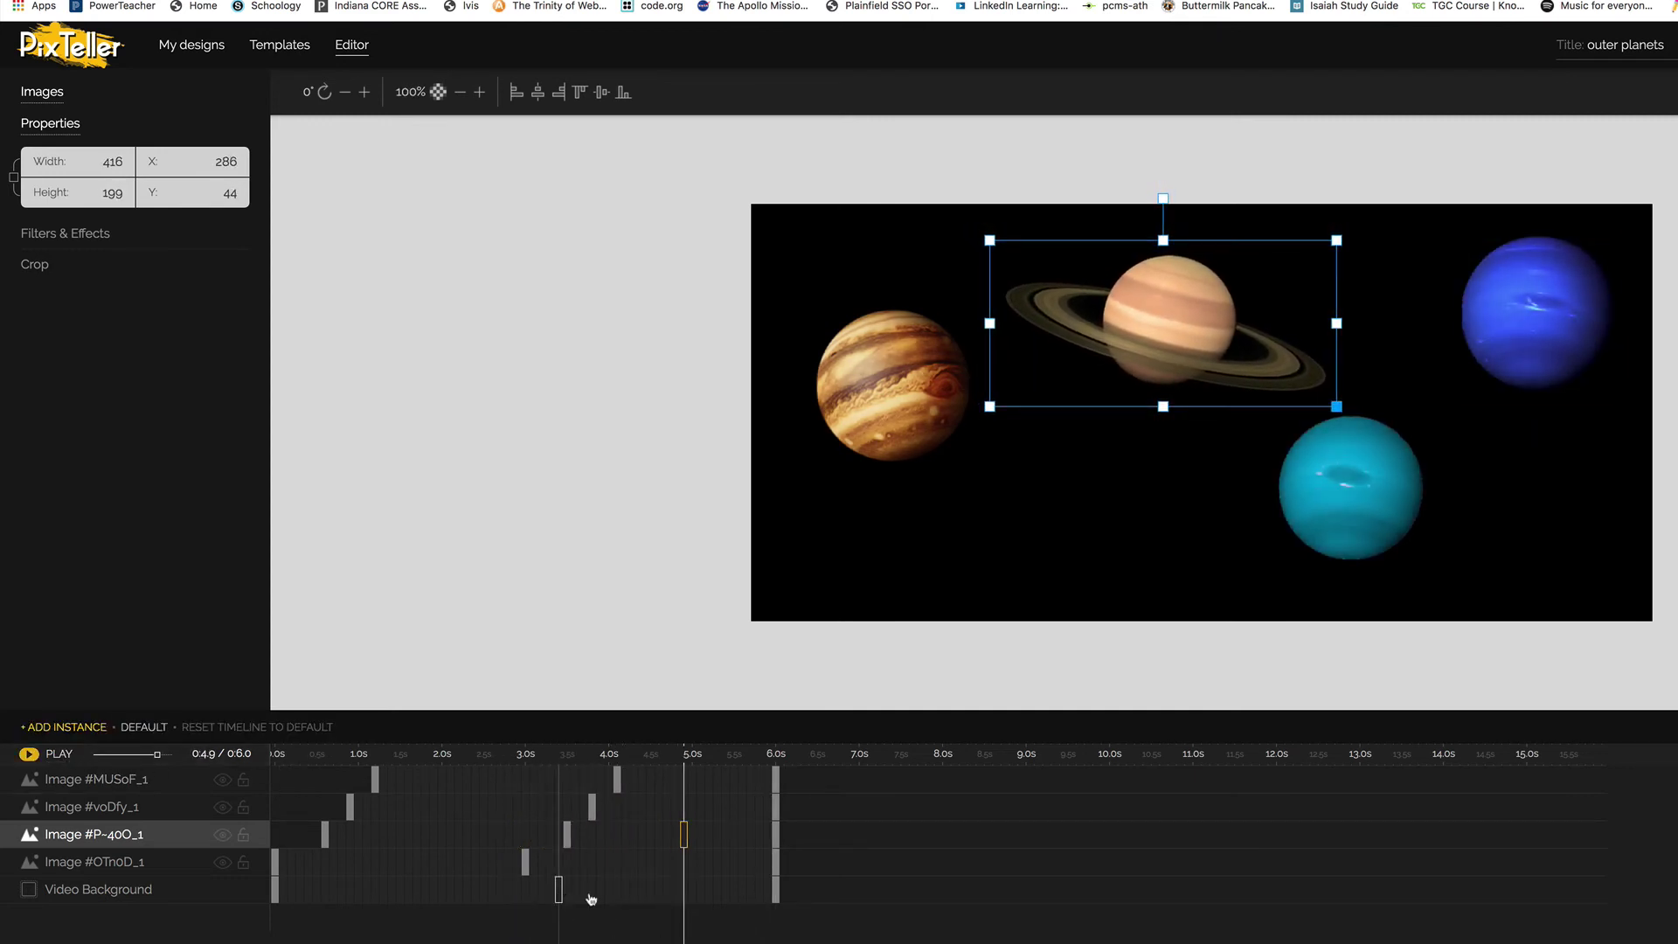
Move Uranus in its 0.9 s instance below the canvas to about X 580, Y 520
{"action": "left_click_drag", "start_coordinate": [634, 843], "coordinate": [391, 838]}
{"action": "left_click", "coordinate": [350, 806]}
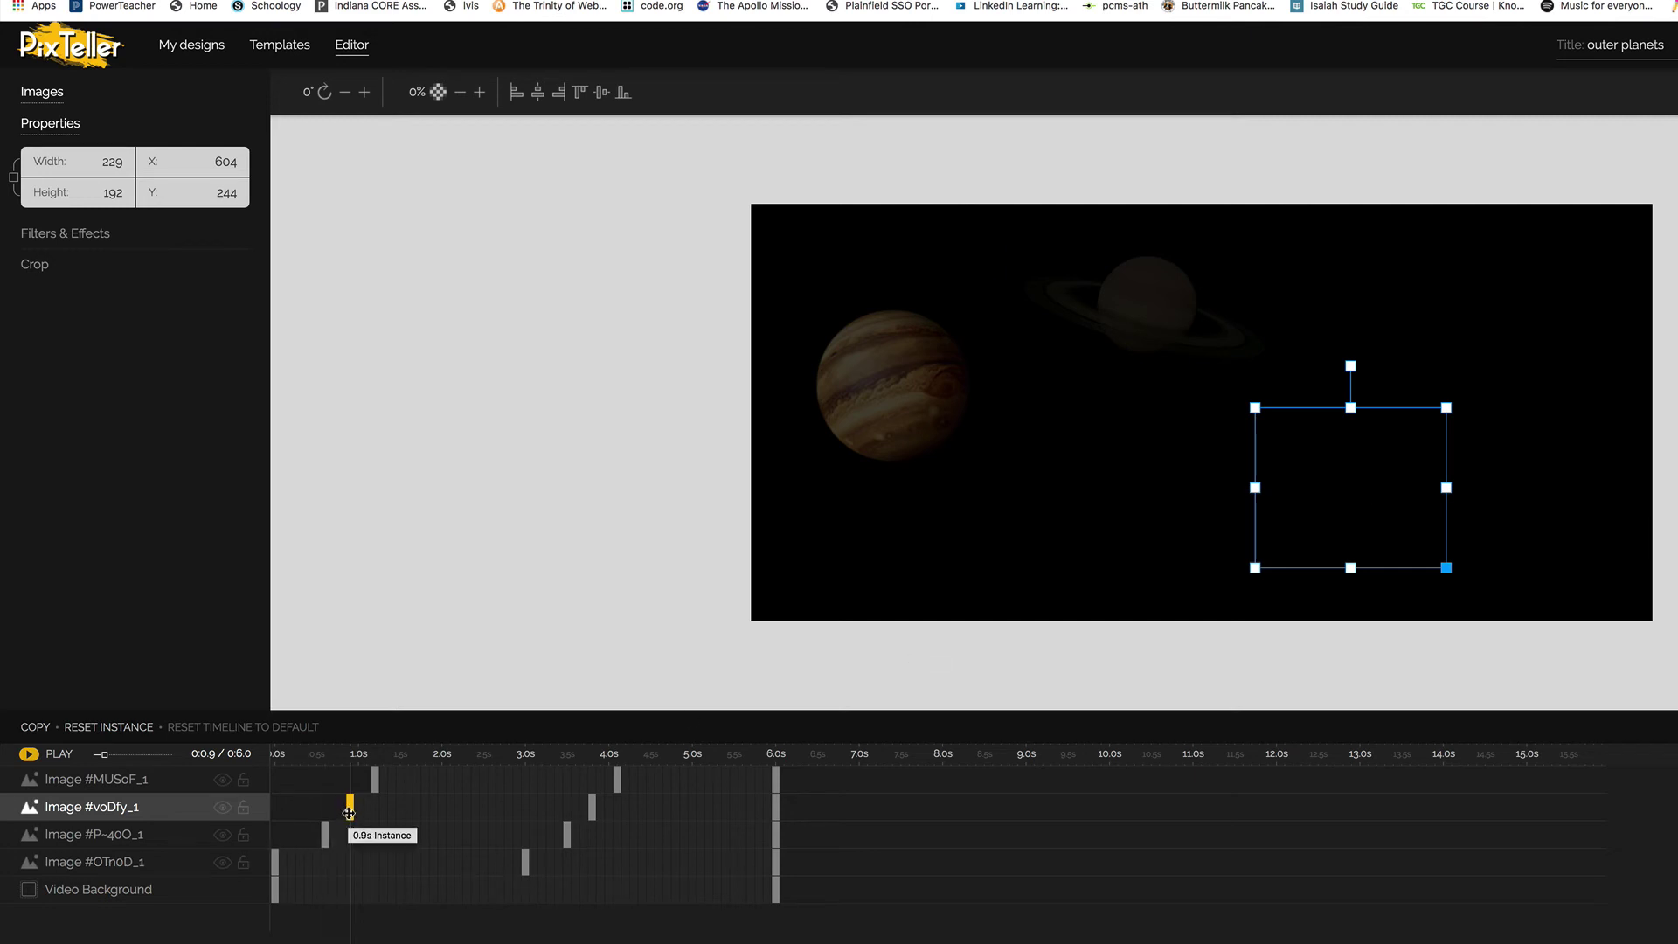
{"action": "left_click_drag", "start_coordinate": [359, 805], "coordinate": [347, 804]}
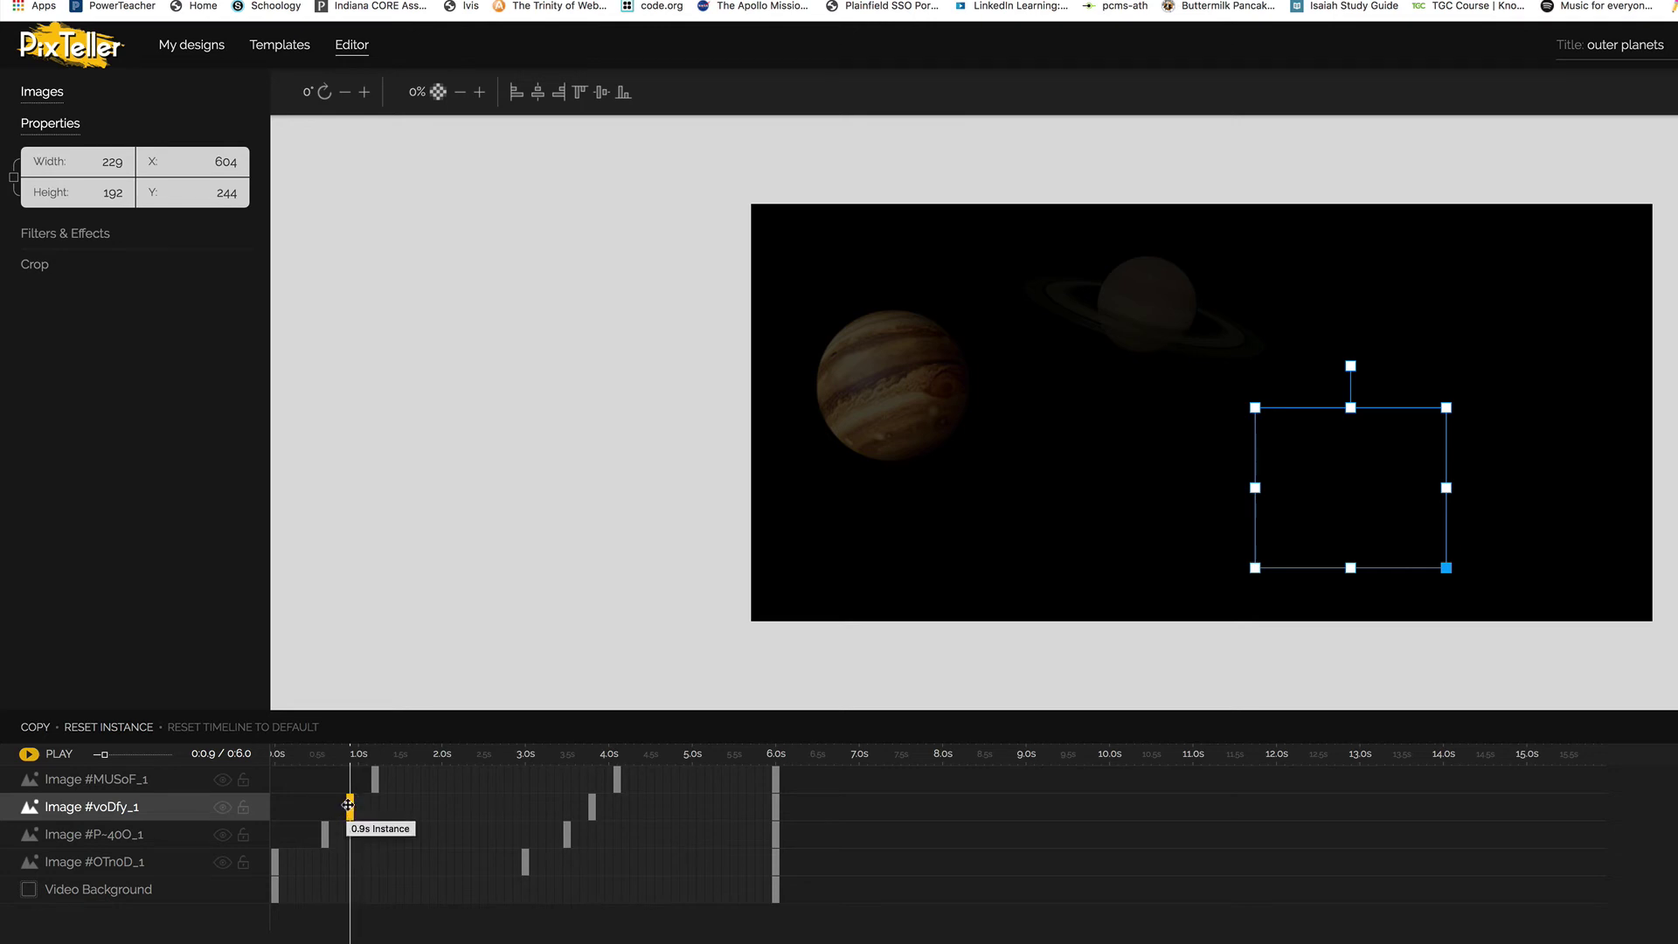
{"action": "left_click_drag", "start_coordinate": [1336, 482], "coordinate": [1316, 712]}
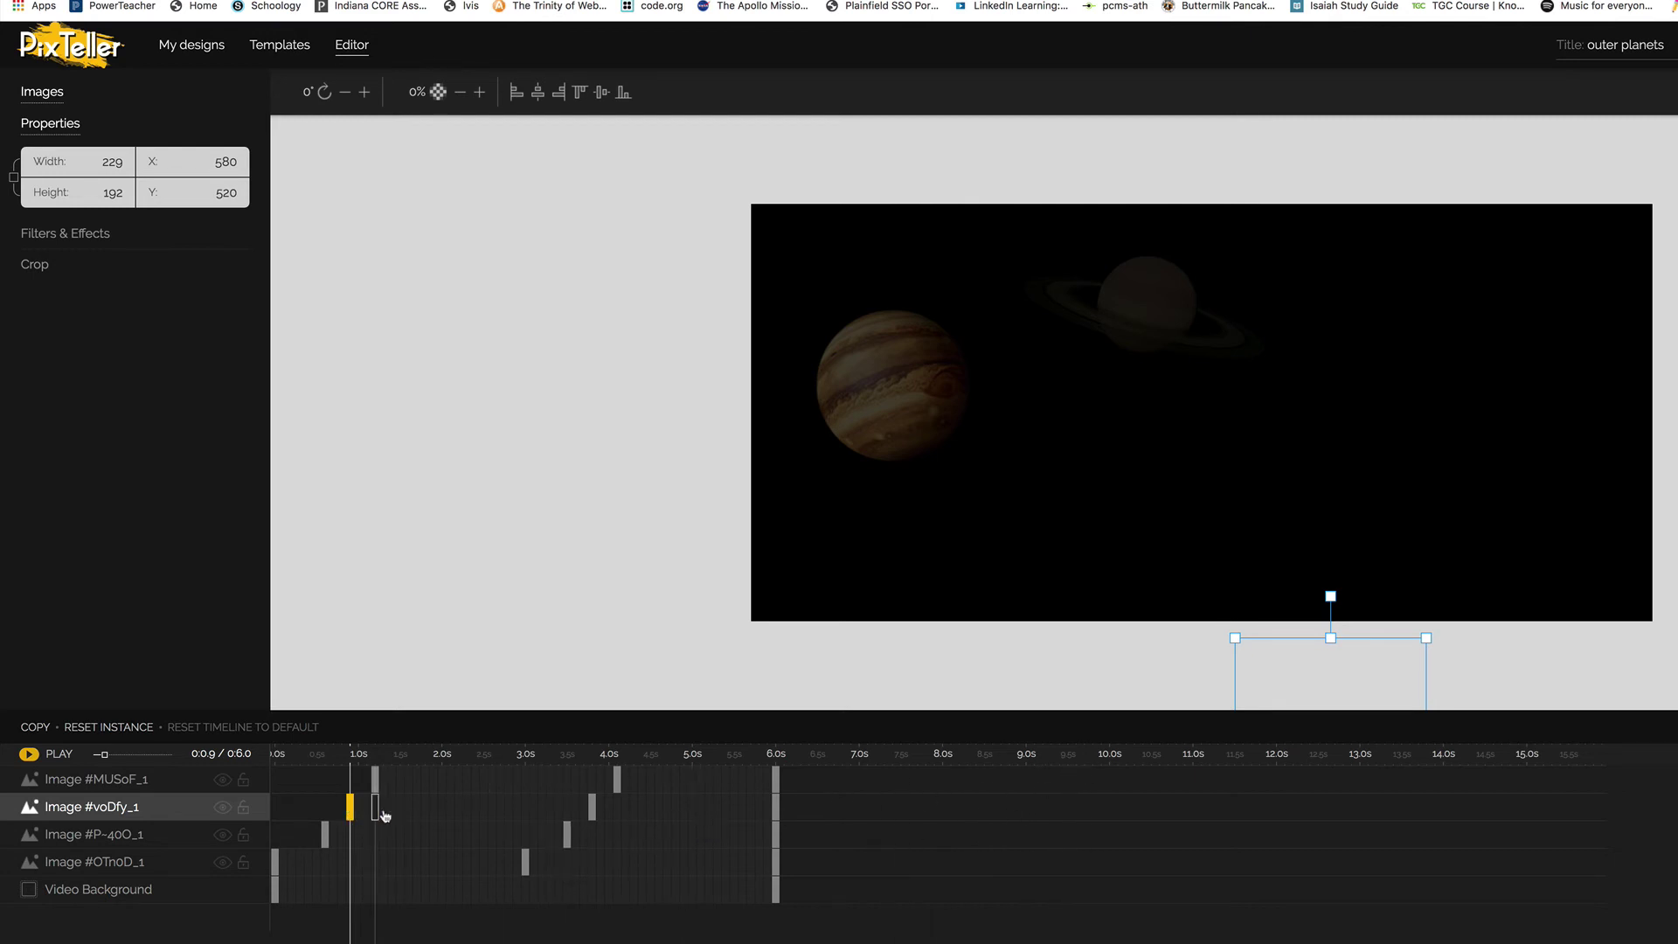
Preview the animation from 0.0 s to check Uranus's slide-in, and pause it partway through
{"action": "left_click_drag", "start_coordinate": [589, 846], "coordinate": [627, 832]}
{"action": "left_click", "coordinate": [277, 757]}
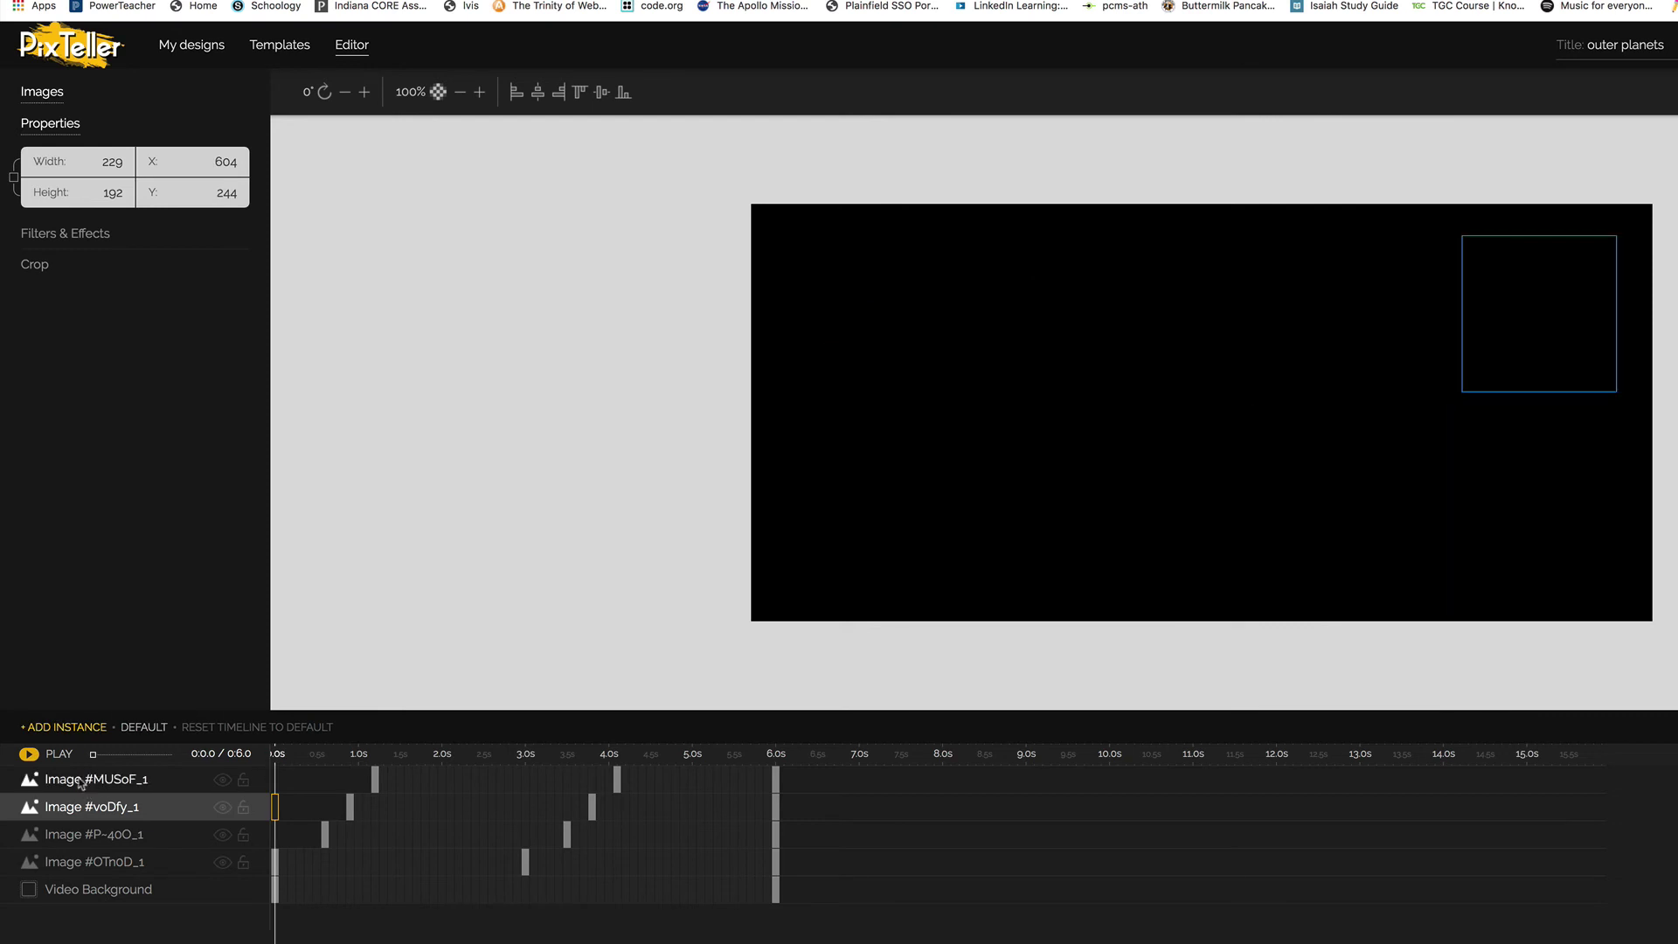
{"action": "left_click", "coordinate": [28, 754]}
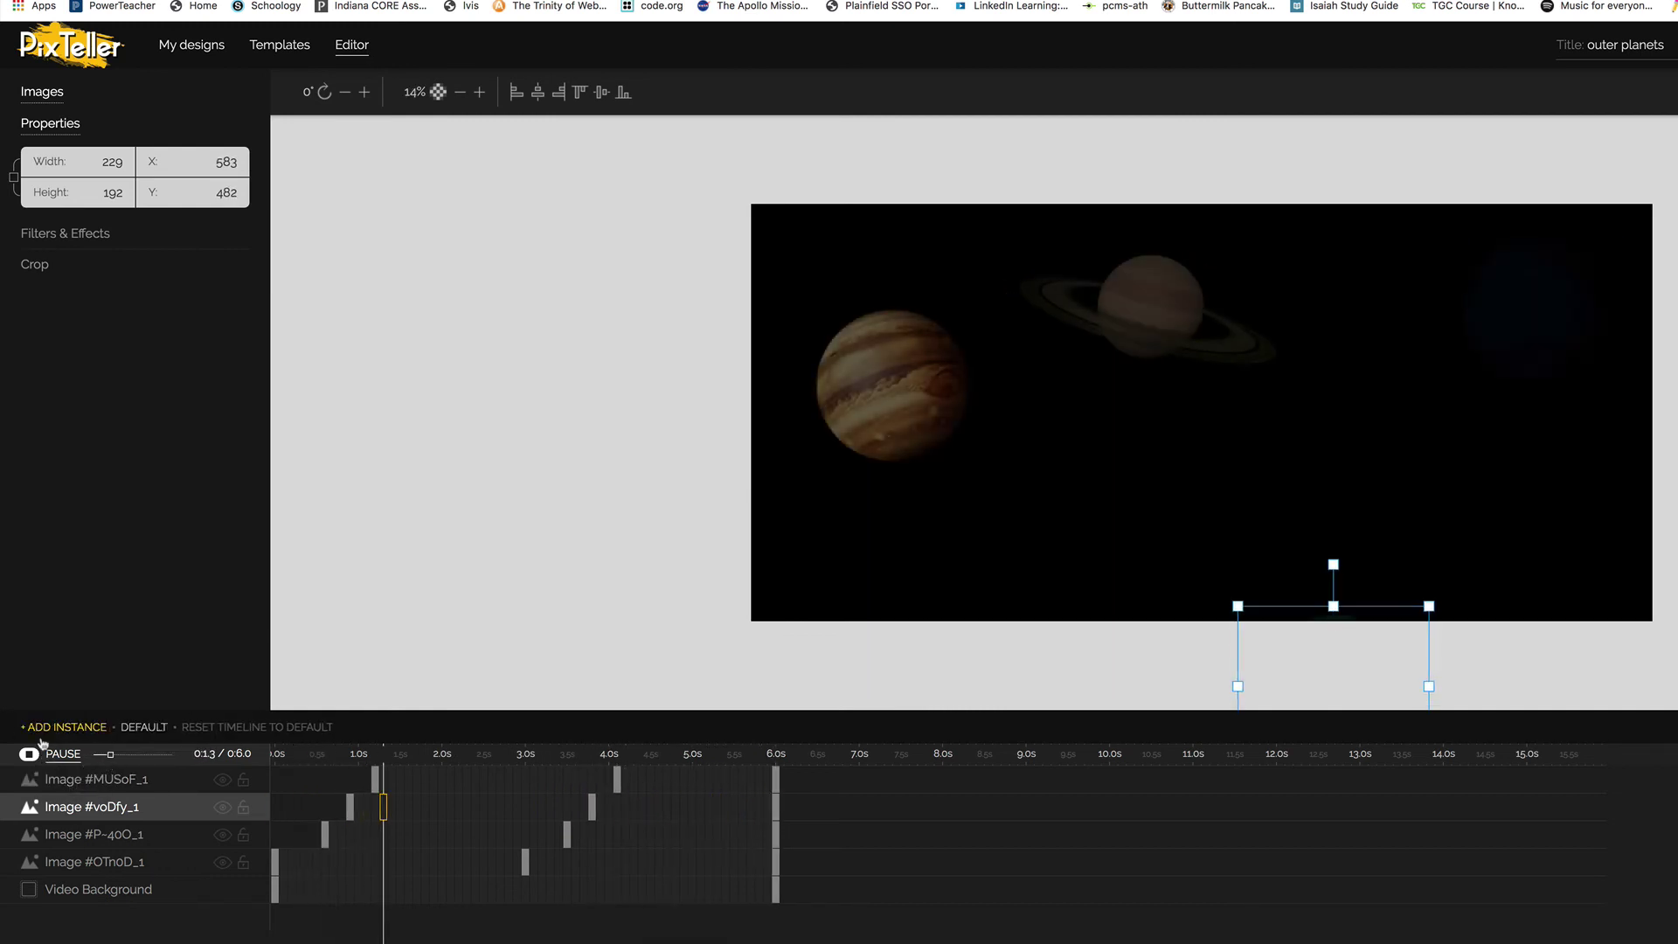
{"action": "left_click", "coordinate": [59, 754]}
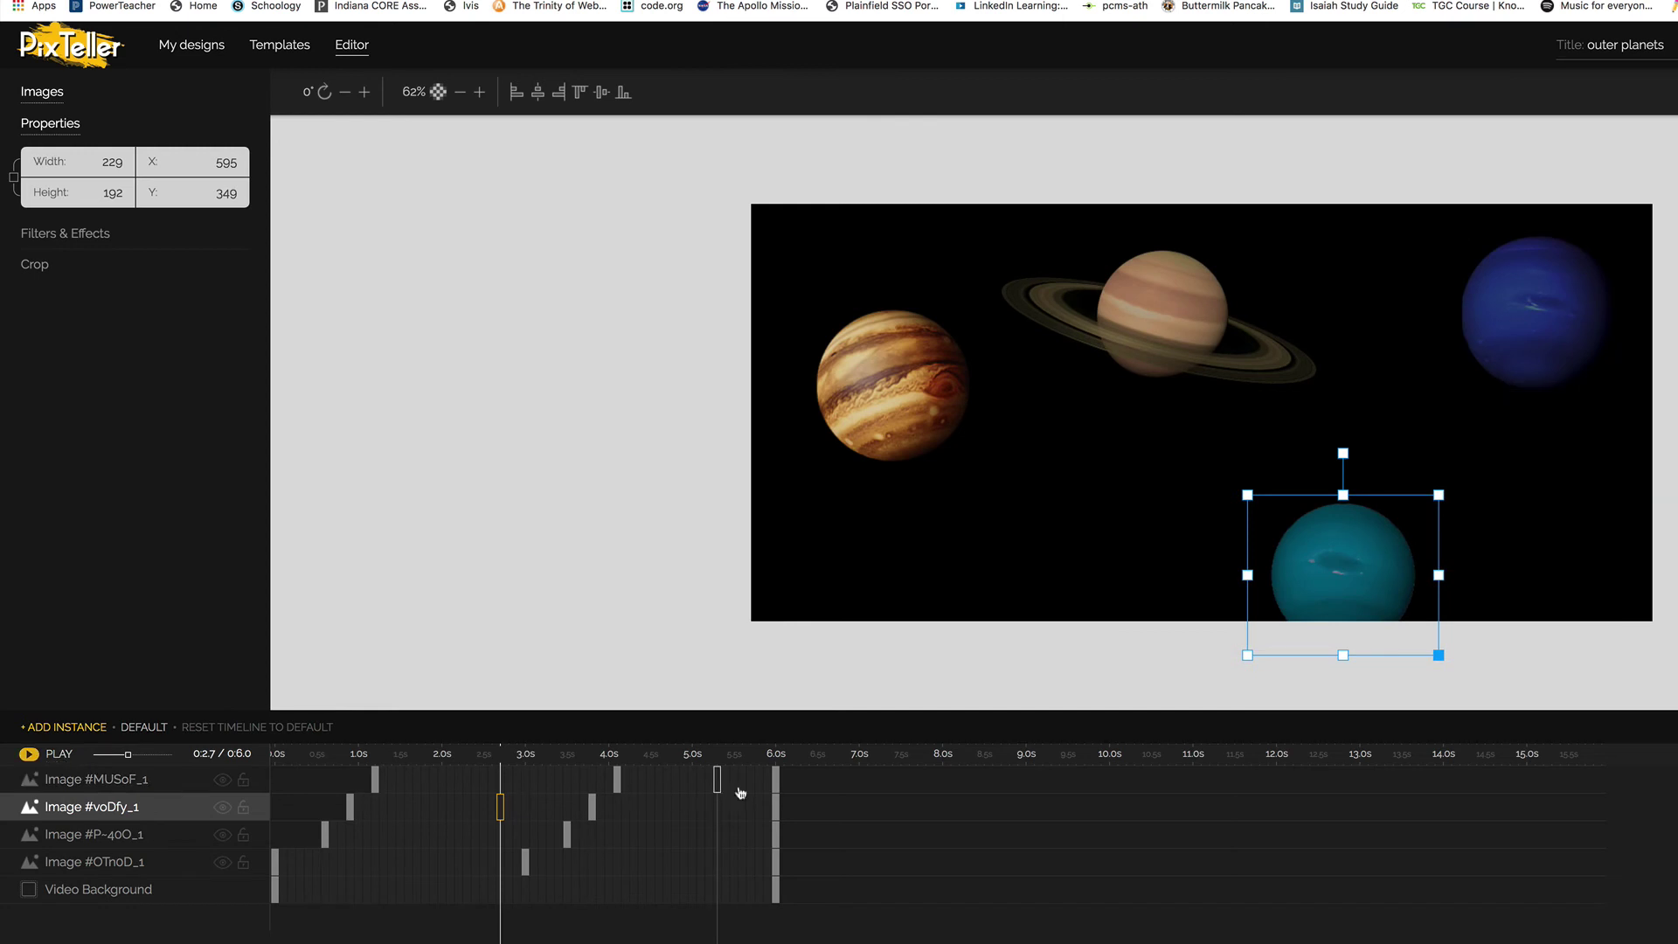
Shrink Neptune, the dark blue planet, in its 6.0 s instance to about 64 by 65 at about X 939, Y 64
{"action": "left_click", "coordinate": [776, 786]}
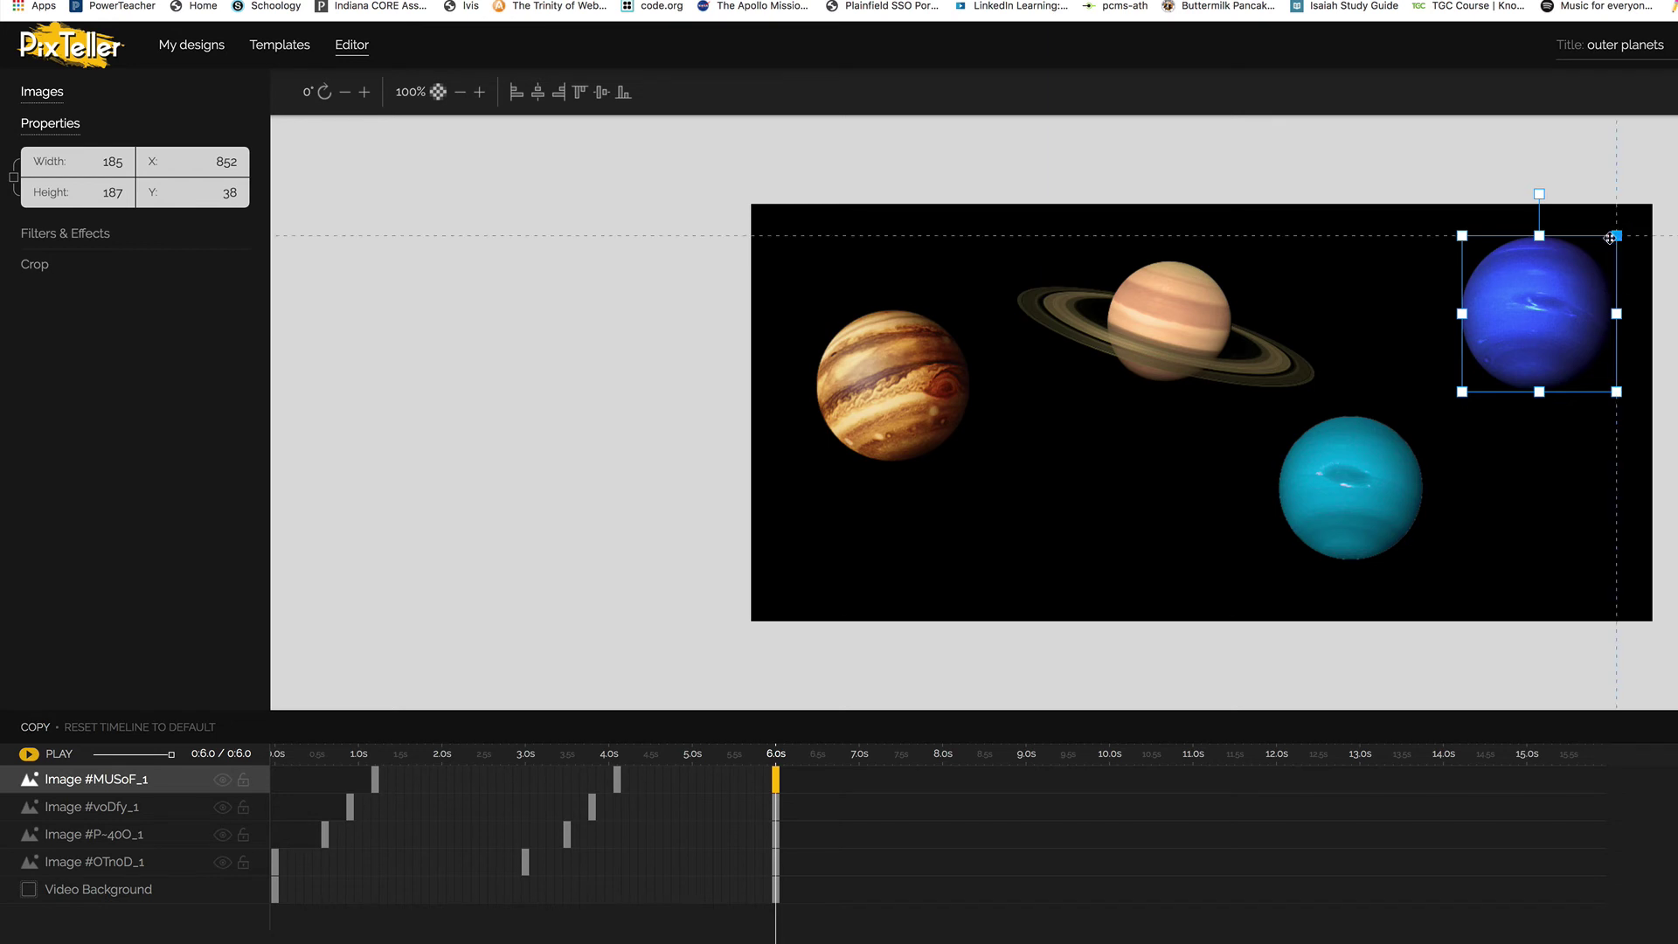
{"action": "left_click_drag", "start_coordinate": [1609, 238], "coordinate": [1563, 285]}
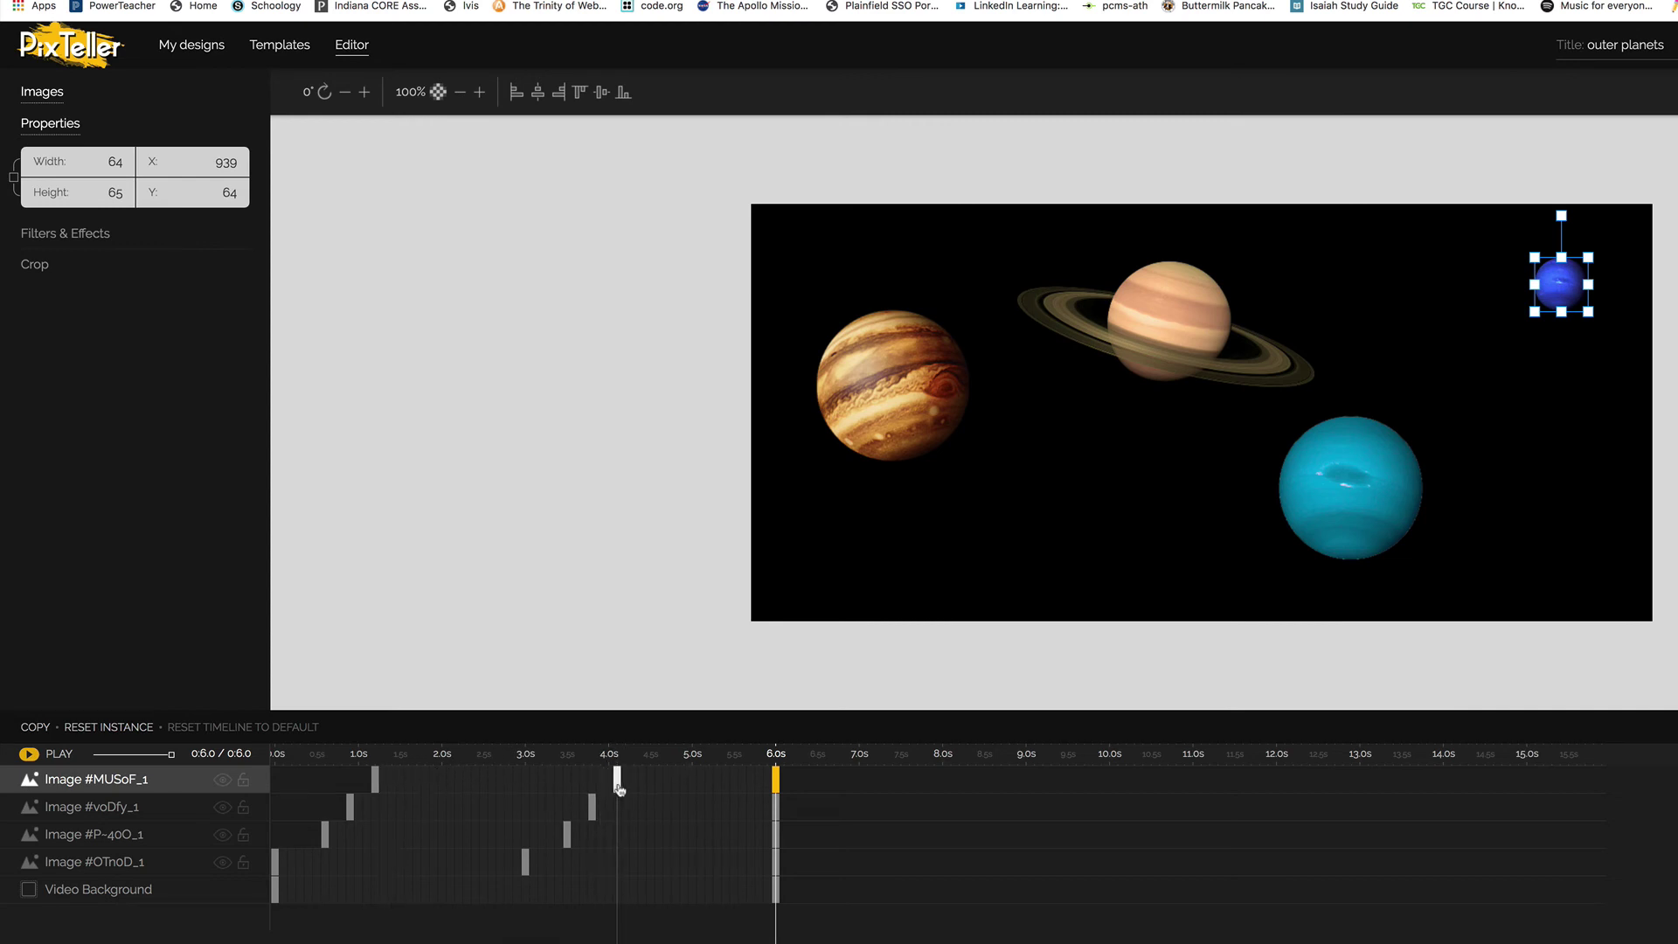
Preview the animation from 0.0 s to check Neptune's size change along with the other planets' motion
{"action": "left_click", "coordinate": [278, 757]}
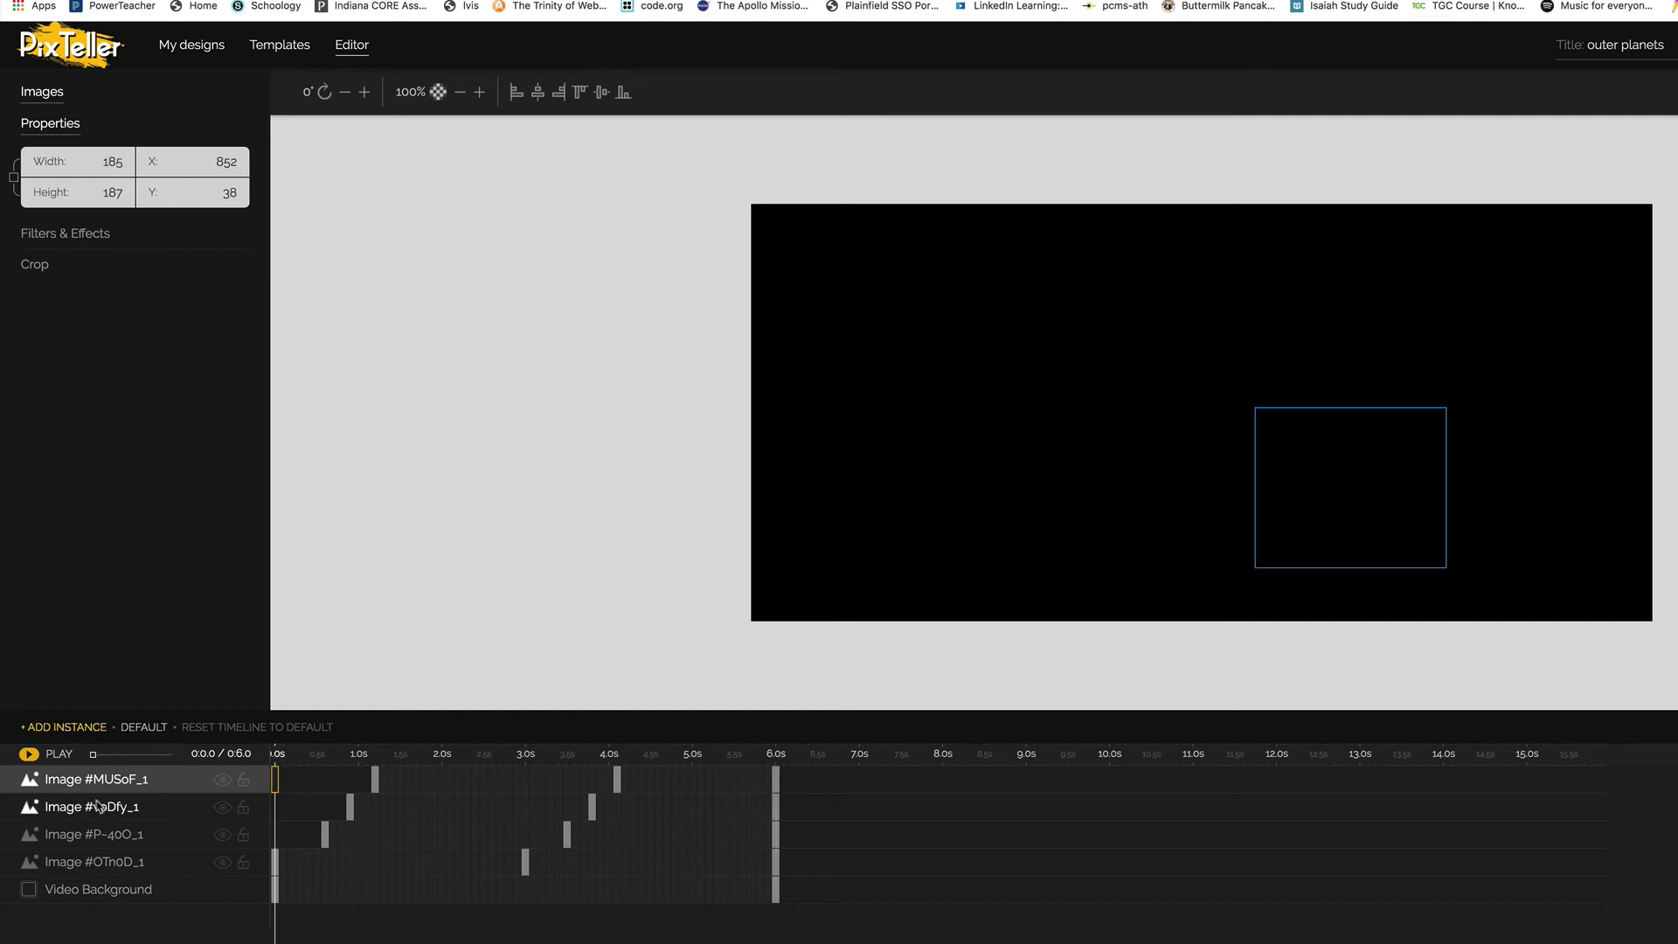
{"action": "left_click", "coordinate": [57, 757]}
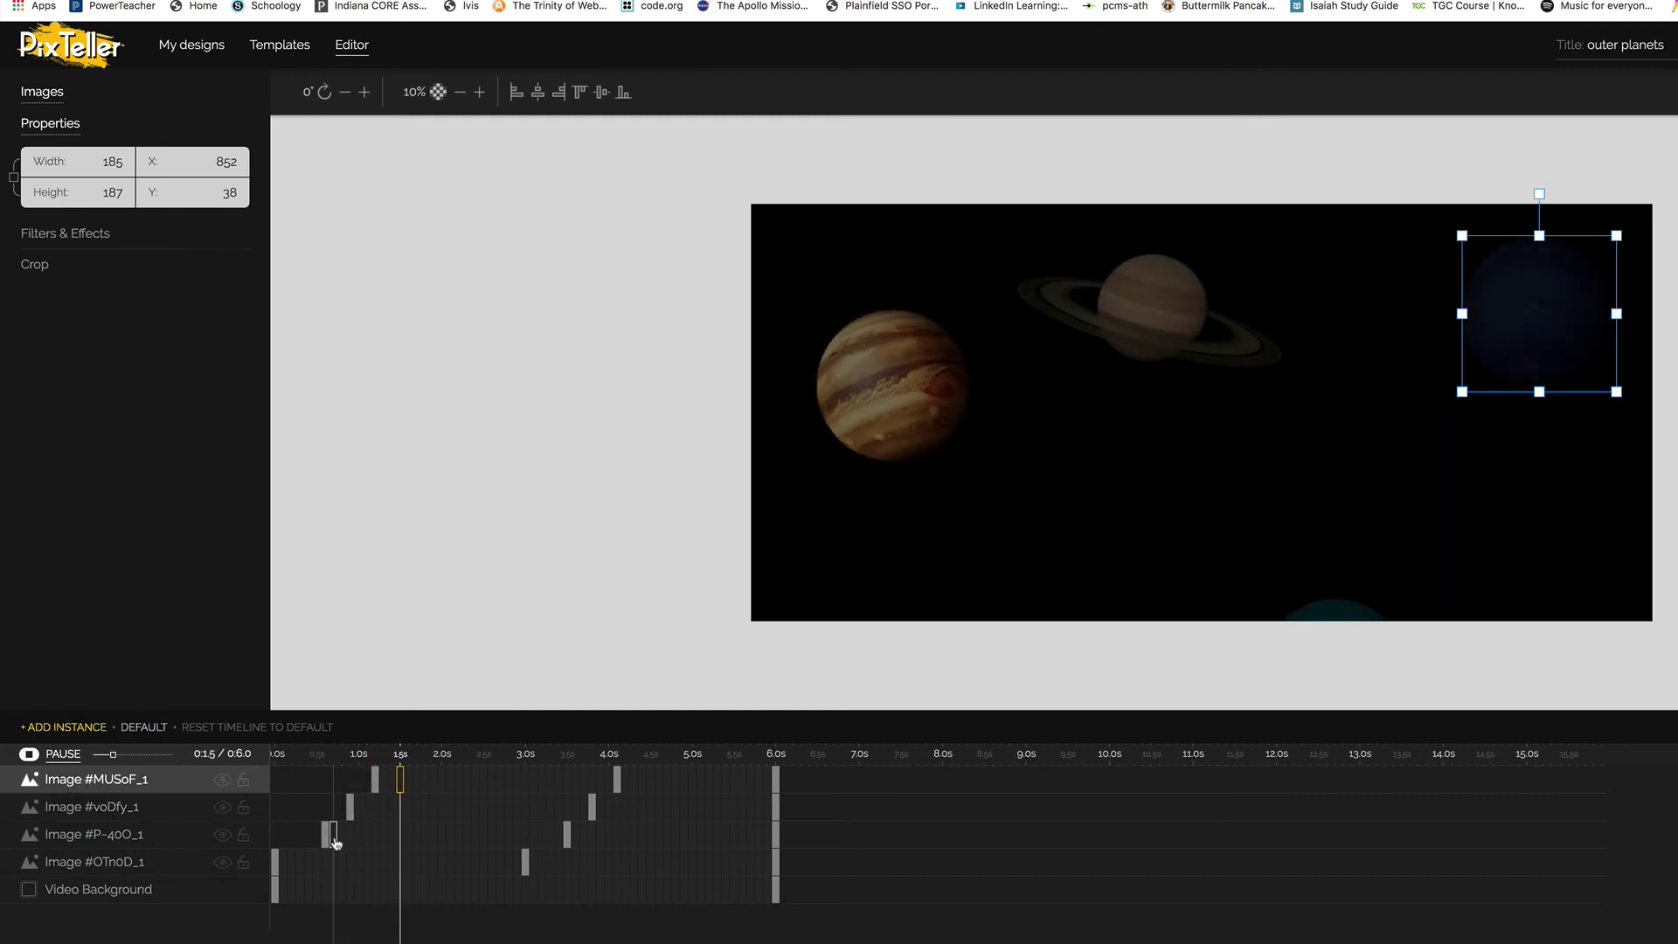
{"action": "left_click_drag", "start_coordinate": [335, 841], "coordinate": [404, 828]}
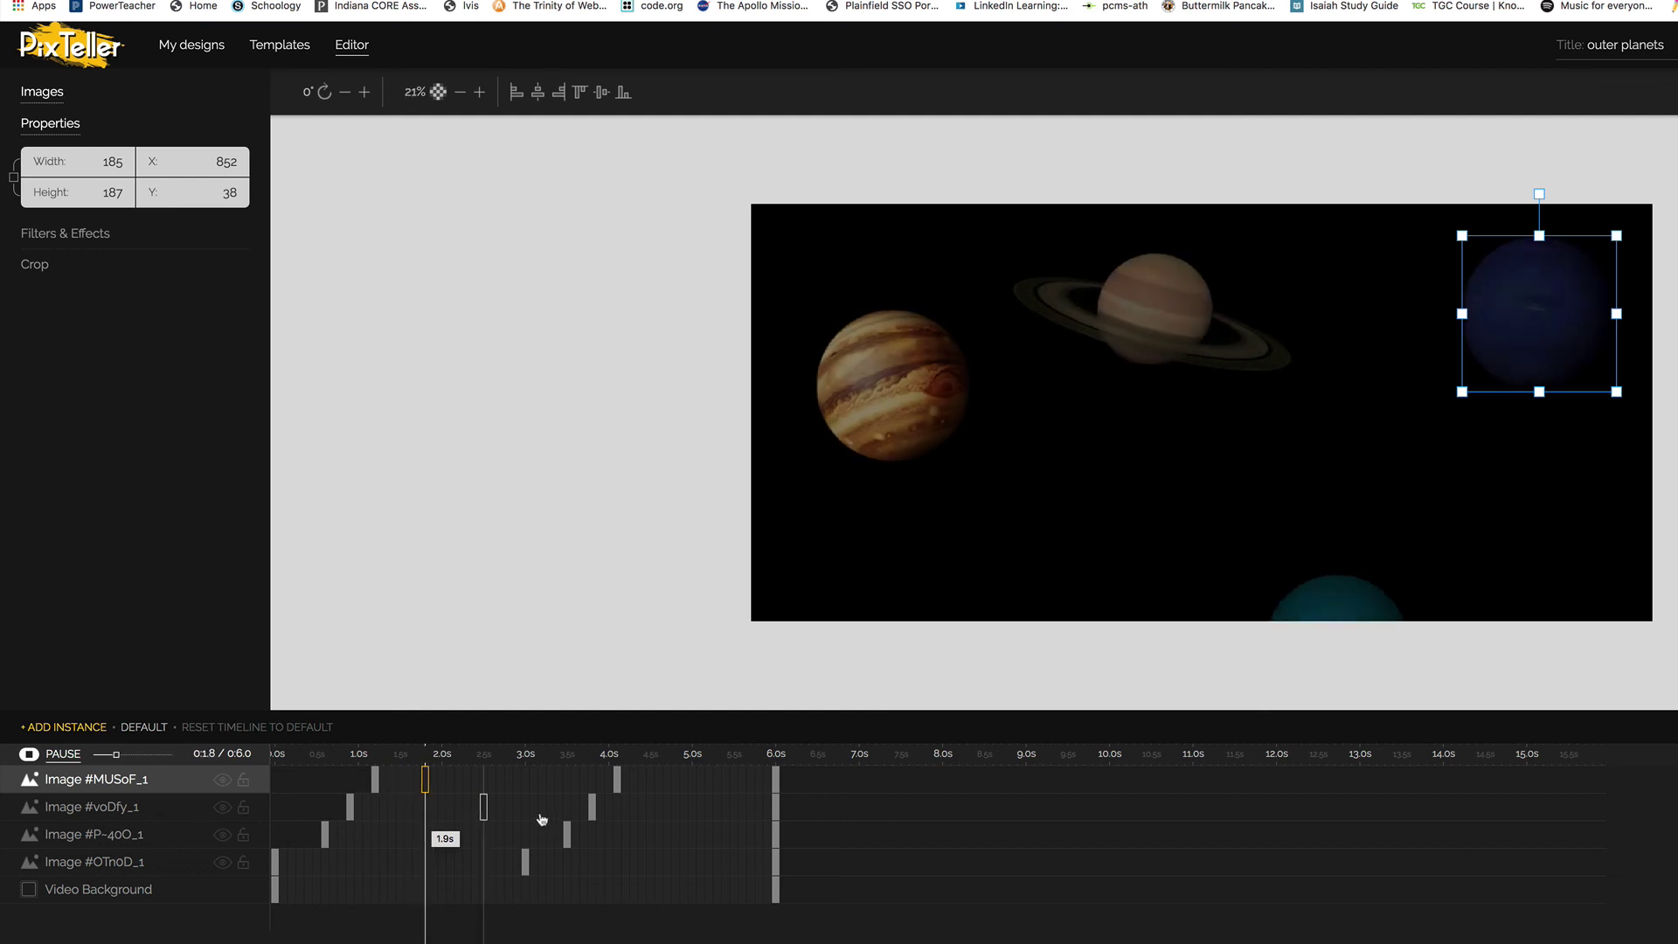
{"action": "left_click", "coordinate": [52, 756]}
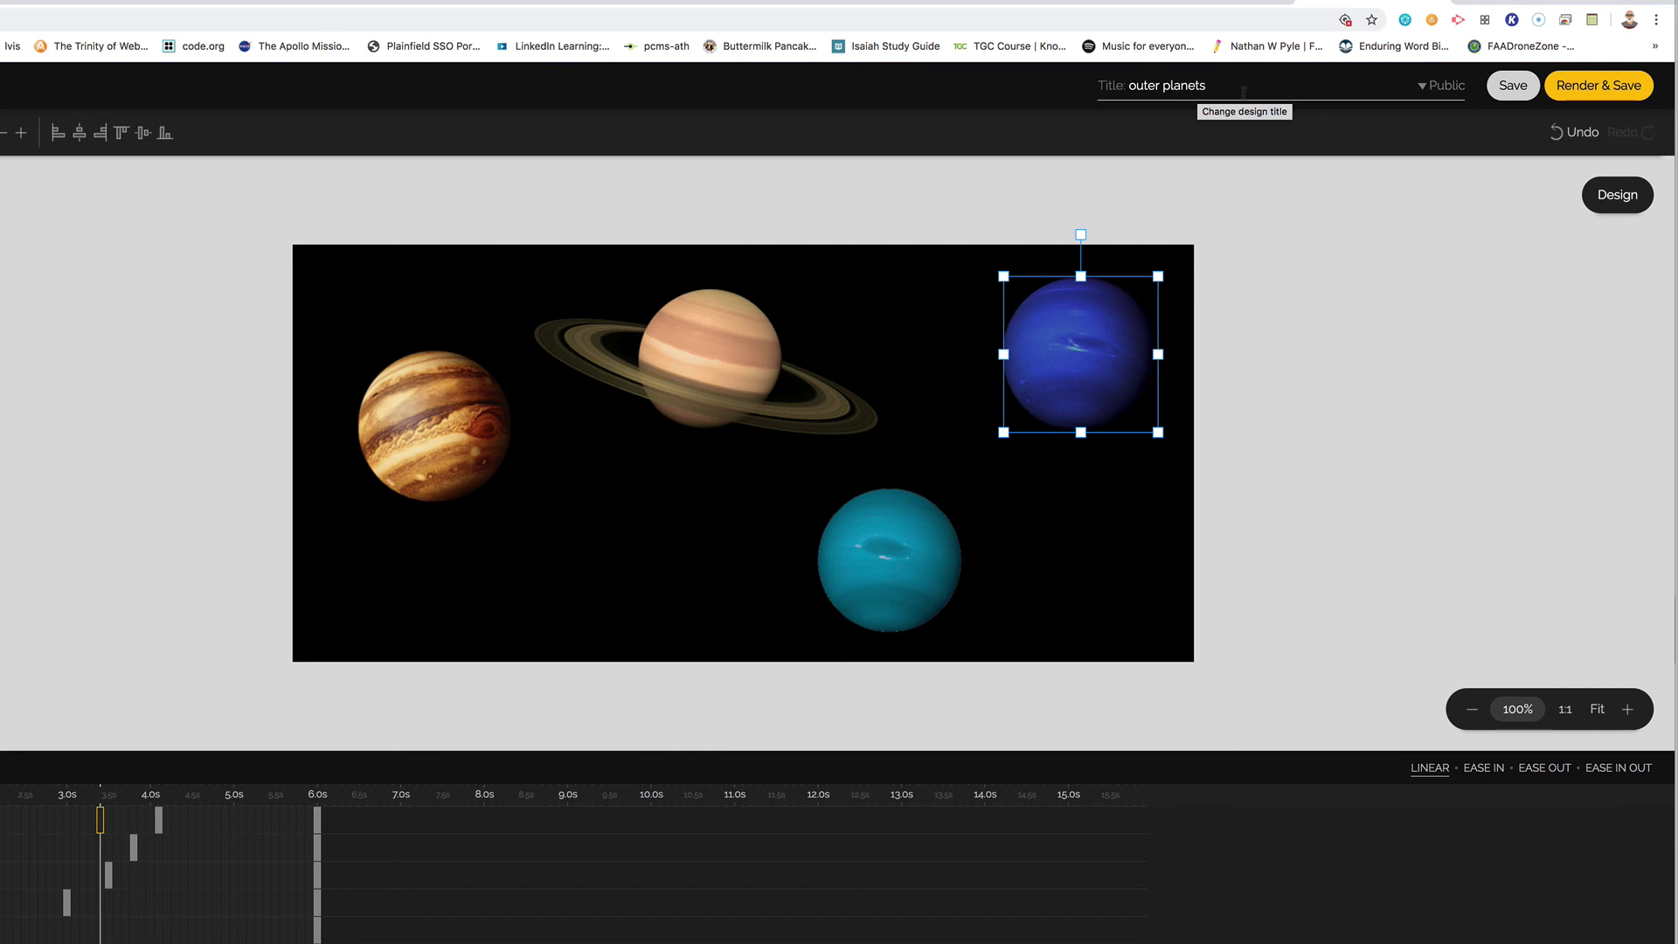
Save the outer planets design, and render and save it as a video
{"action": "left_click", "coordinate": [1496, 87]}
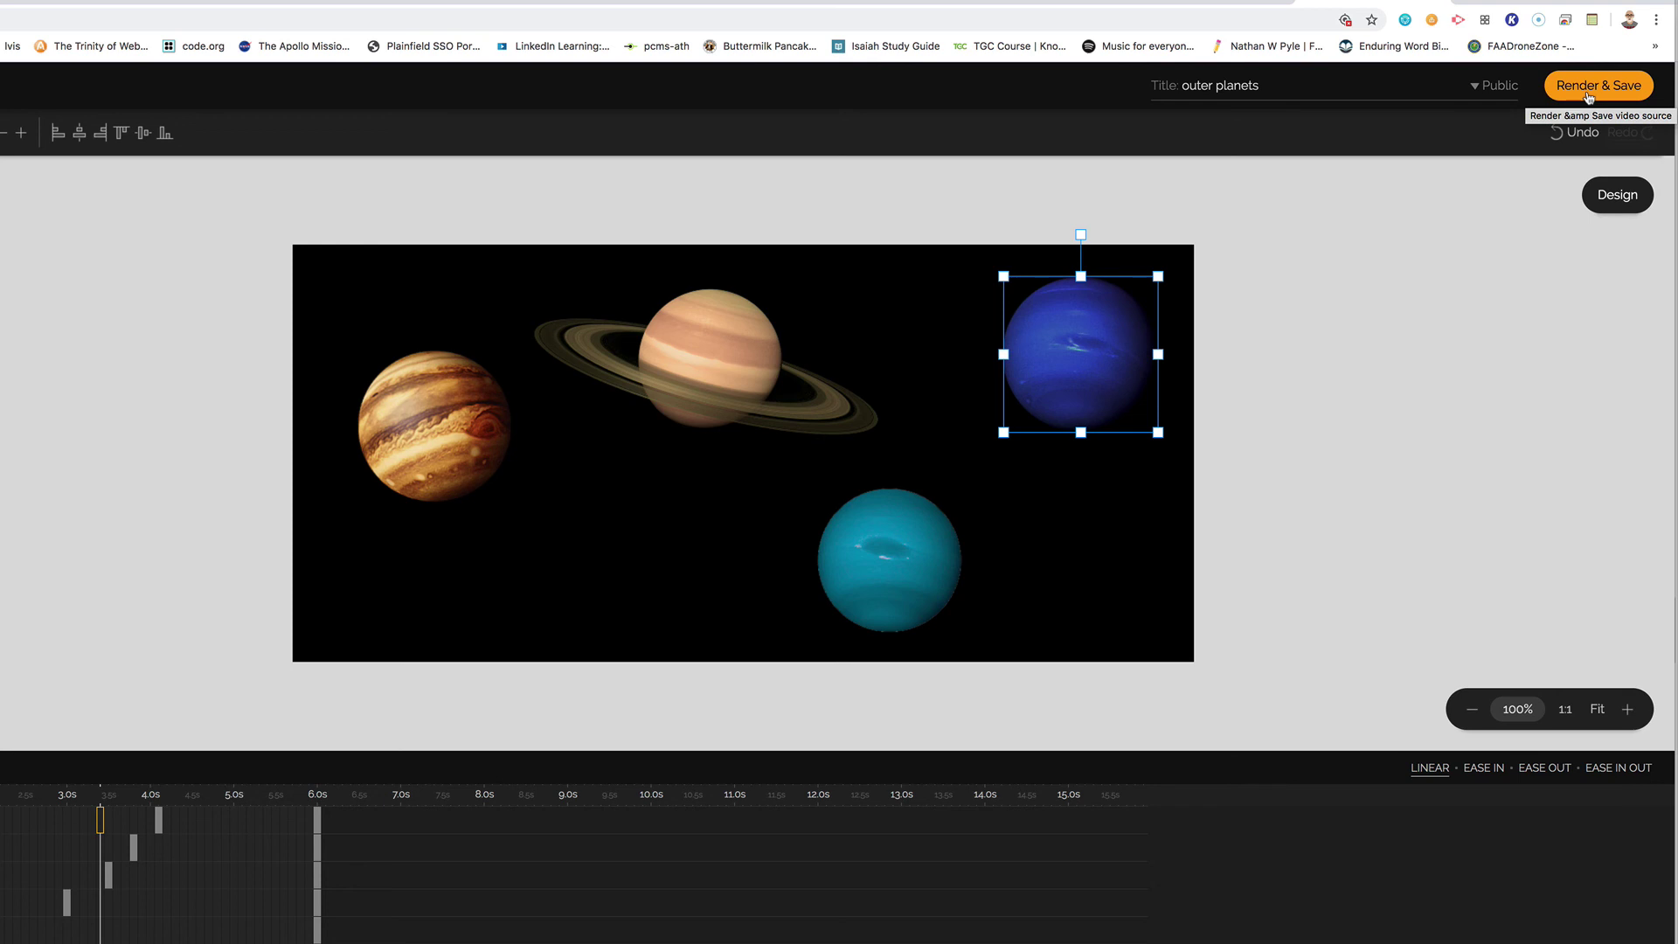
{"action": "left_click", "coordinate": [1588, 95]}
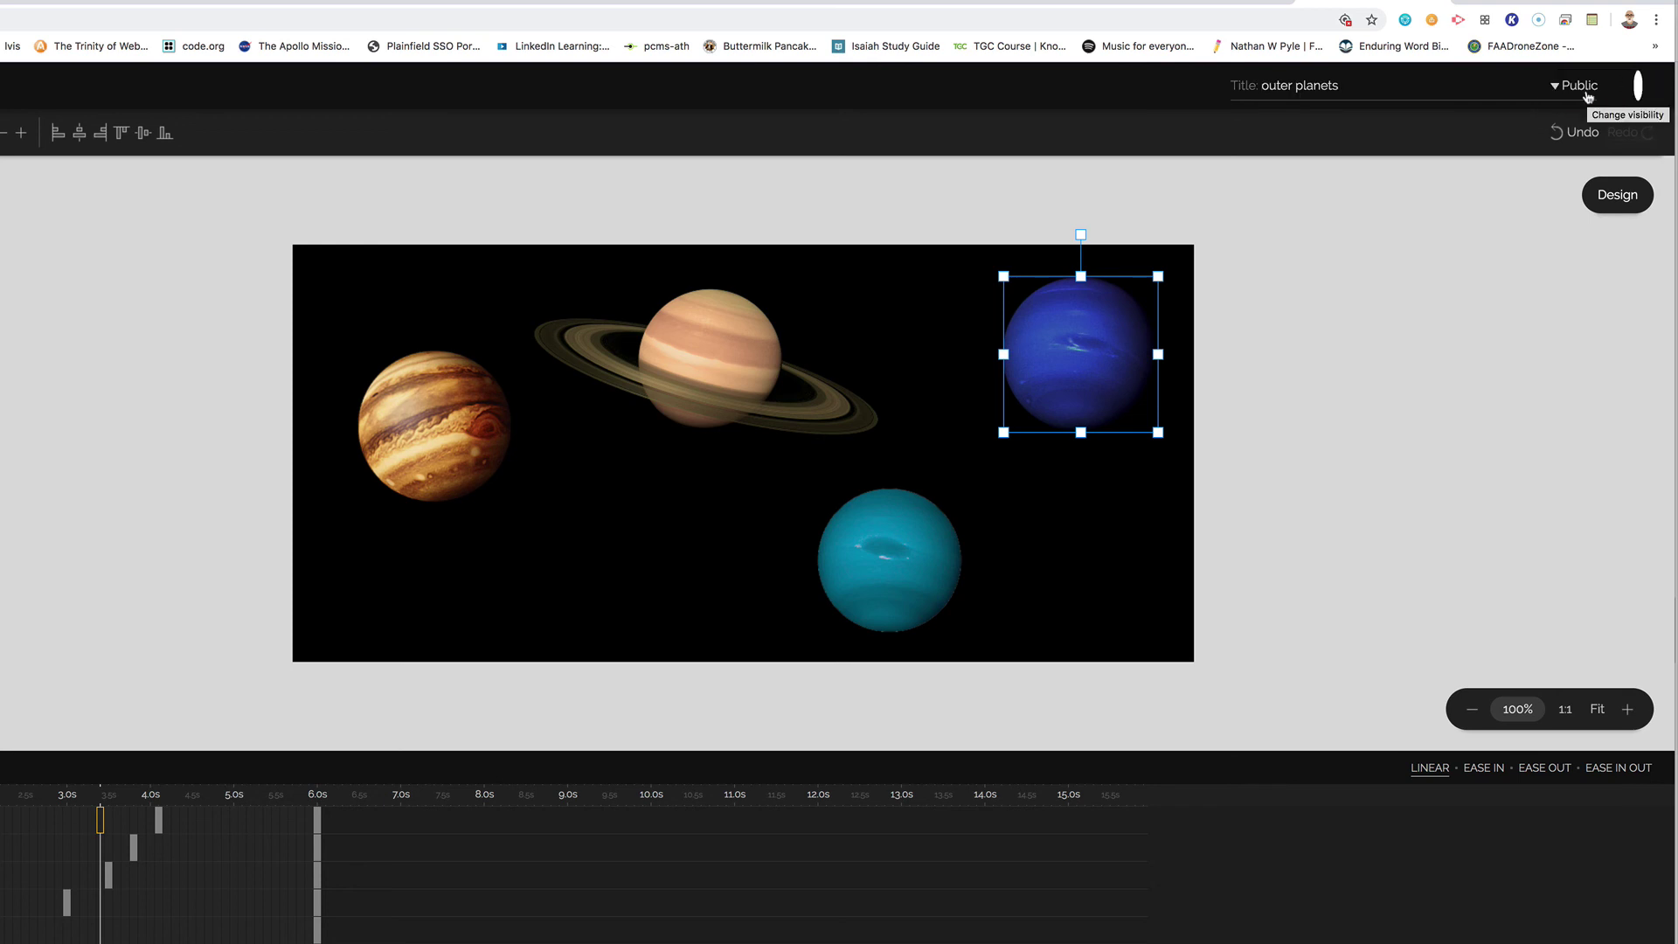